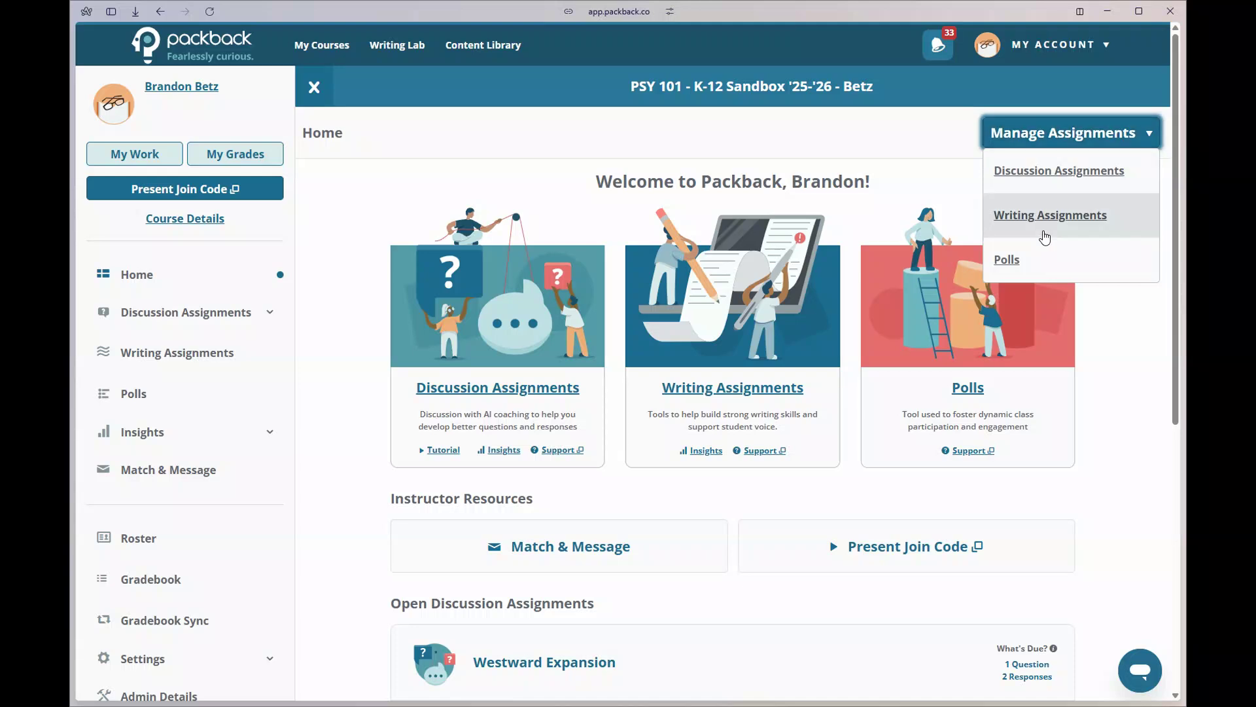
# Add a new Deep Dive writing assignment to the course and start creating a new prompt for it.
pyautogui.click(1045, 237)
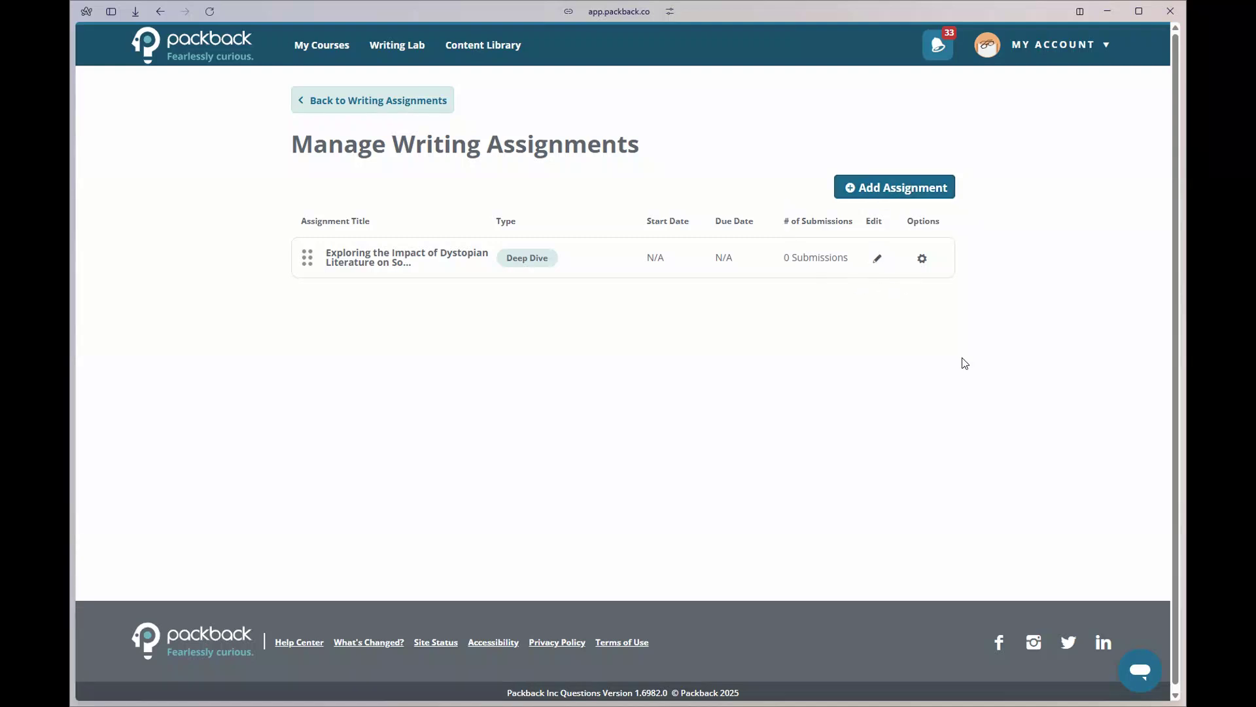
pyautogui.click(870, 187)
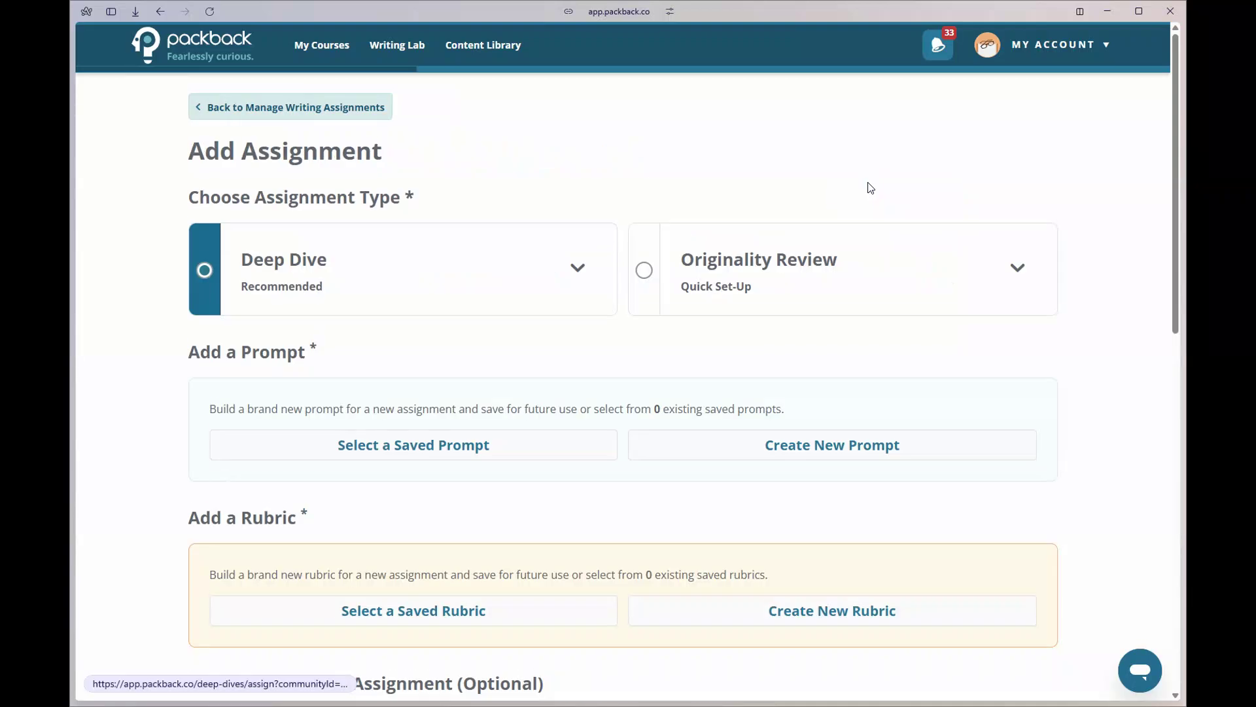
pyautogui.scroll(-1, 870, 188)
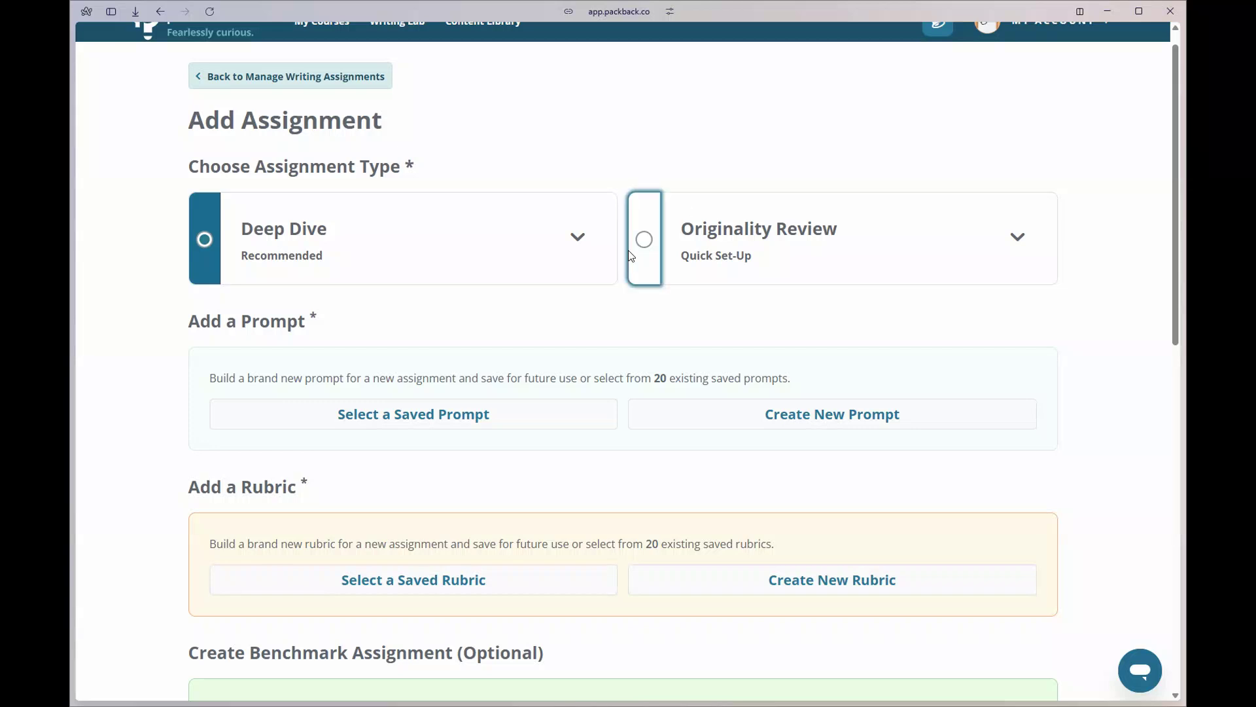
pyautogui.scroll(-1, 569, 306)
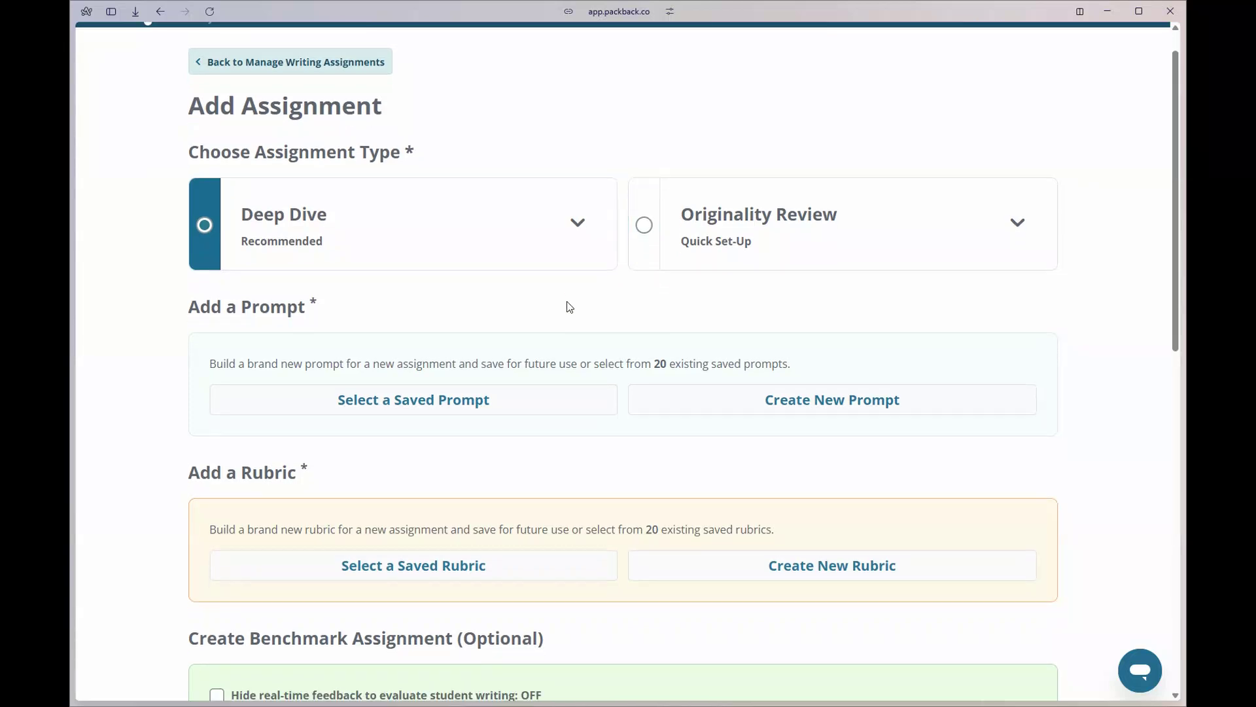
pyautogui.scroll(-1, 569, 306)
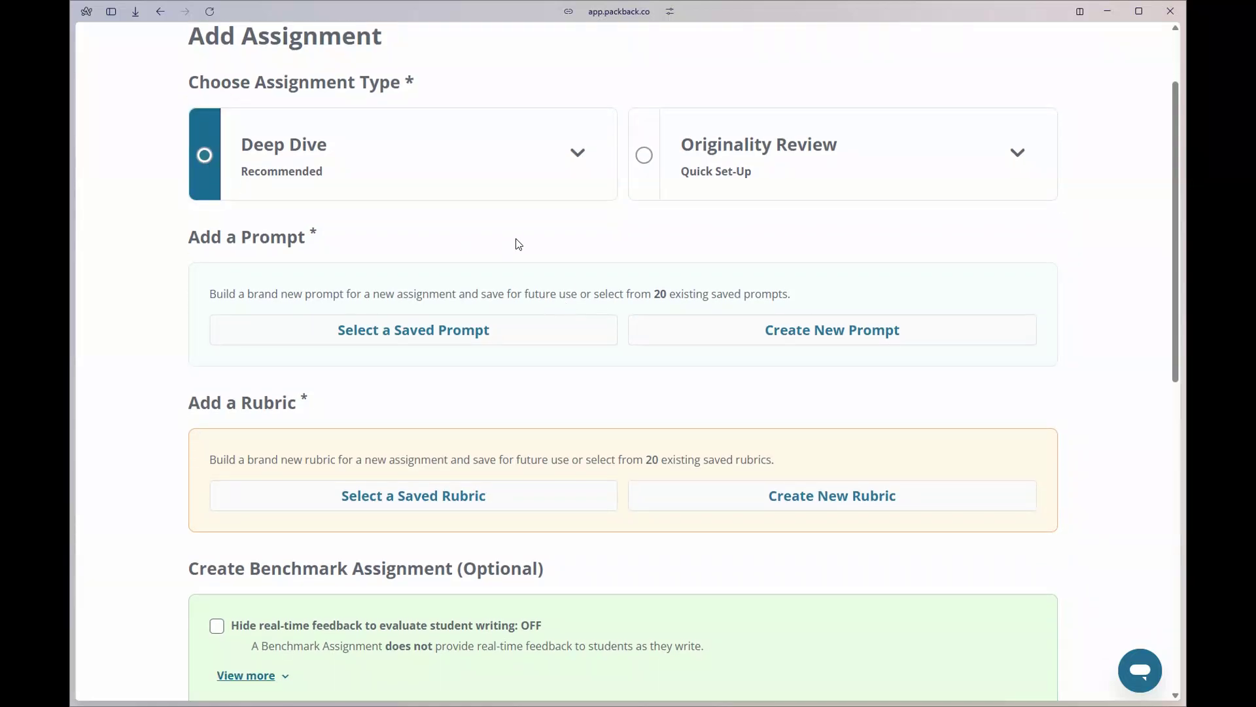
pyautogui.scroll(-1, 519, 244)
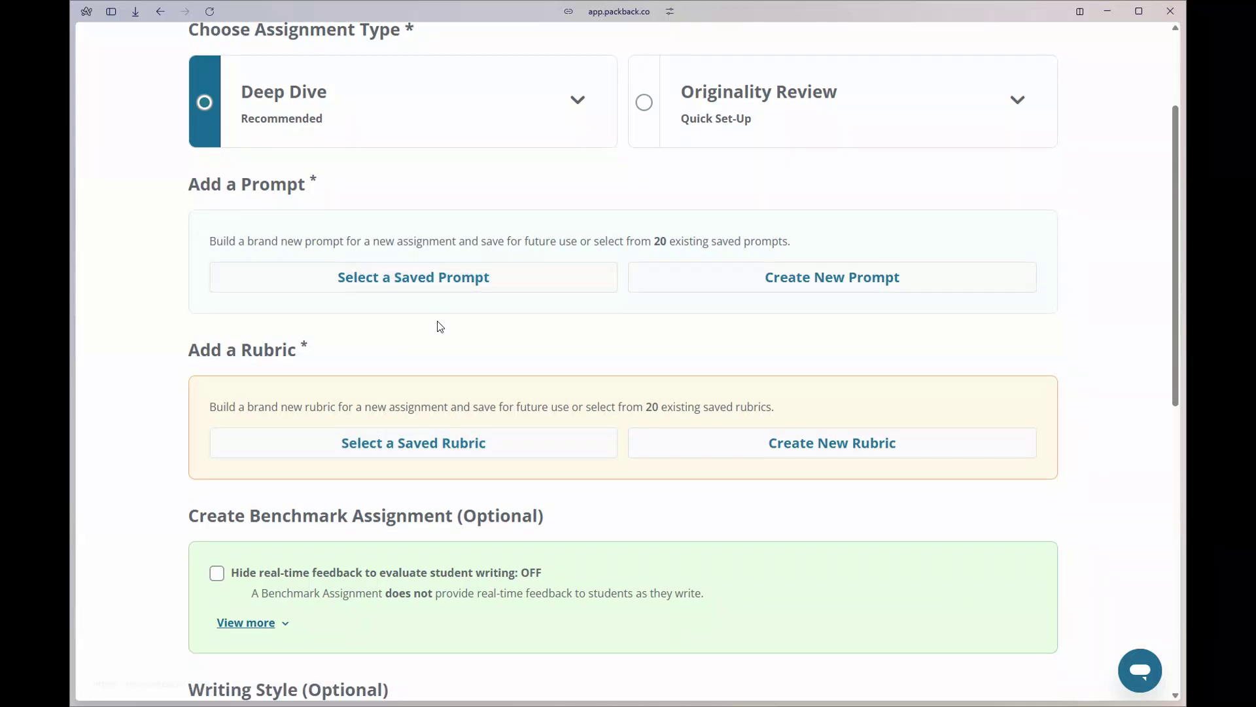
pyautogui.click(759, 276)
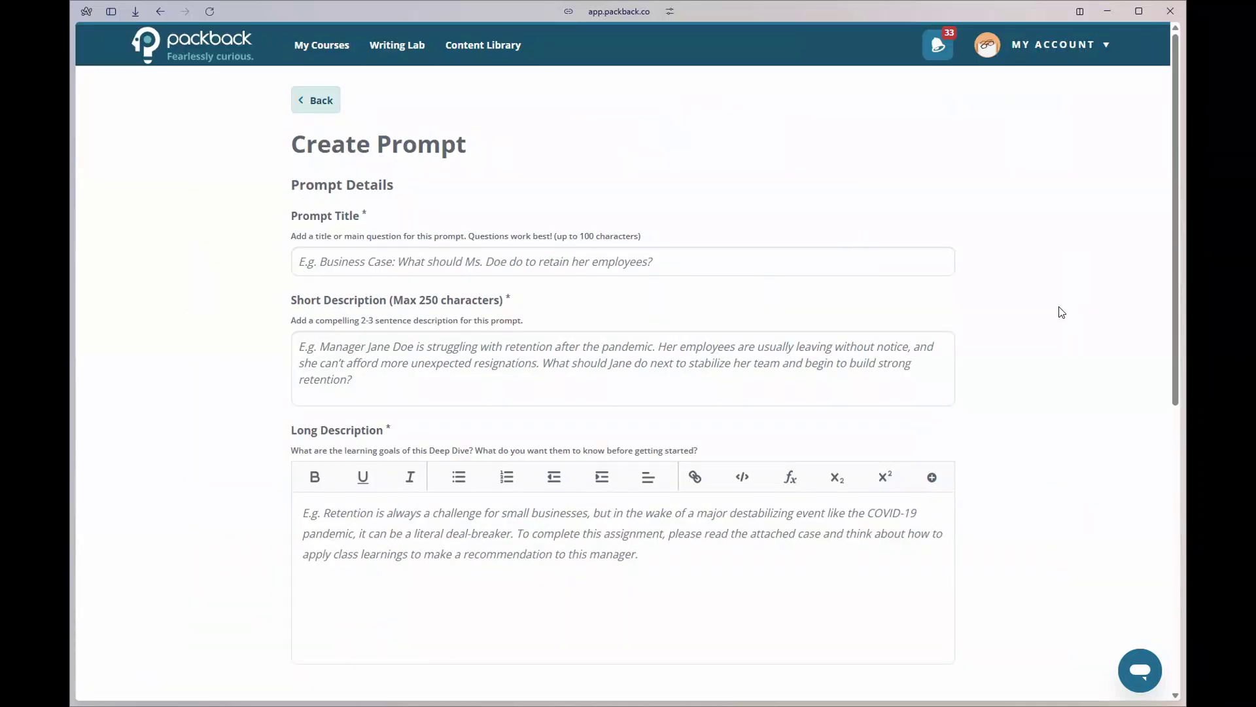
# Title the prompt "Exploring the Impact of Dystopian Literature" and enter a short description telling students to read it and click 'Start My Deep Dive'.
pyautogui.scroll(-1, 1061, 312)
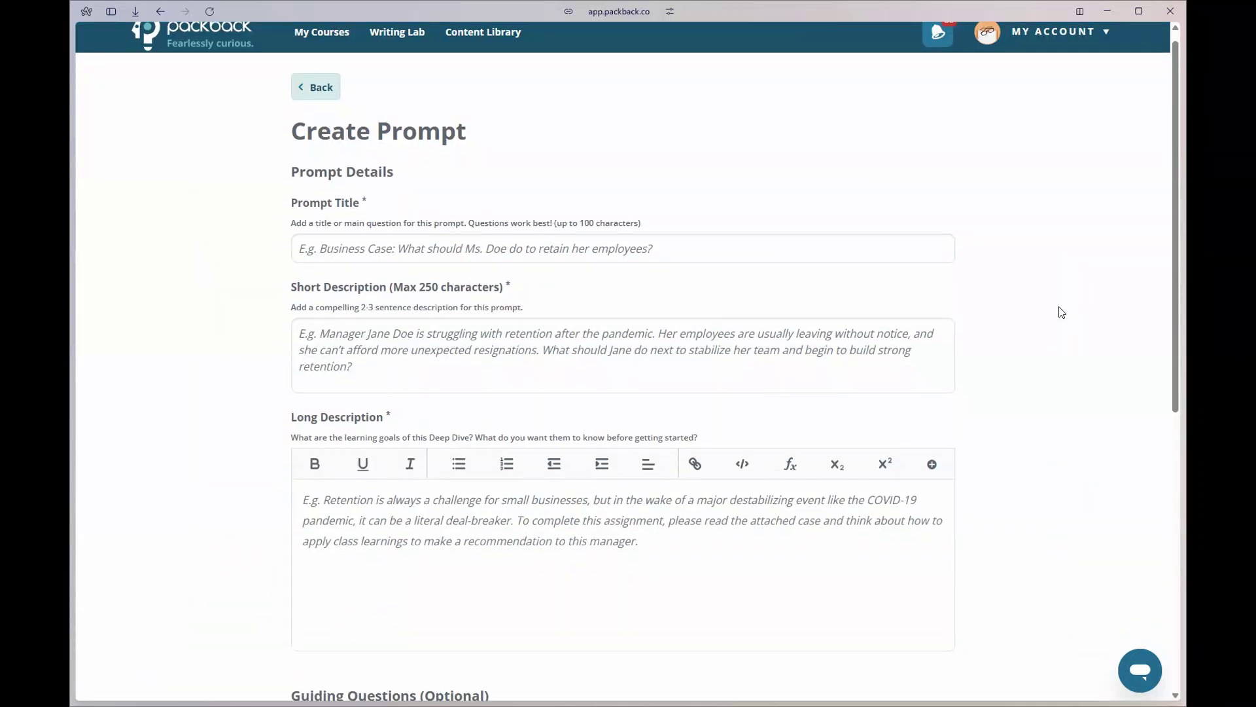
pyautogui.scroll(-1, 1061, 312)
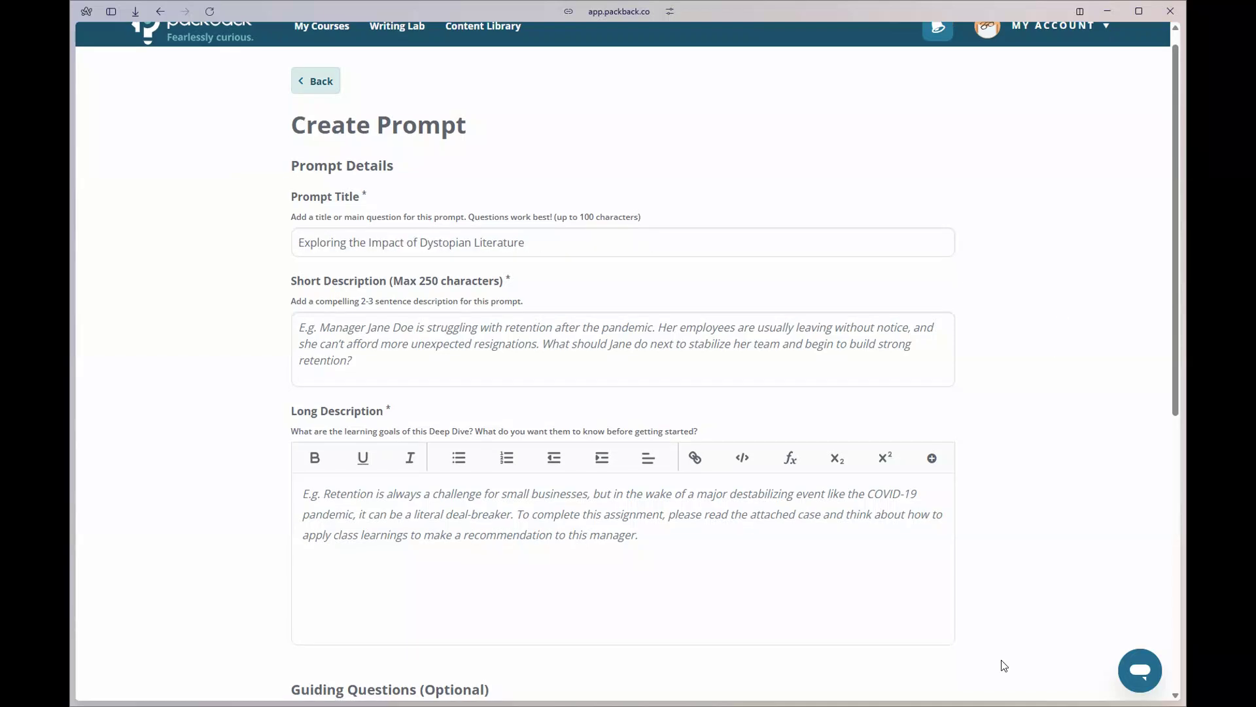
pyautogui.click(523, 364)
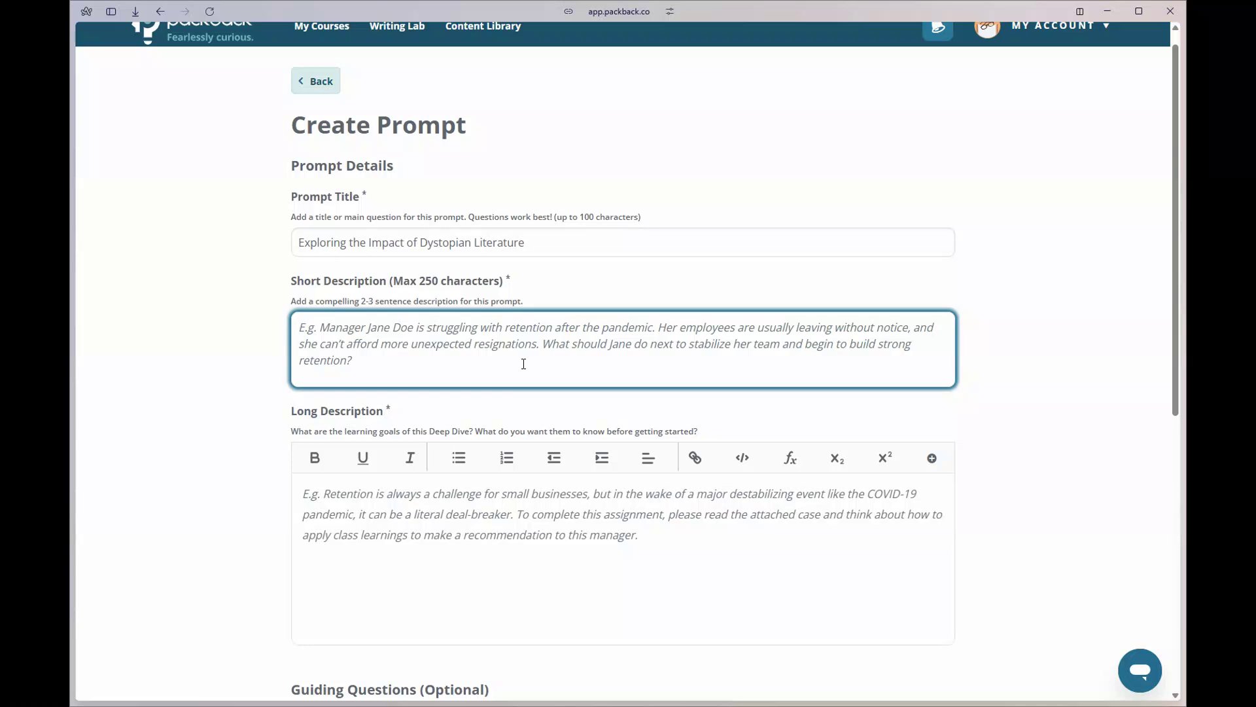
pyautogui.write("Please read the prompt and the Guiding Questions below. When you're ready to begin, click the 'Start My Deep Dive' button.")
# Paste the numbered research paper instructions on dystopian literature's impact on society into the prompt's long description.
pyautogui.scroll(-2, 830, 513)
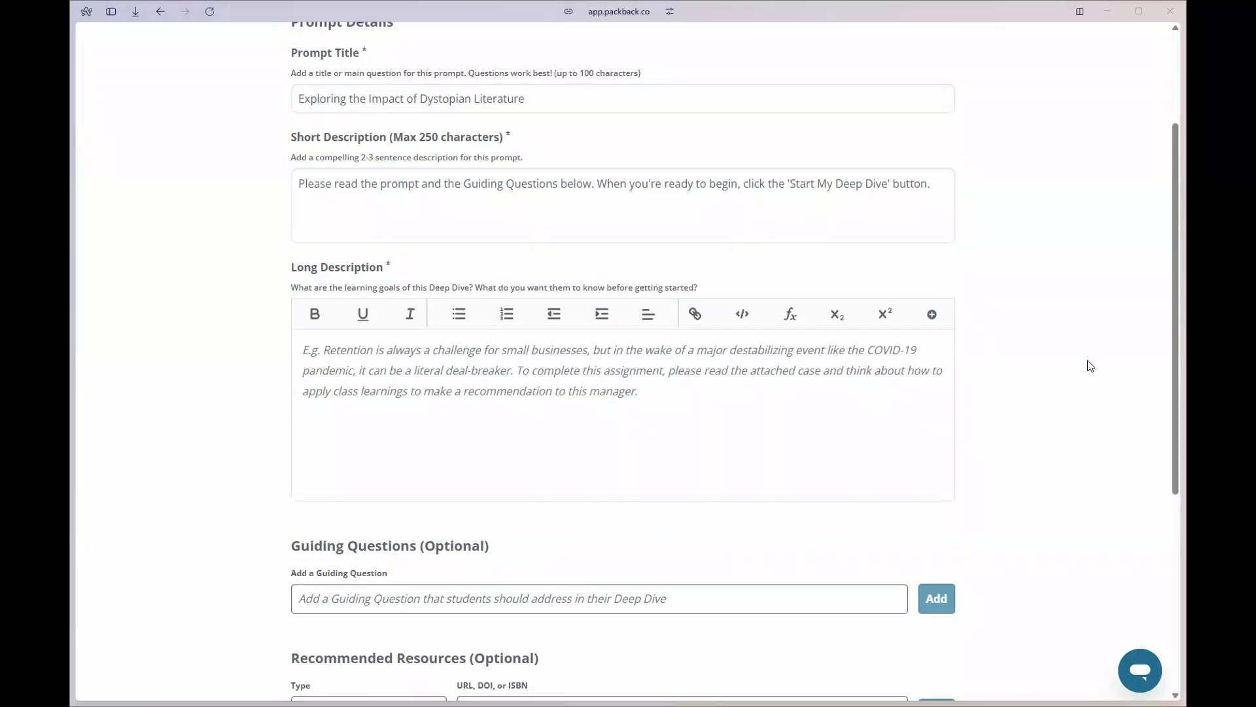
pyautogui.scroll(-1, 1090, 365)
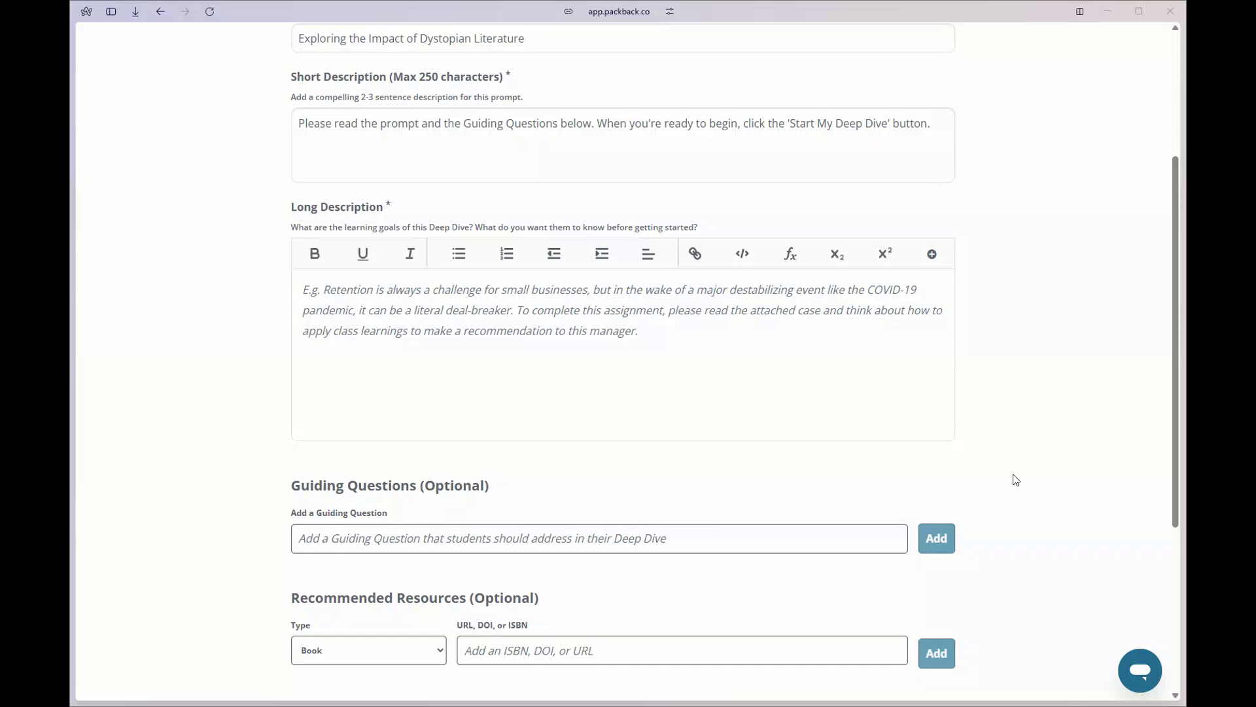
pyautogui.hotkey('ctrl', 'v')
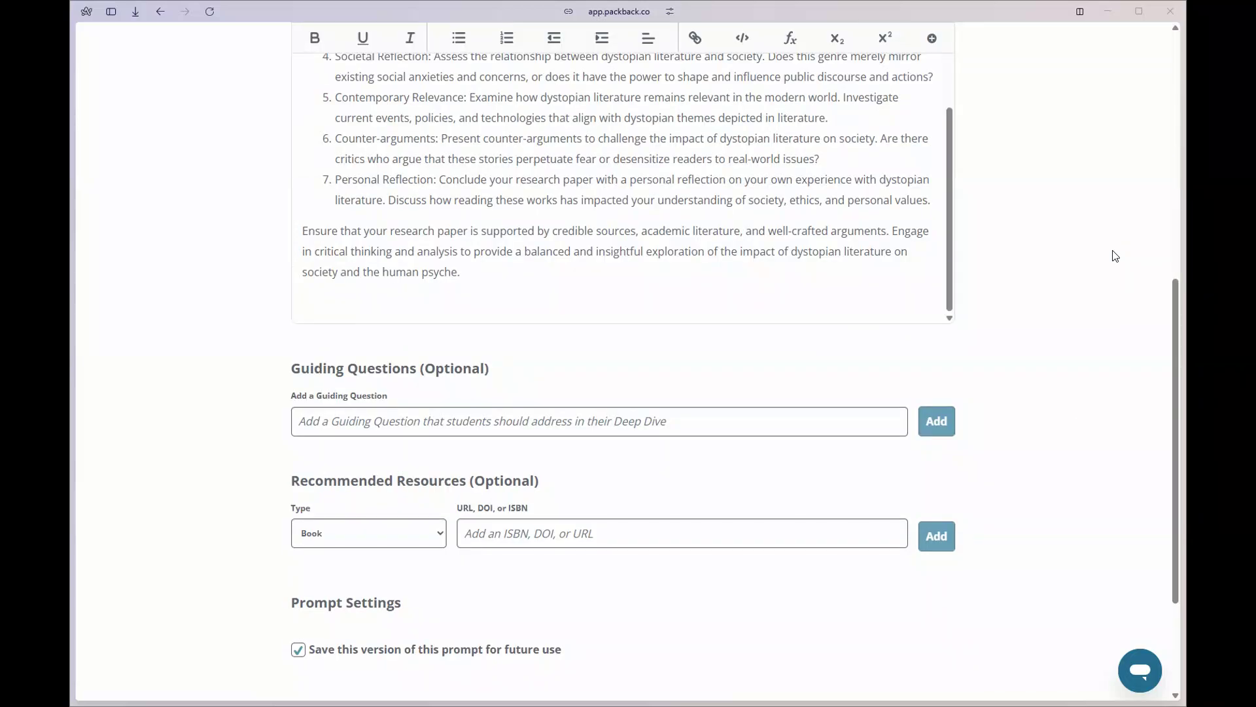
# Add the guiding question "What are some common themes and elements that are prevalent in dystopian novels?" to the prompt.
pyautogui.scroll(-3, 1115, 256)
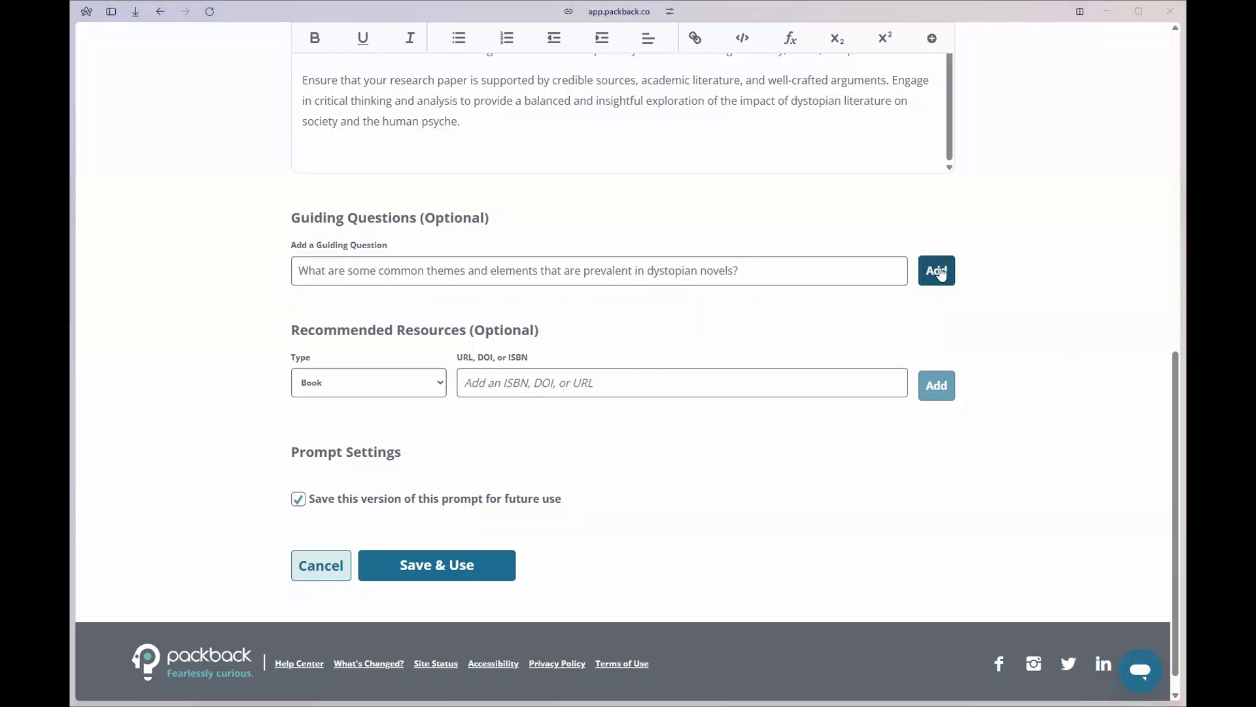
pyautogui.click(939, 274)
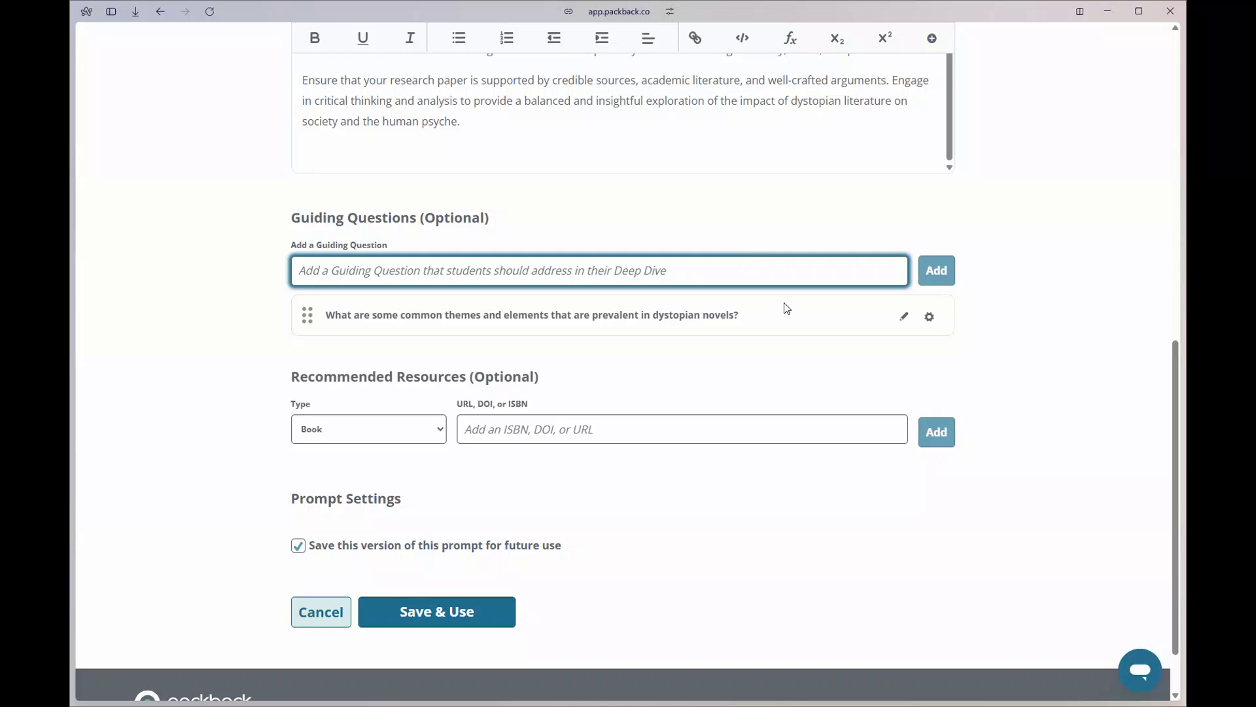
# Check the available recommended resource types without choosing another, and save the prompt for use in the assignment.
pyautogui.scroll(-2, 1102, 541)
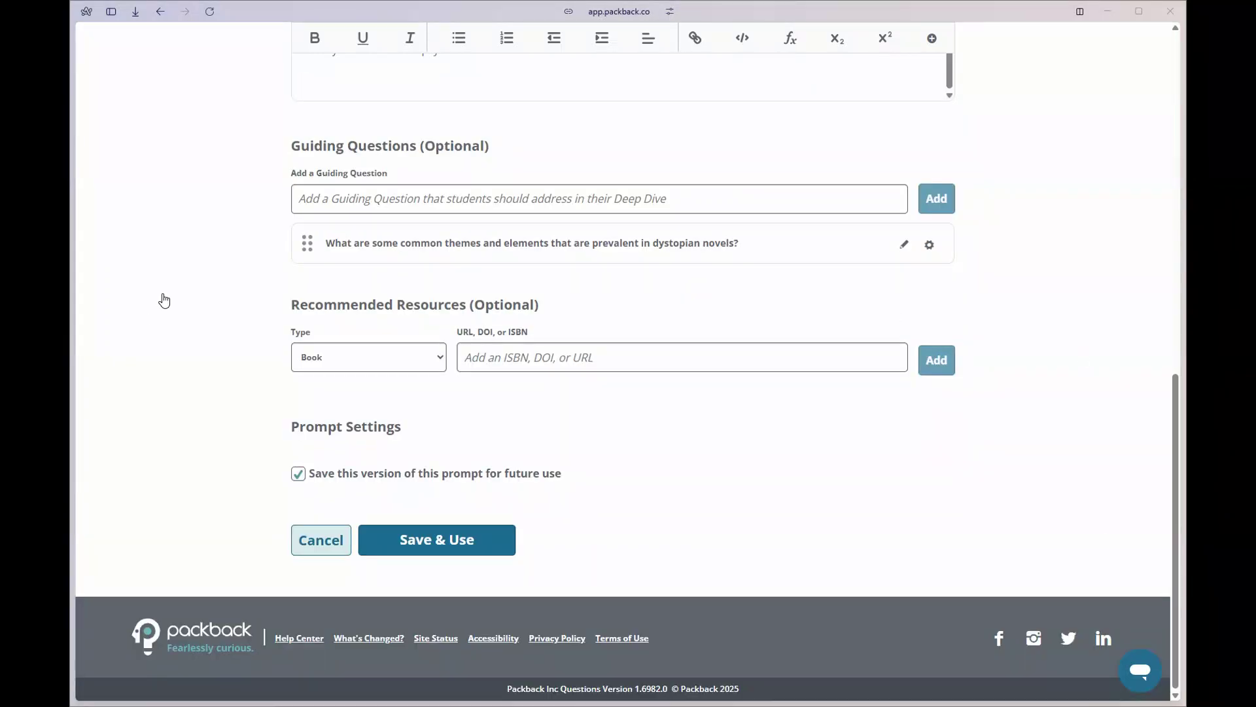
pyautogui.click(371, 357)
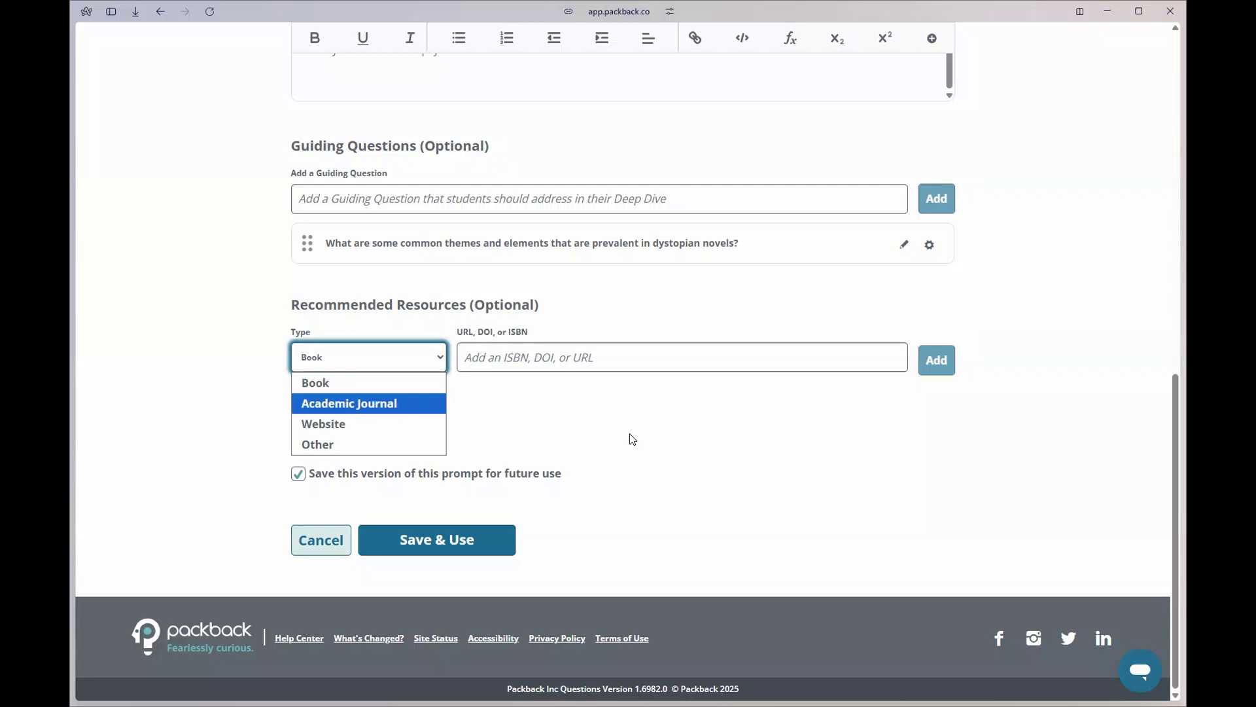
pyautogui.click(532, 442)
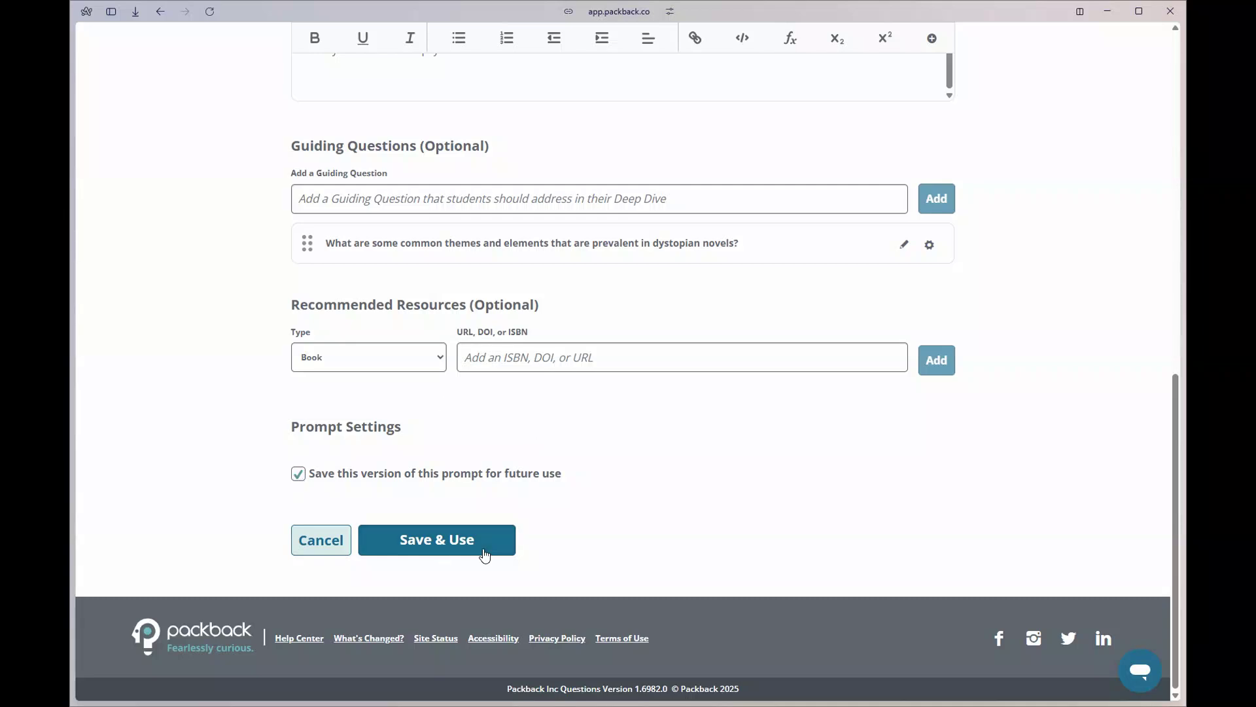
pyautogui.click(485, 555)
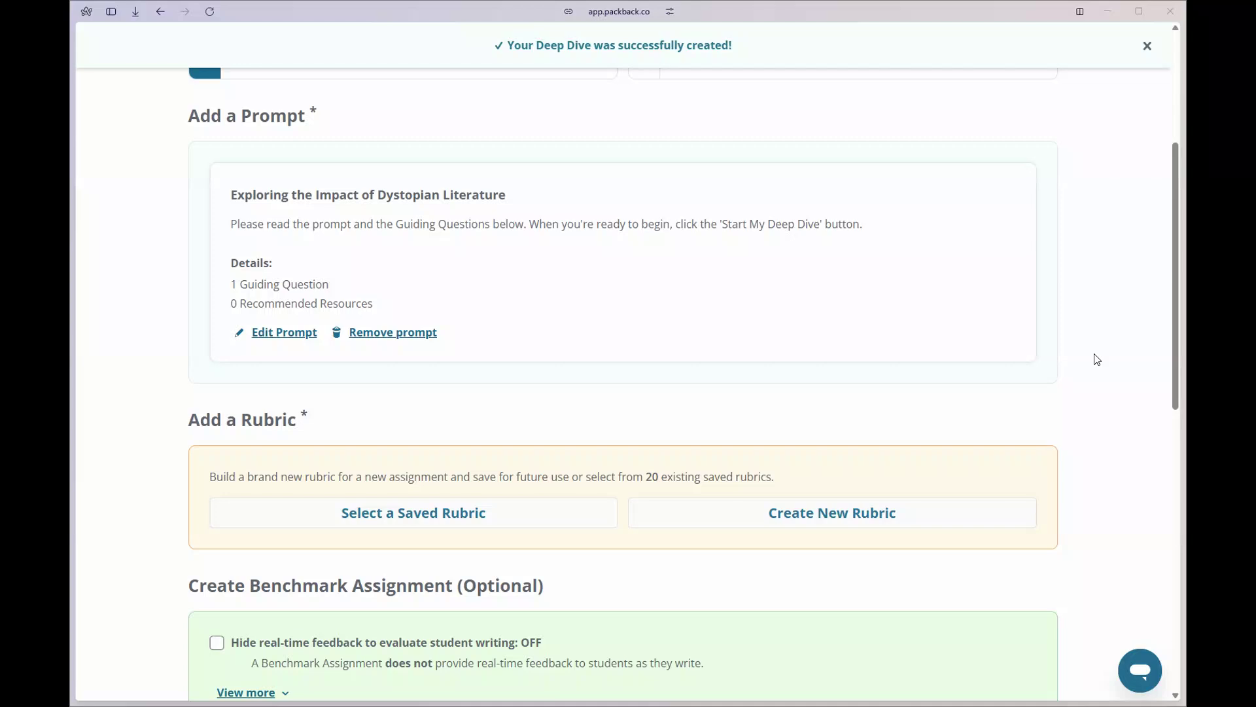
# Create a new rubric for the assignment and title it "Text Analysis".
pyautogui.scroll(-3, 1097, 359)
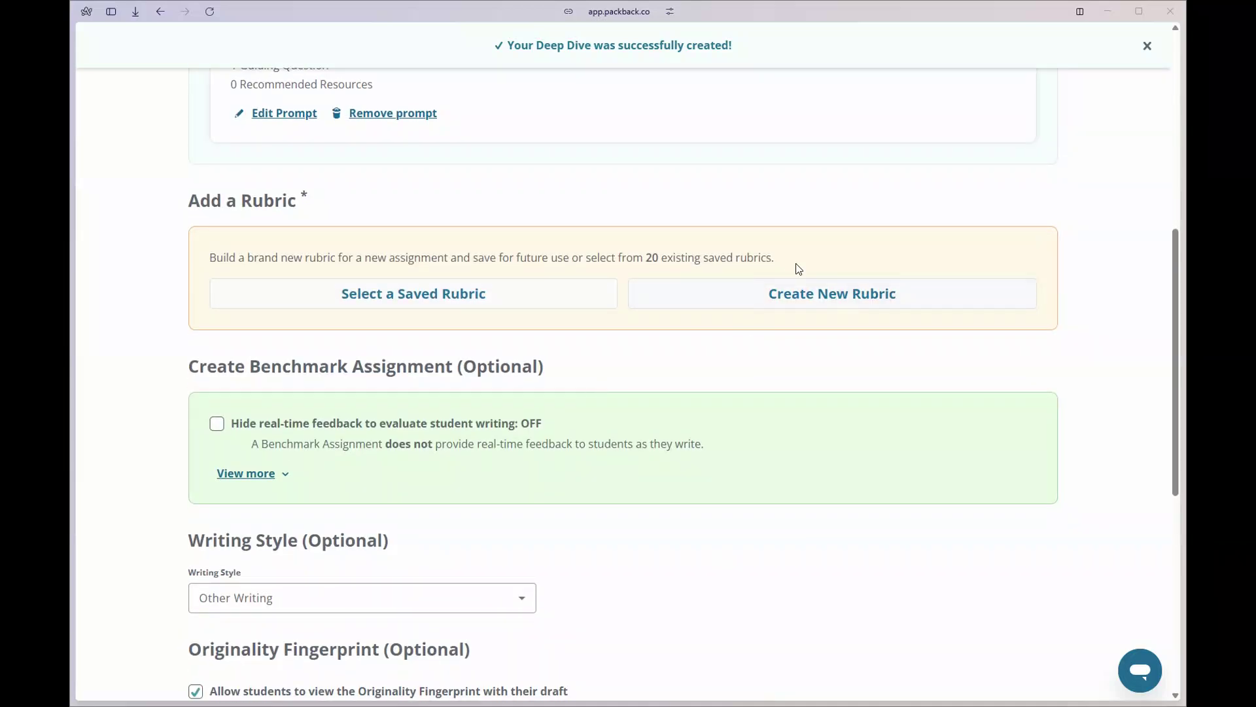
pyautogui.click(750, 300)
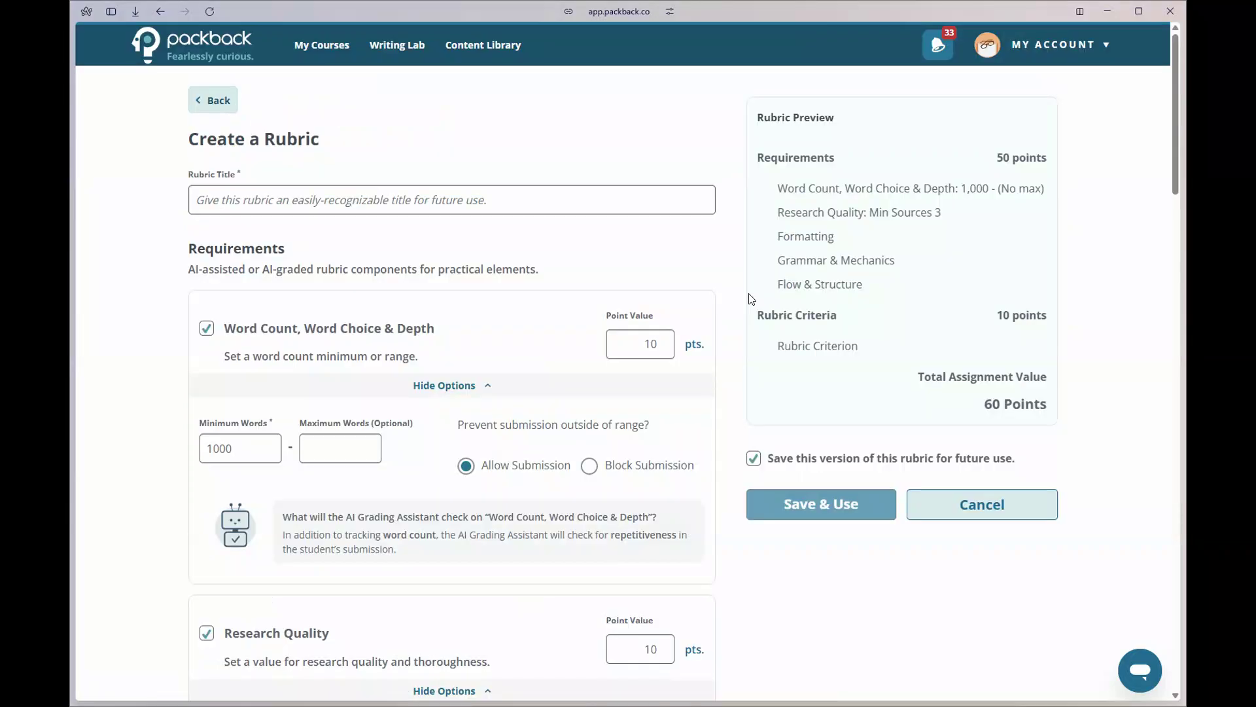
pyautogui.click(416, 200)
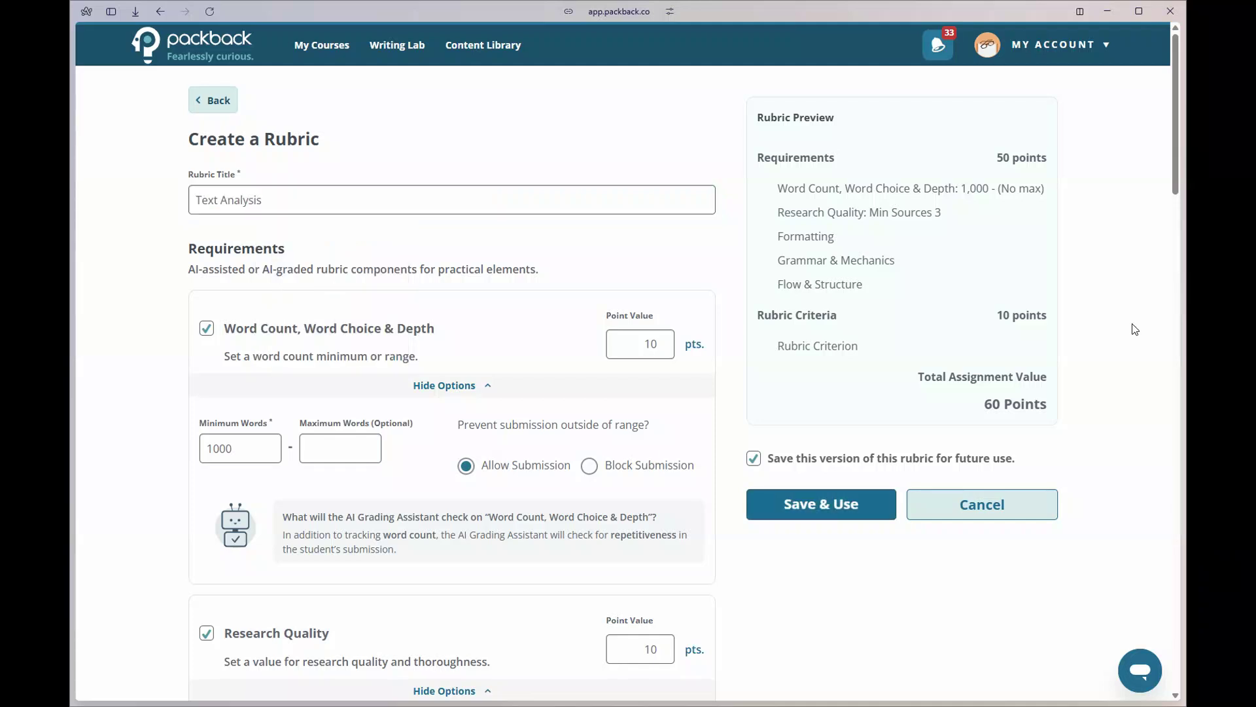
# Set the rubric's minimum word count to 500 with no maximum and block submissions outside the range.
pyautogui.scroll(-4, 458, 232)
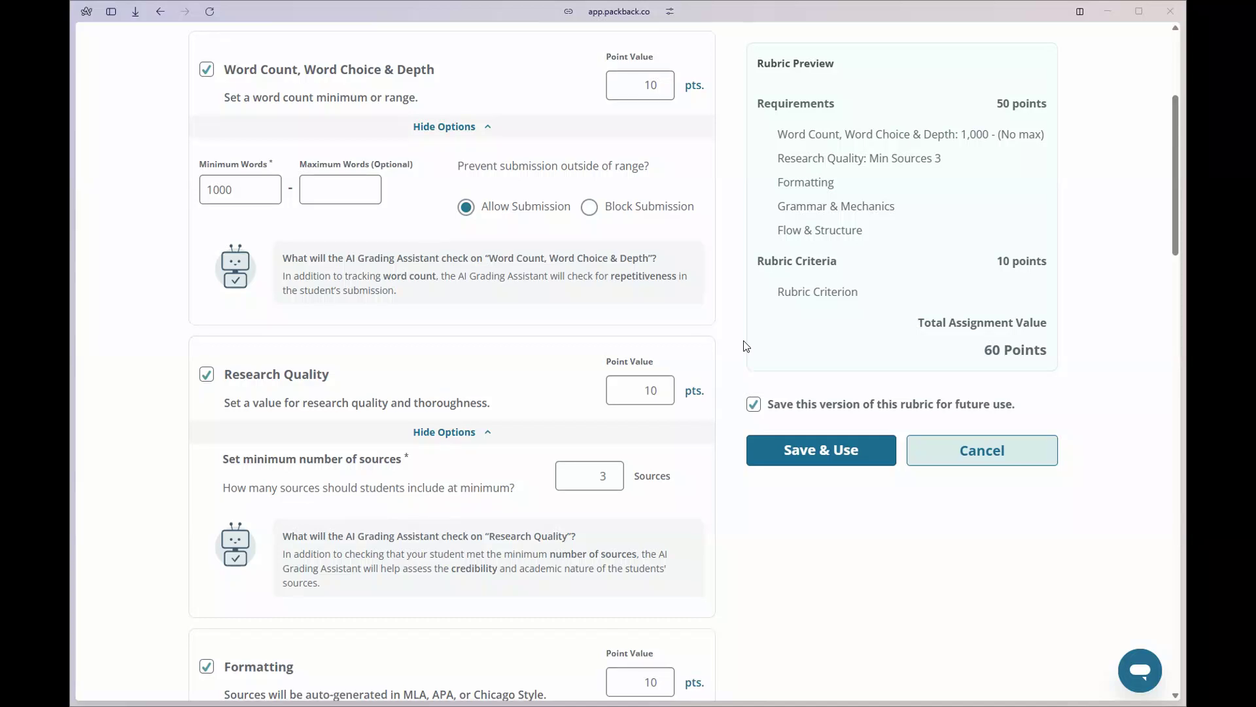
pyautogui.scroll(2, 744, 344)
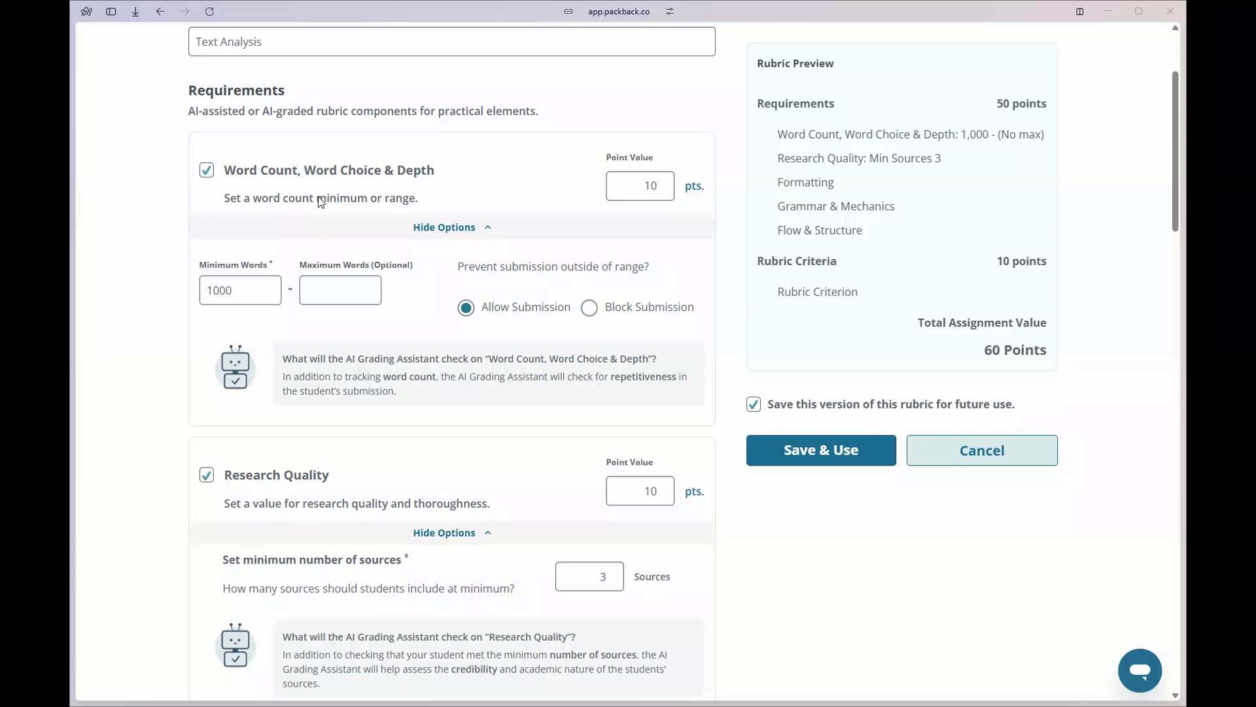
pyautogui.scroll(1, 359, 302)
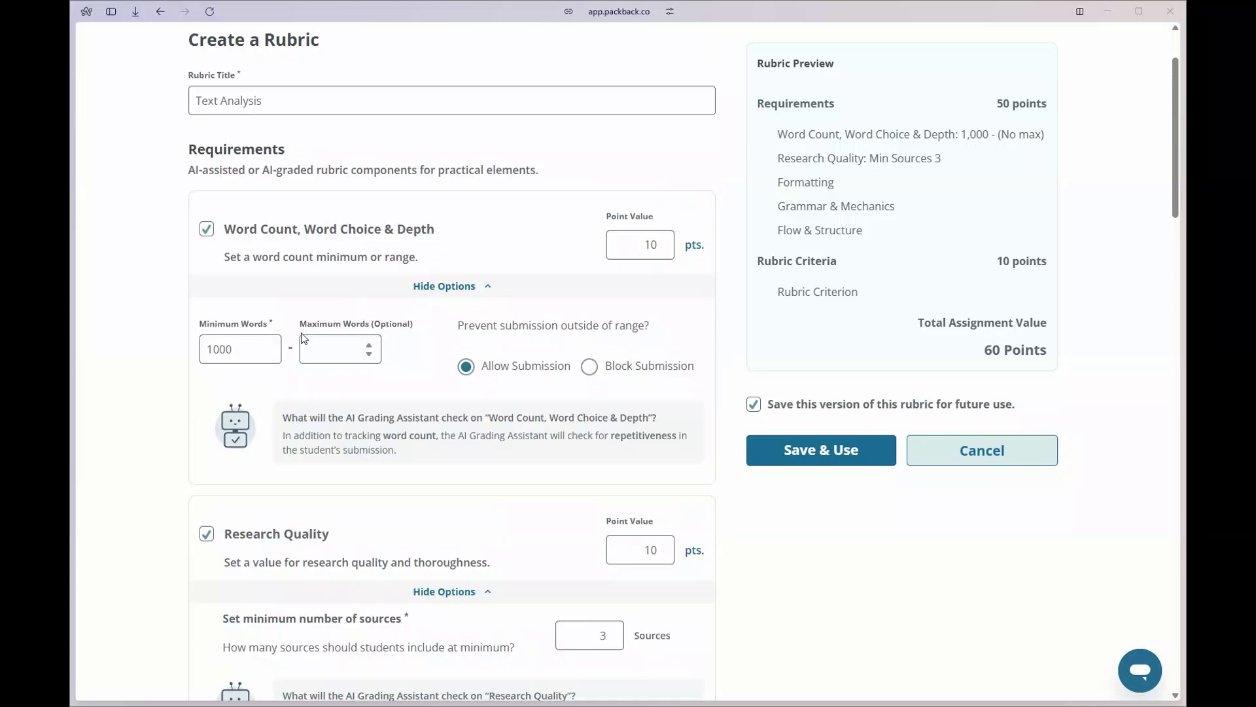
pyautogui.doubleClick(220, 350)
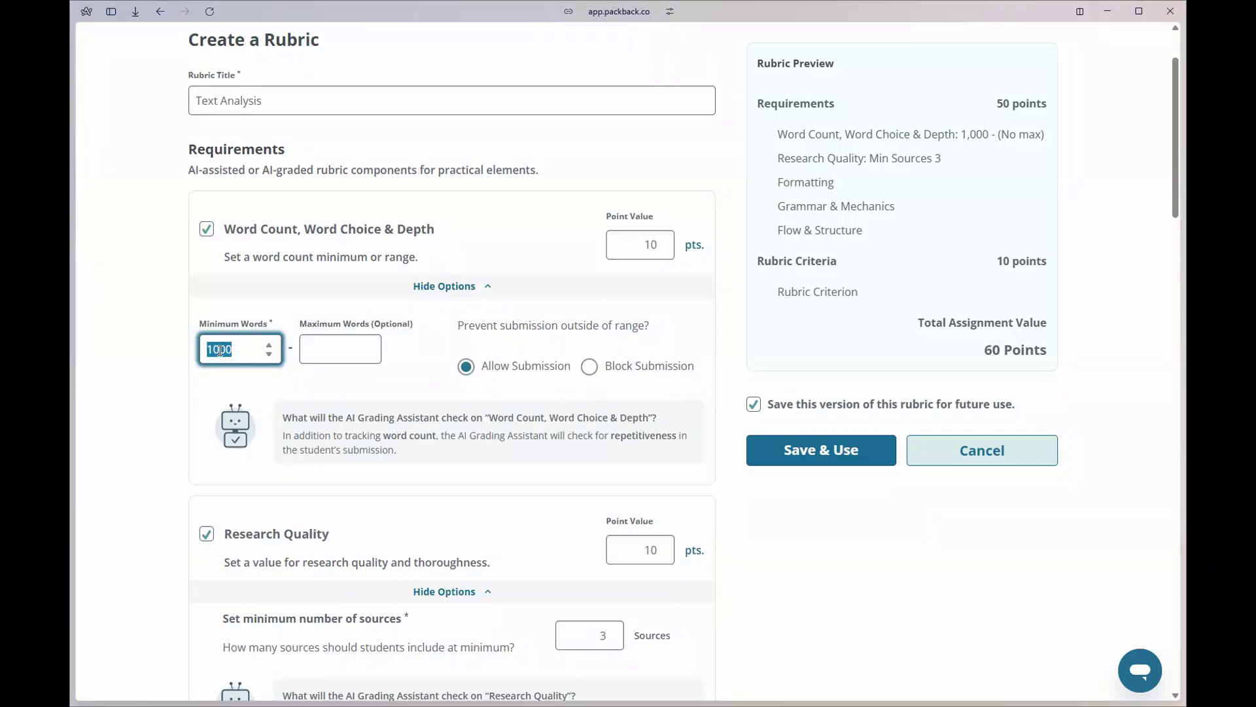
pyautogui.write('500')
pyautogui.press('Tab')
pyautogui.click(591, 370)
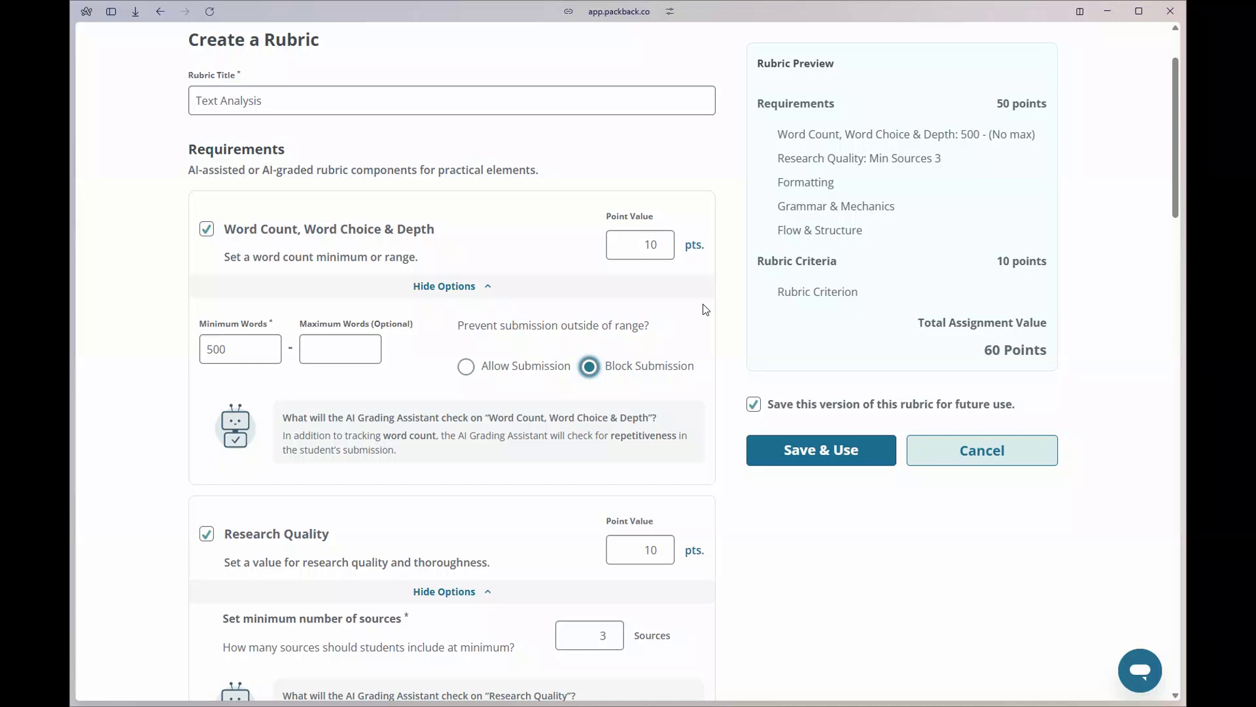
# Exclude the Word Count, Word Choice & Depth requirement from the rubric.
pyautogui.click(207, 230)
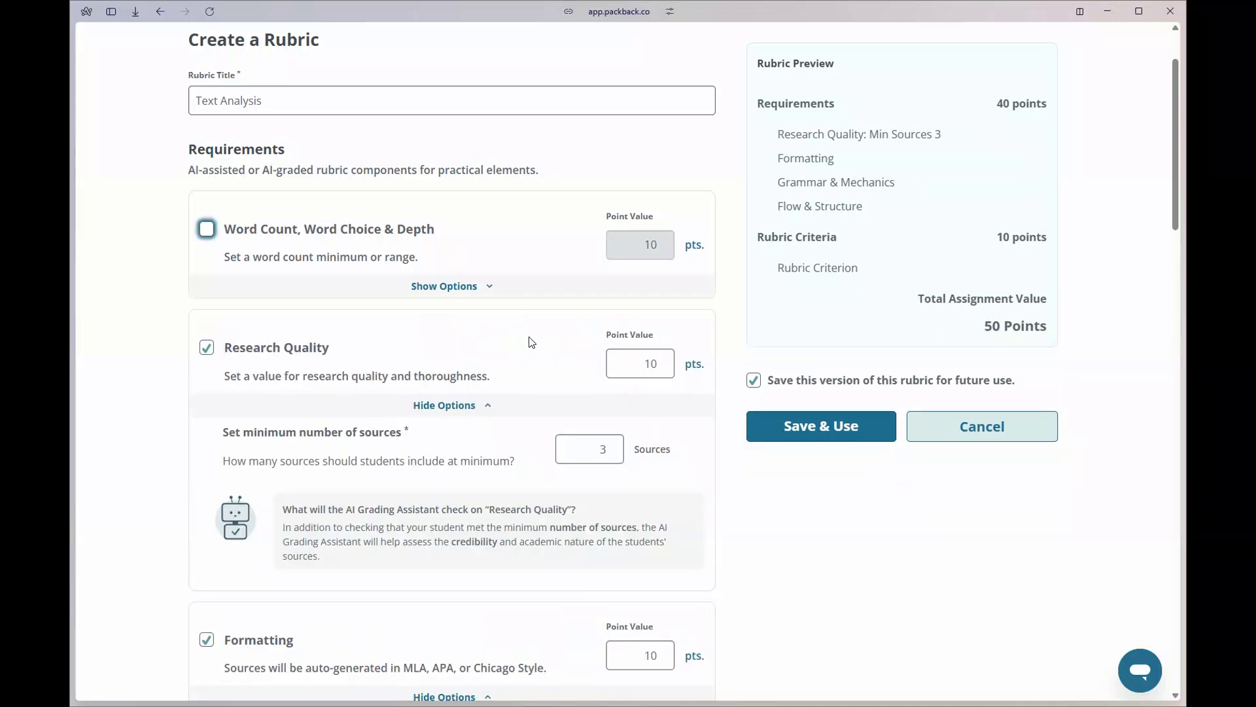
# Review the Research Quality minimum sources setting, the available formatting standards, and the grammar and flow requirements.
pyautogui.scroll(-2, 99, 269)
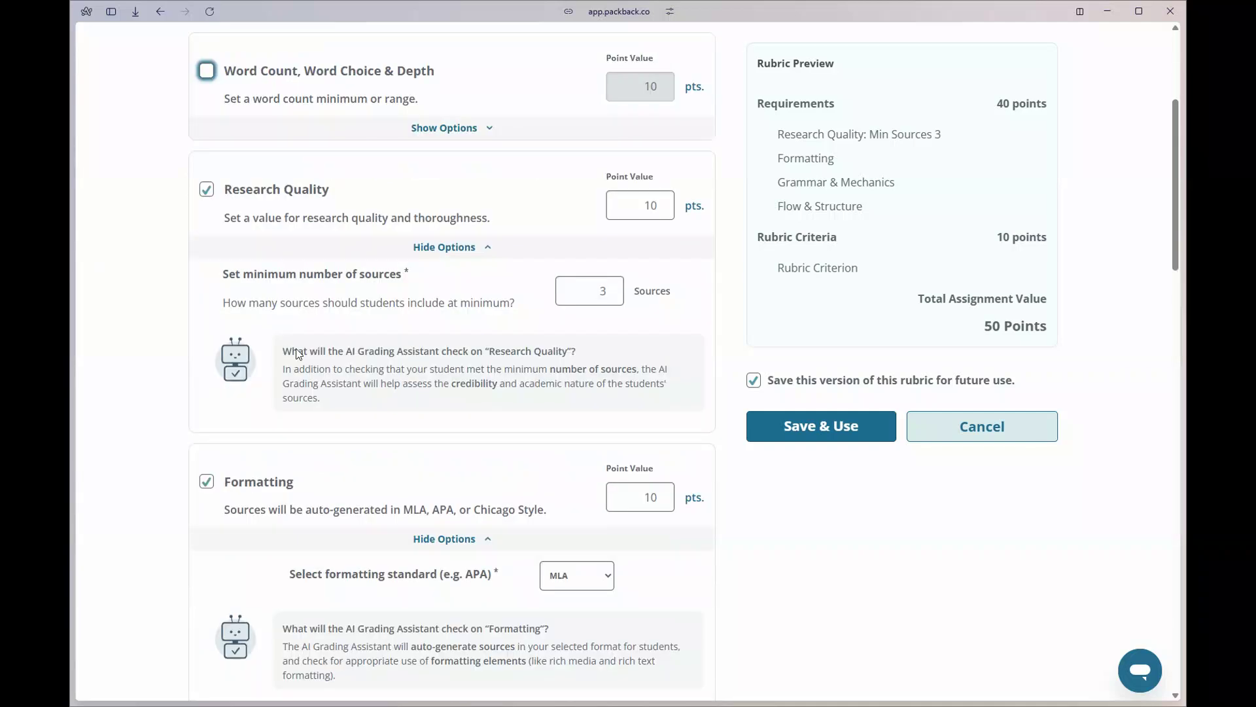
pyautogui.click(594, 291)
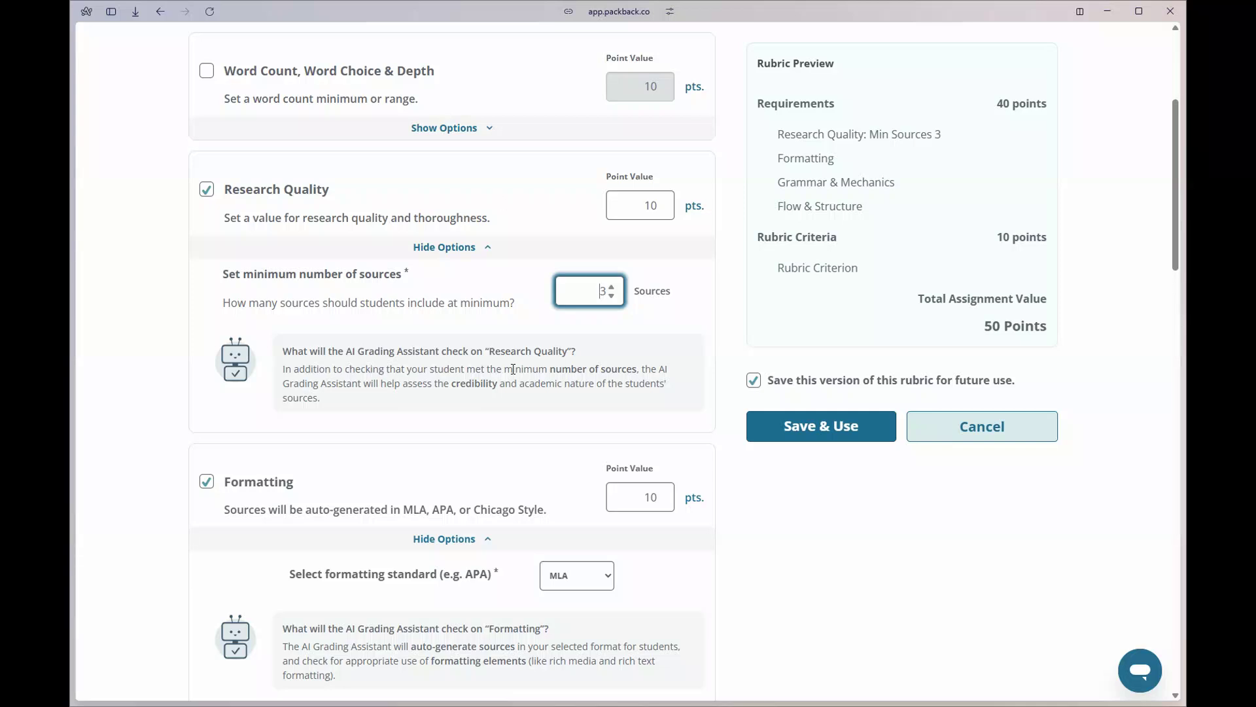
pyautogui.scroll(-4, 564, 345)
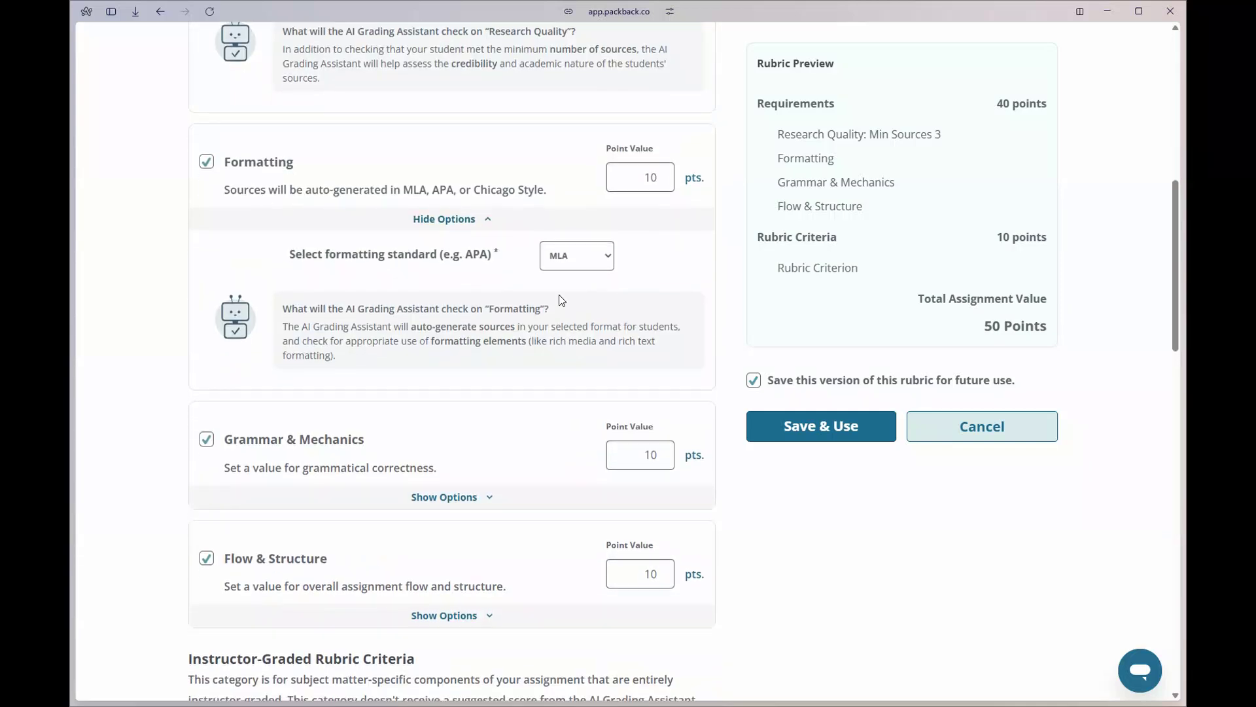
pyautogui.click(576, 257)
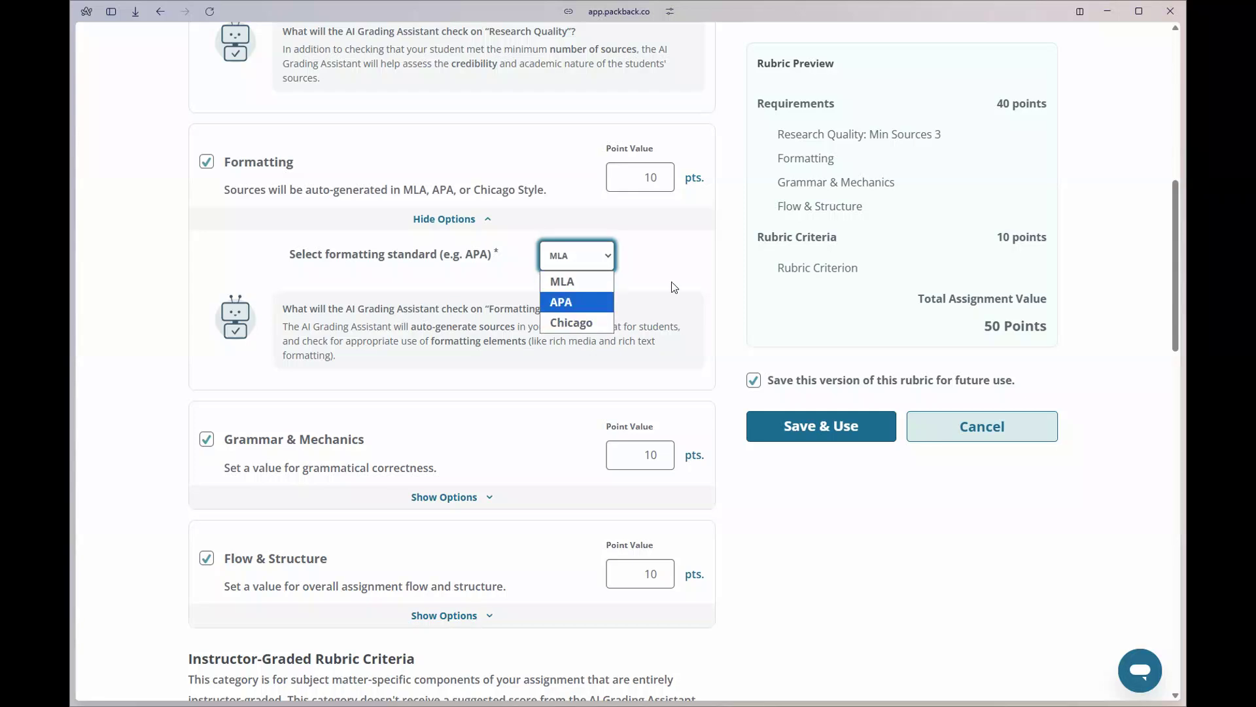
pyautogui.click(621, 315)
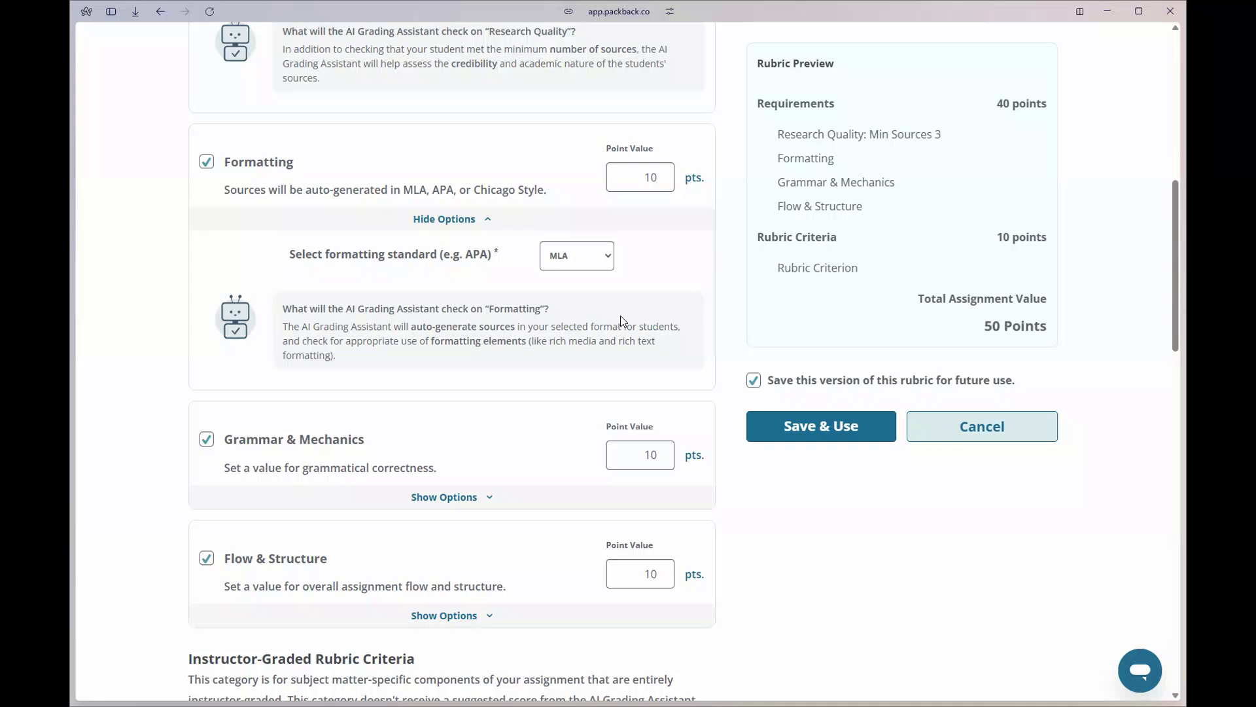
pyautogui.scroll(-1, 620, 315)
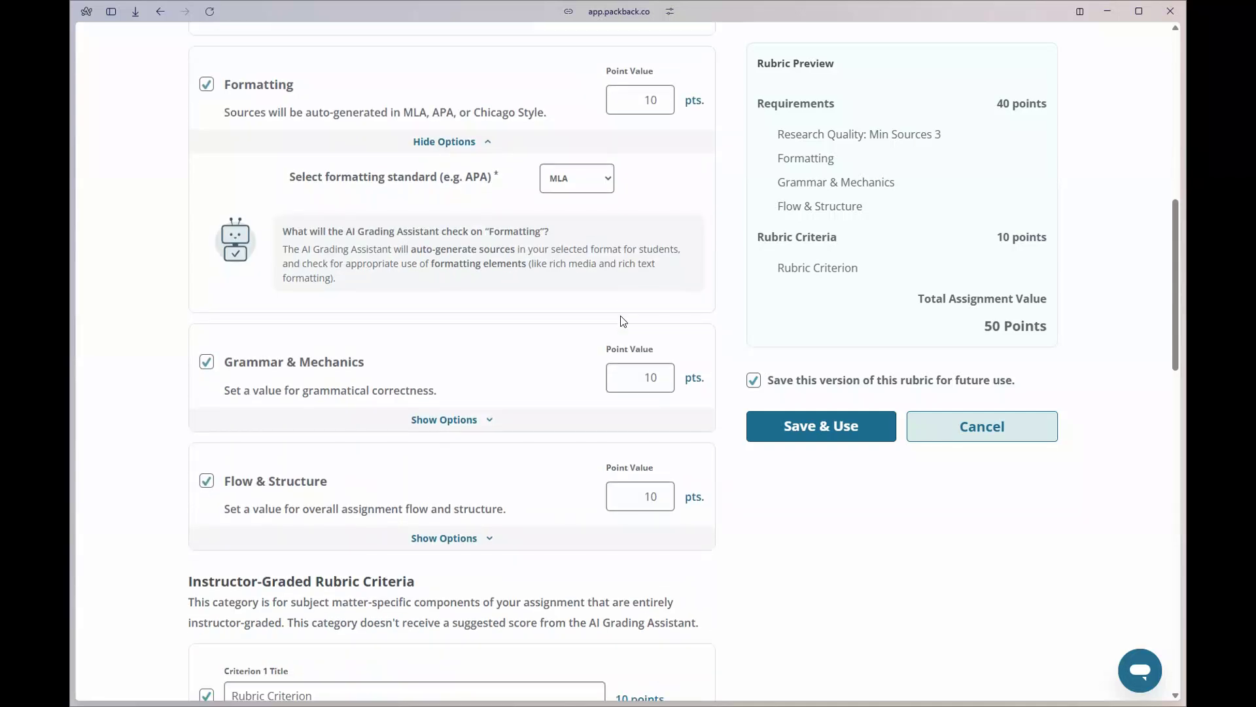
pyautogui.scroll(-2, 620, 321)
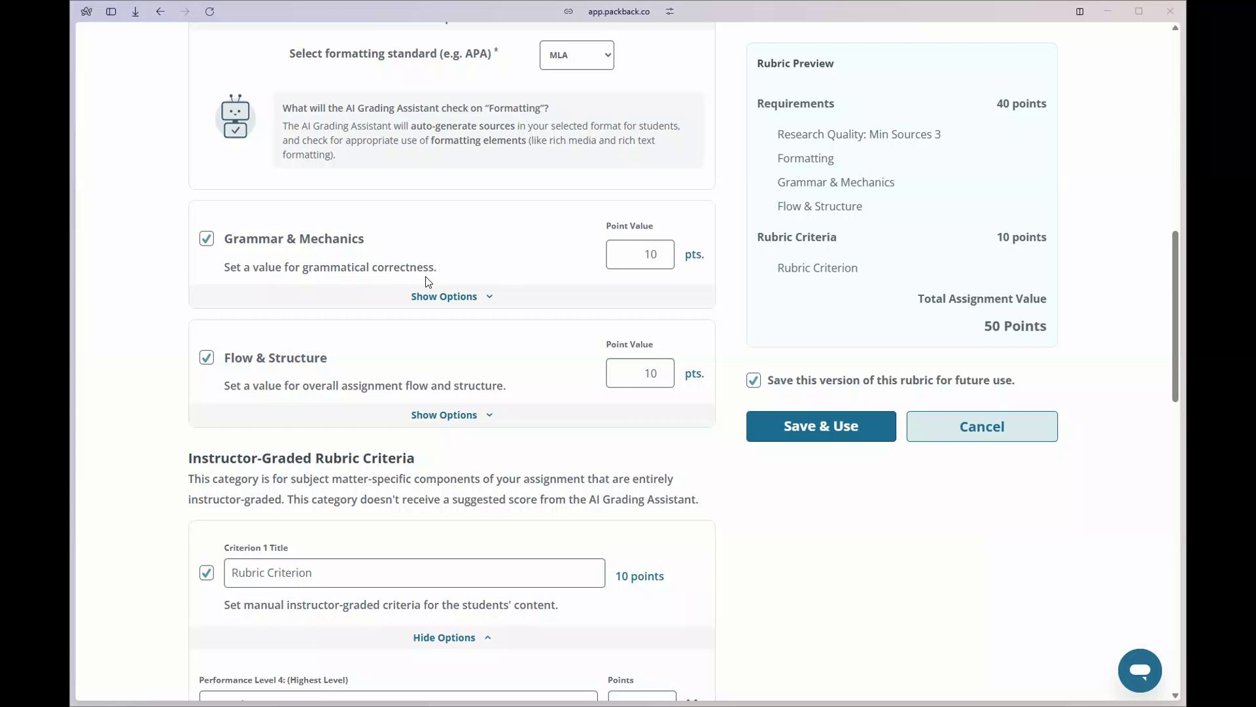
# Exclude the Grammar & Mechanics requirement from the rubric and title the first instructor-graded criterion "Thesis Development".
pyautogui.click(437, 298)
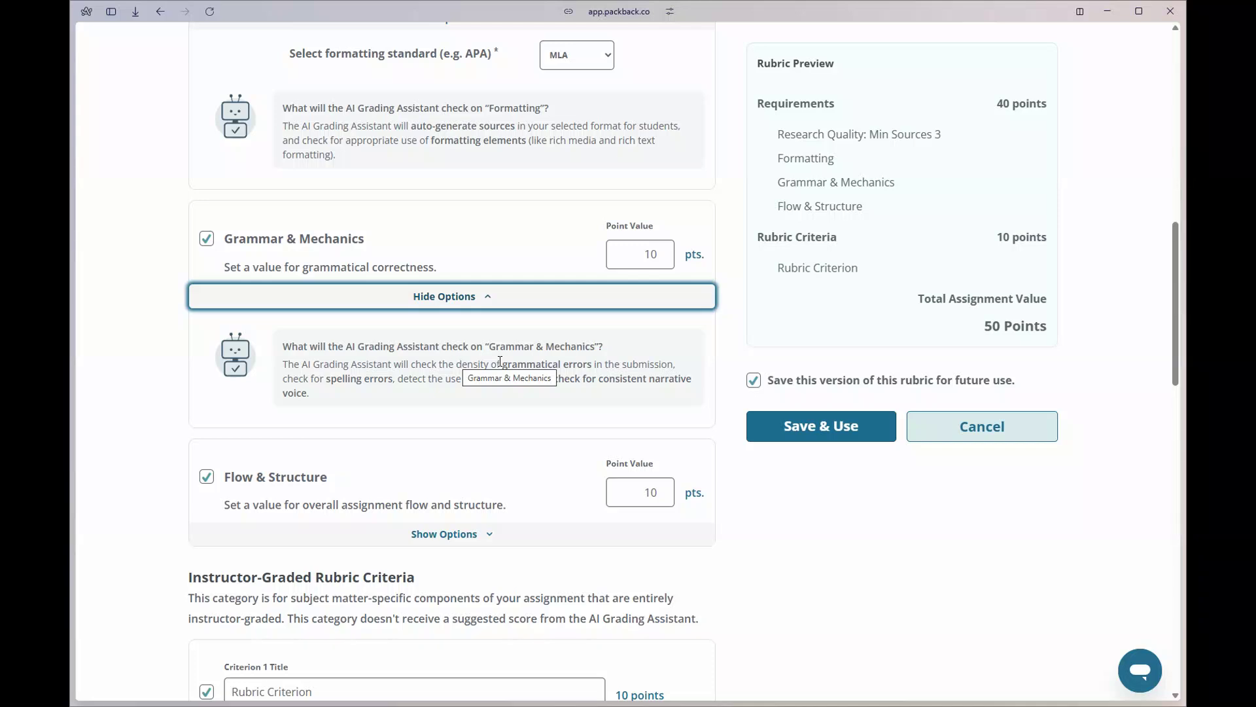
pyautogui.click(207, 239)
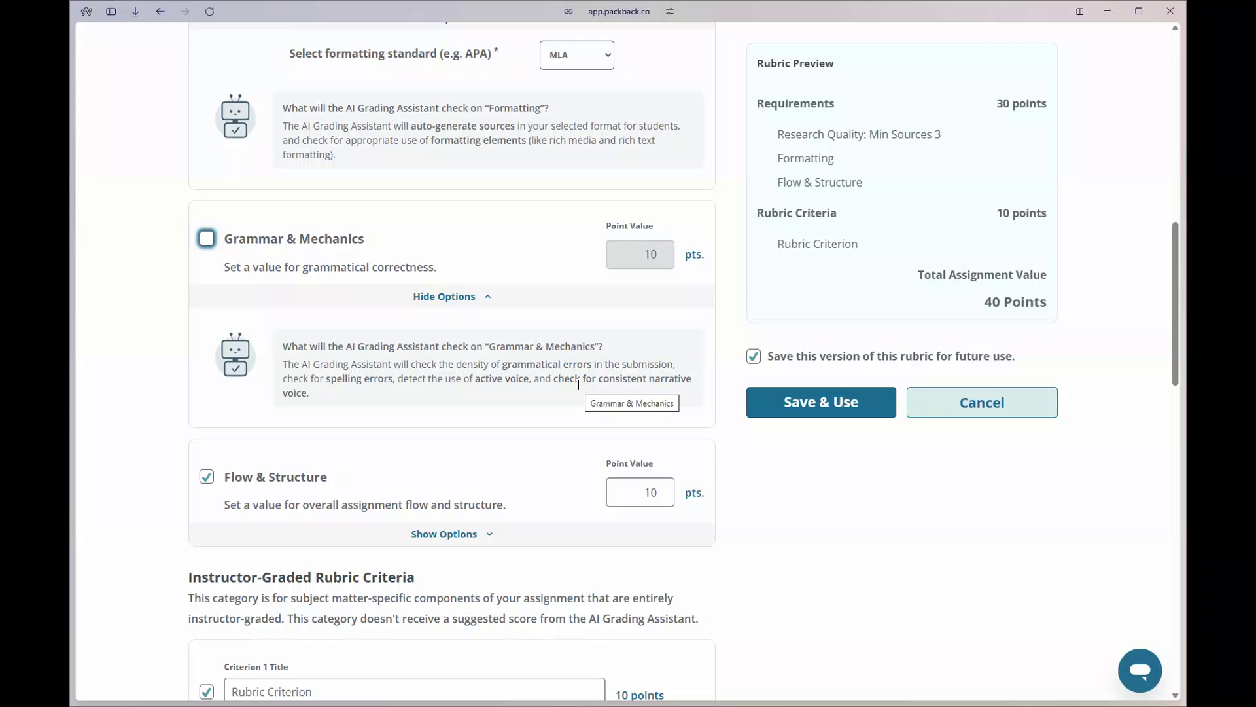
pyautogui.scroll(-7, 919, 545)
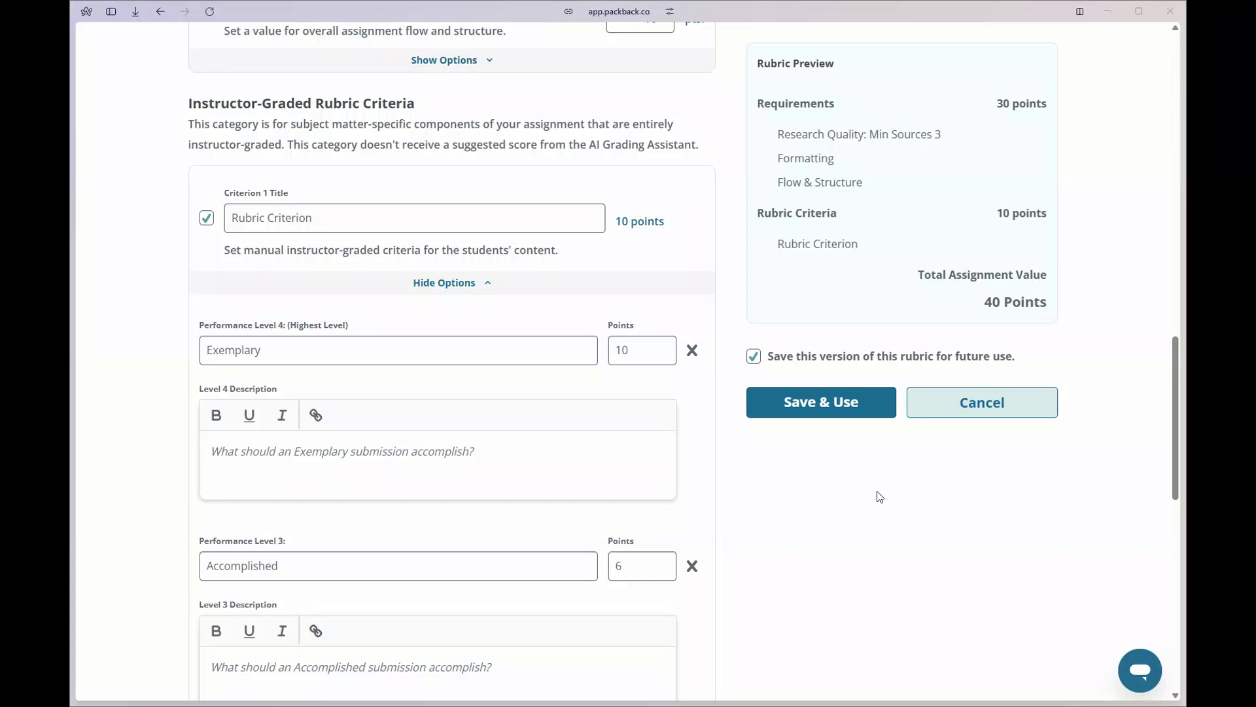
pyautogui.scroll(-1, 880, 497)
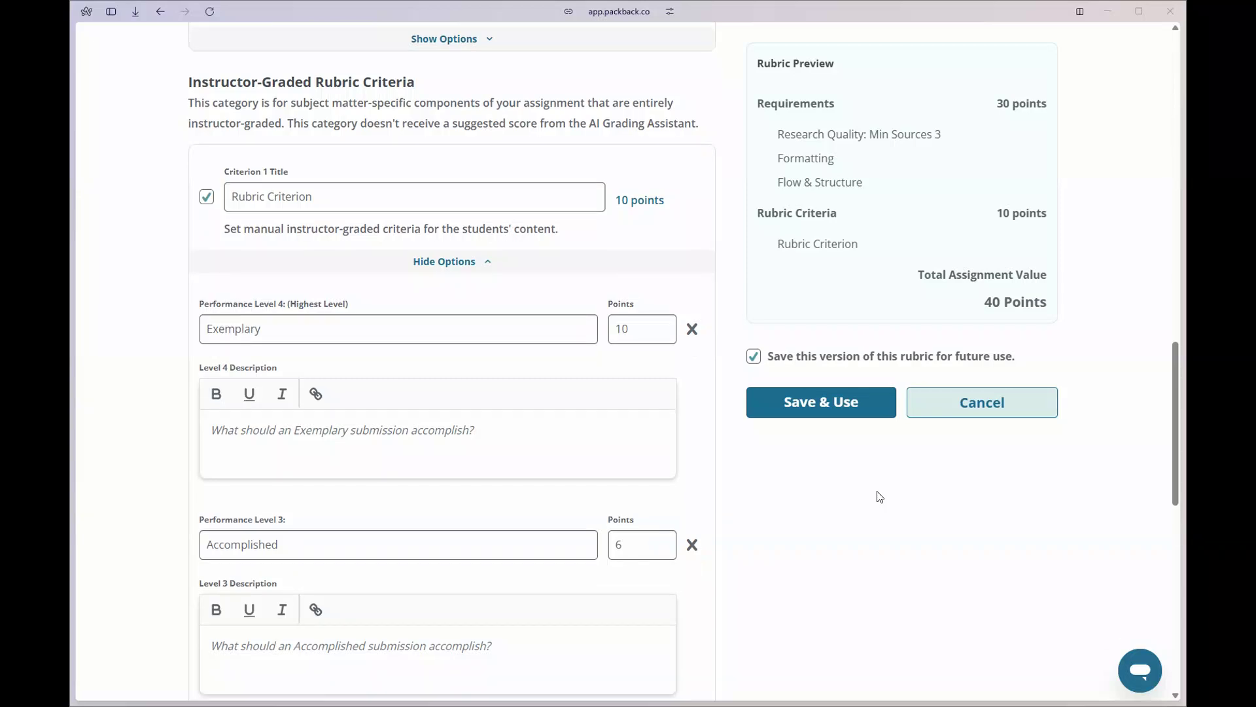
pyautogui.tripleClick(344, 199)
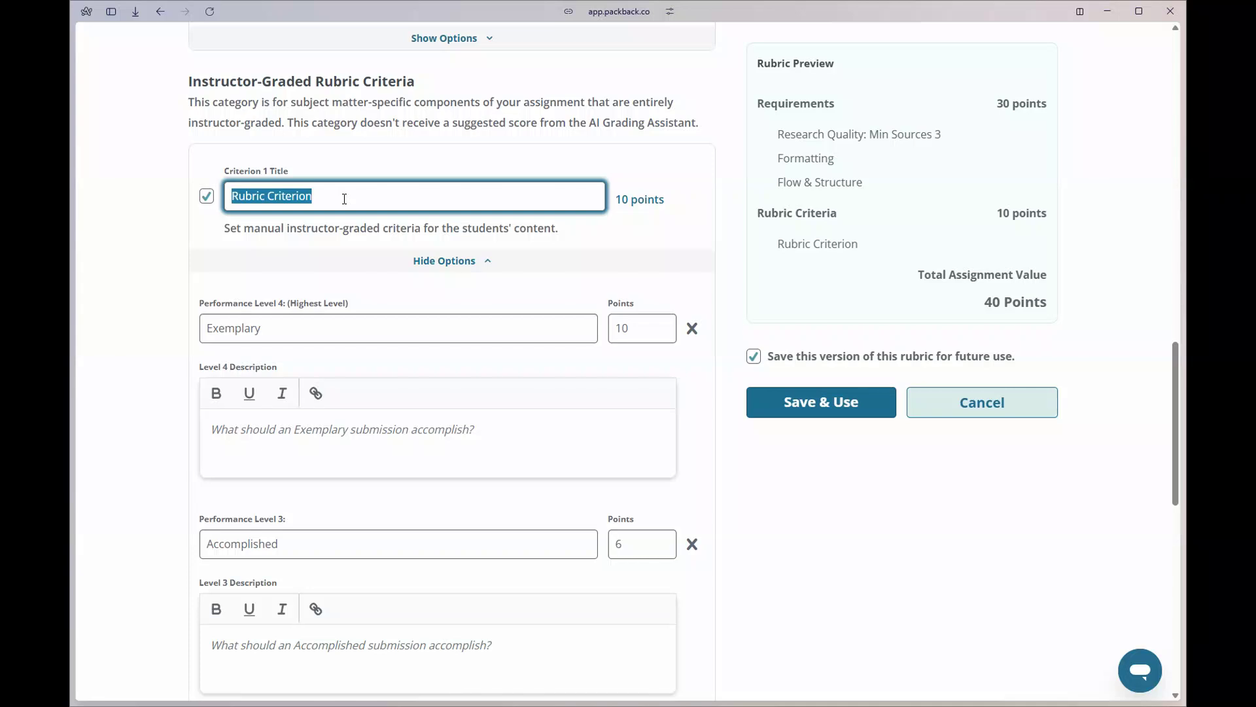
pyautogui.write('Thesis Development')
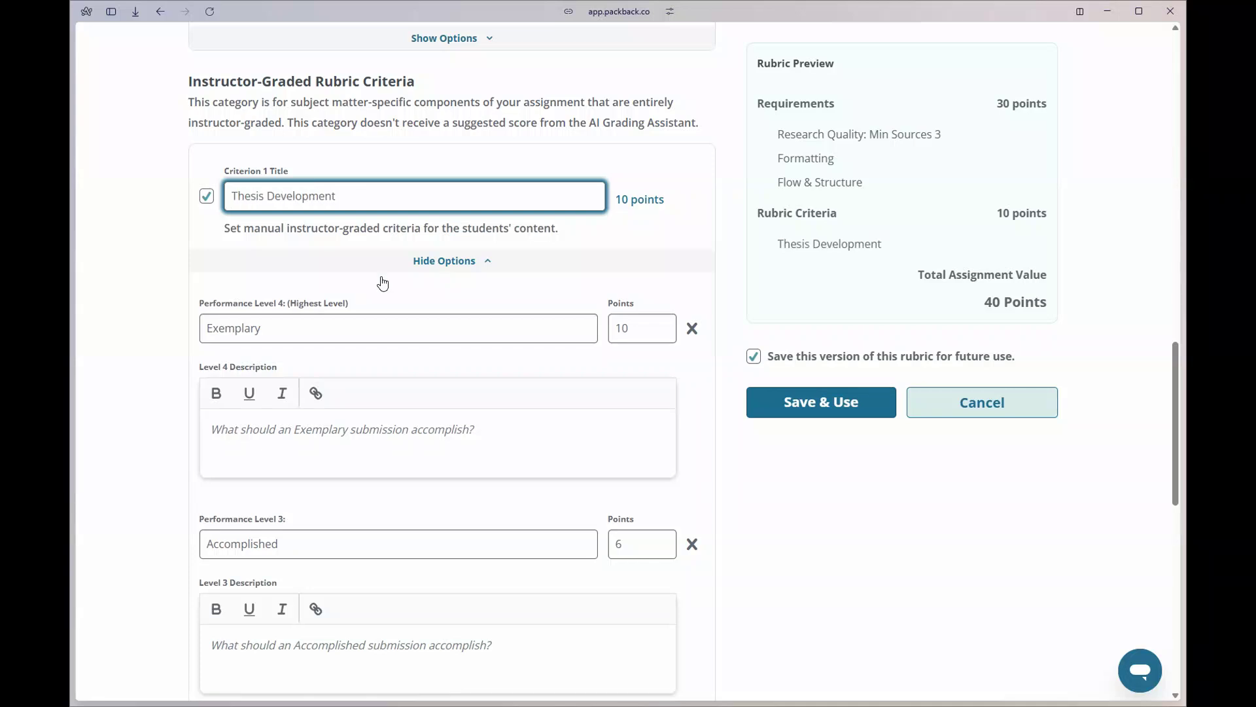
# Review the performance level names, descriptions and point values of the Thesis Development criterion.
pyautogui.scroll(-3, 369, 283)
pyautogui.scroll(-7, 369, 283)
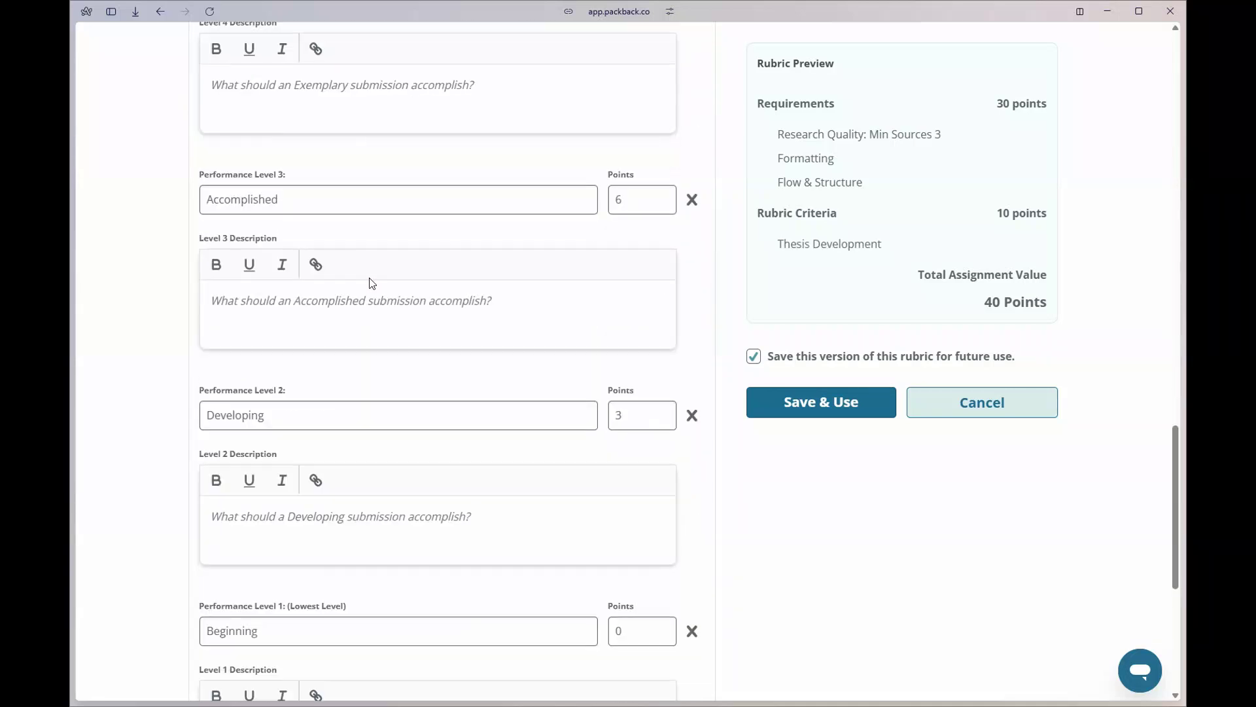
pyautogui.scroll(10, 369, 283)
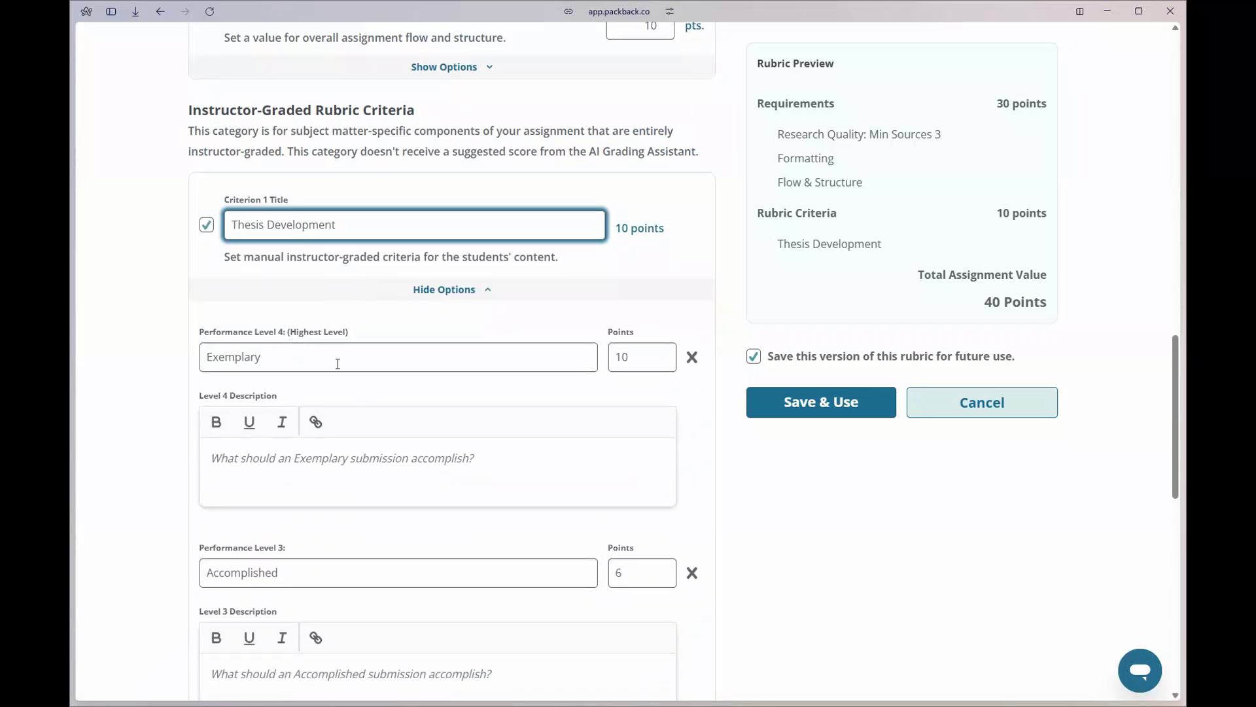
pyautogui.doubleClick(319, 362)
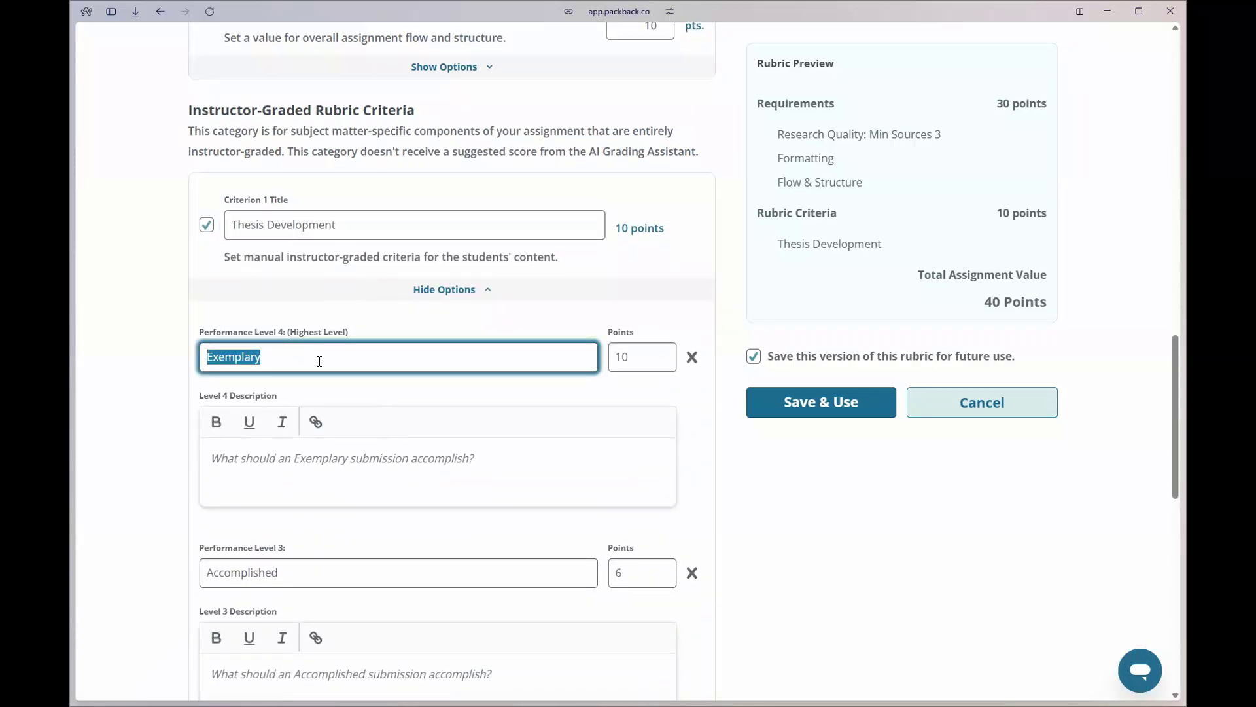
pyautogui.click(404, 472)
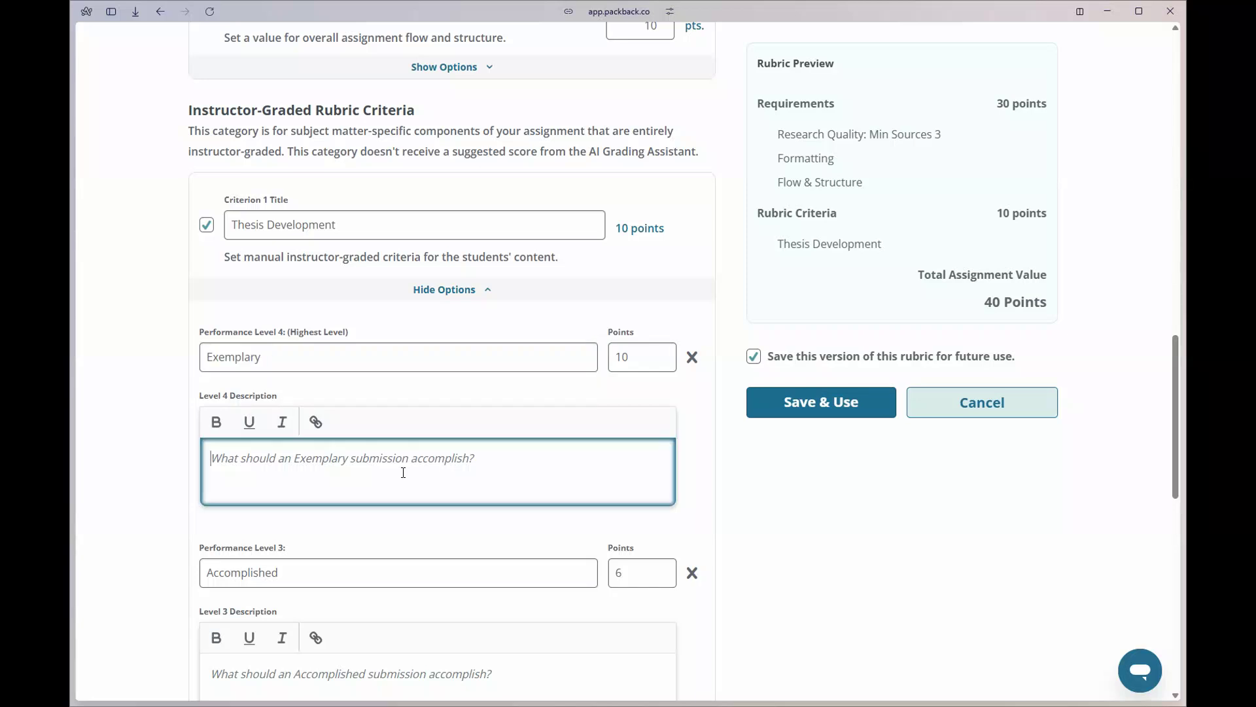
pyautogui.scroll(-2, 404, 472)
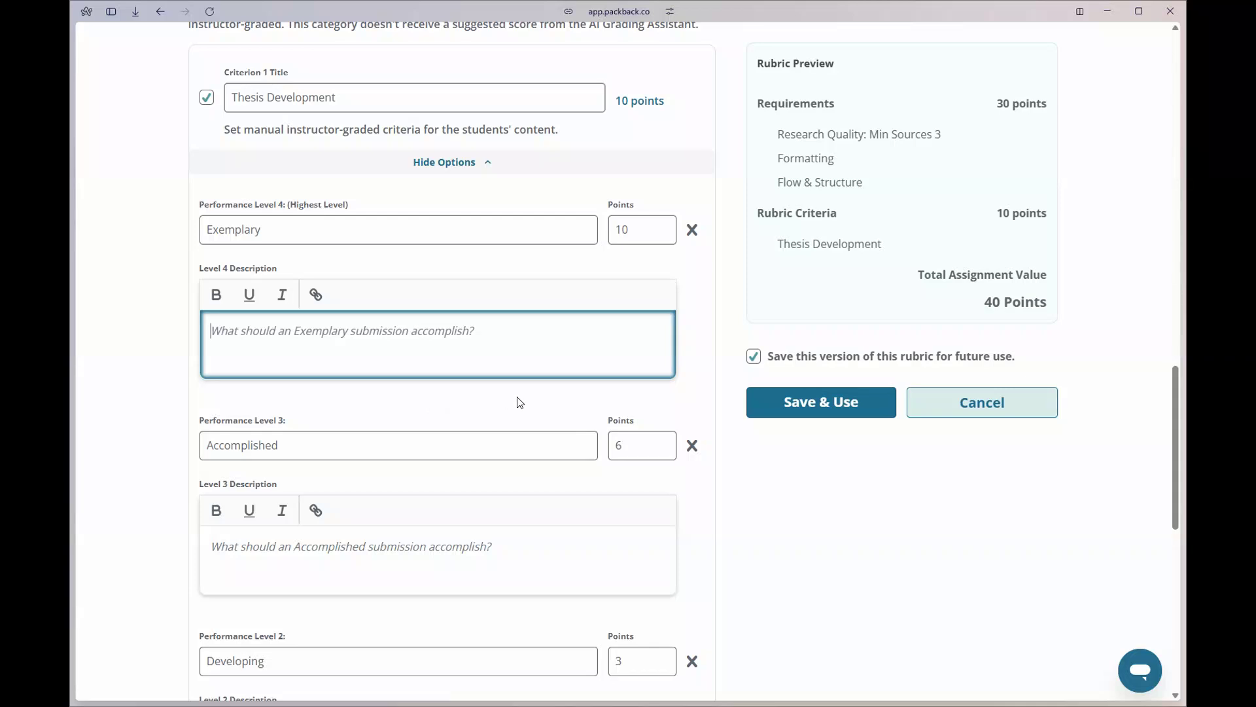
pyautogui.click(643, 236)
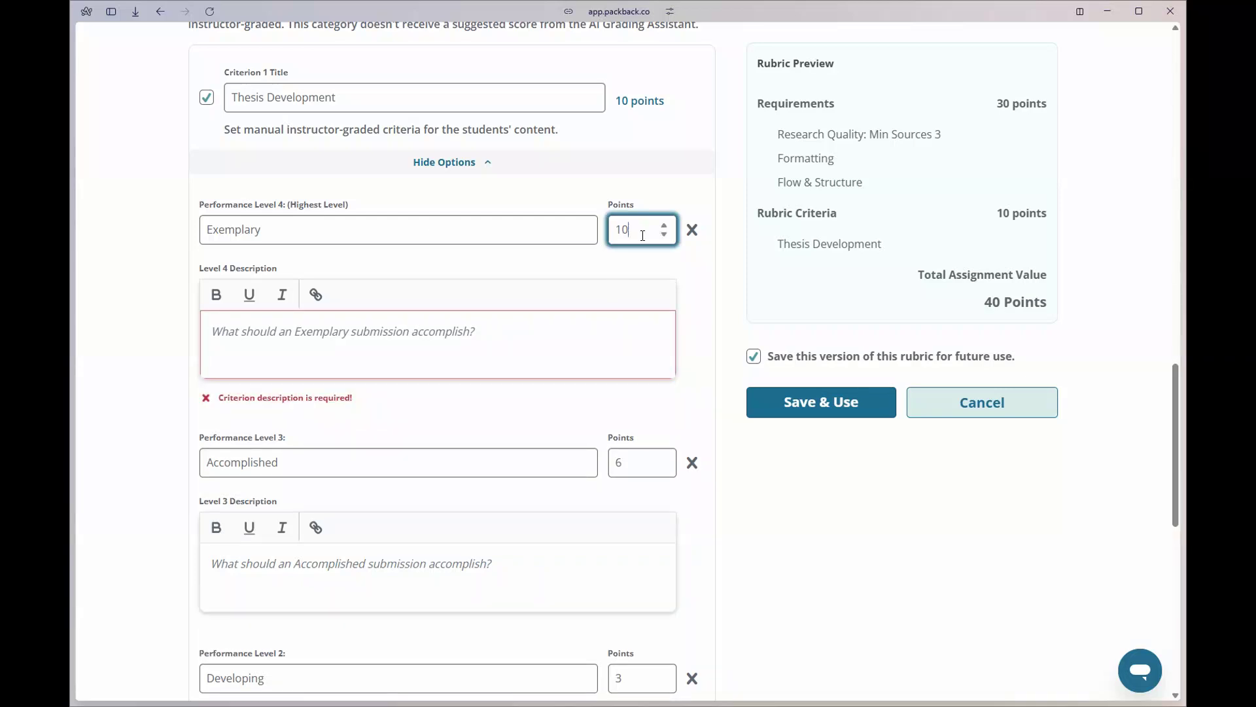
pyautogui.click(499, 406)
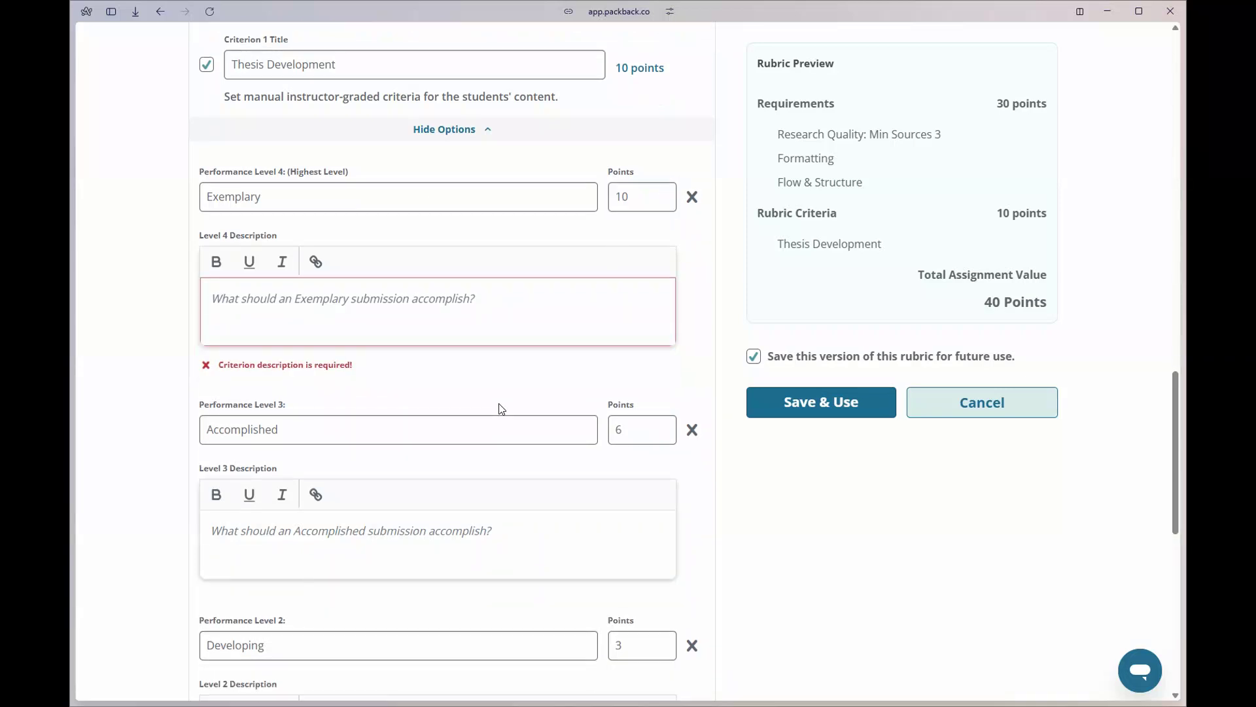
# Add a second instructor-graded criterion to the rubric, then save the rubric for use in the assignment.
pyautogui.scroll(-10, 501, 409)
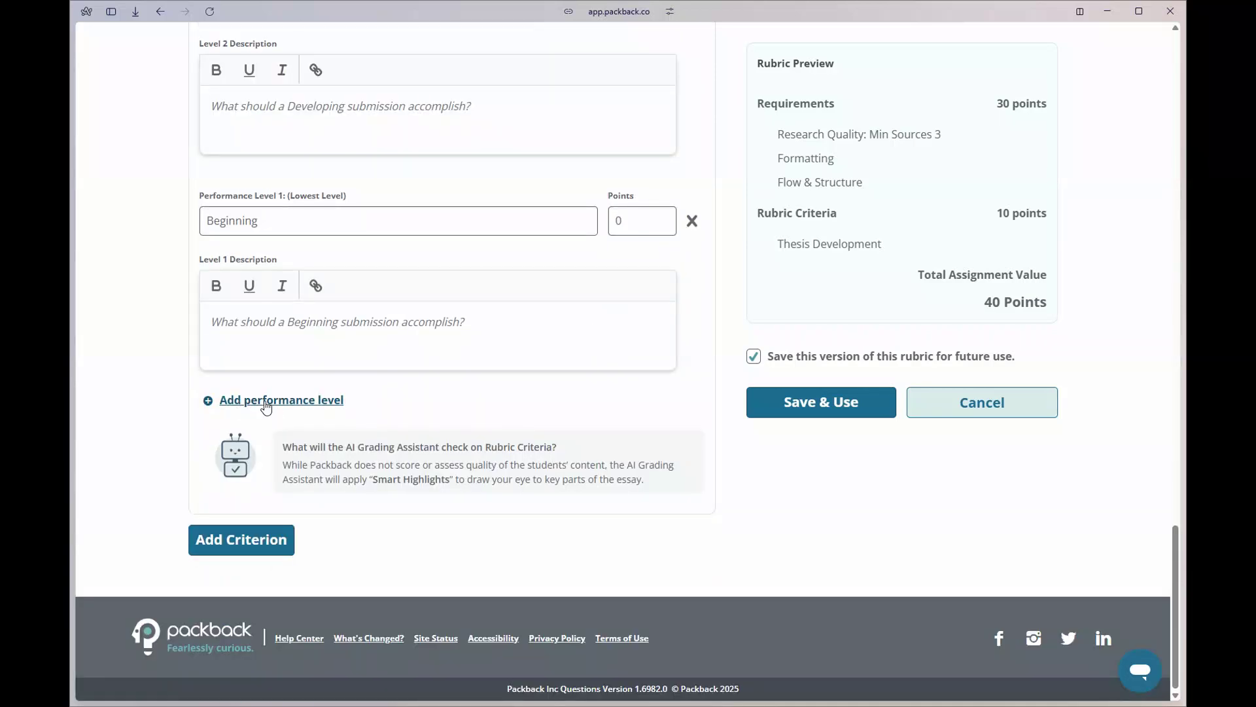
pyautogui.click(250, 543)
pyautogui.scroll(-4, 456, 514)
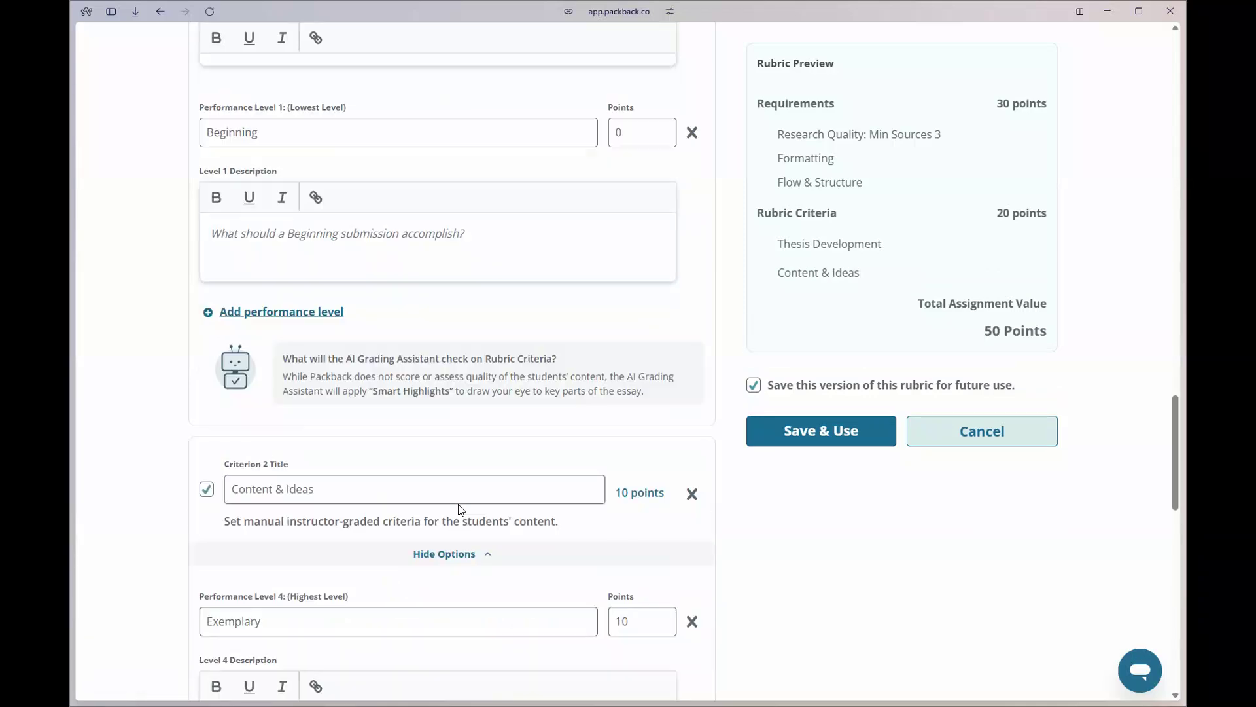
pyautogui.scroll(-2, 461, 509)
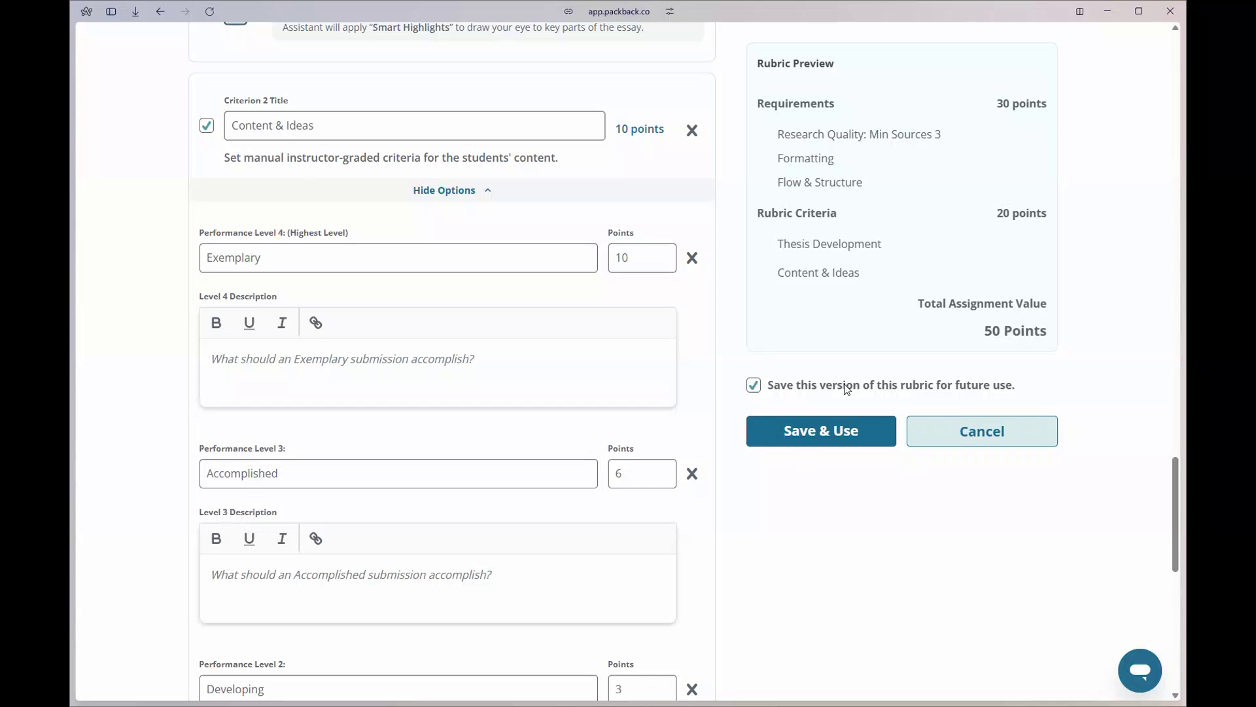
pyautogui.click(804, 433)
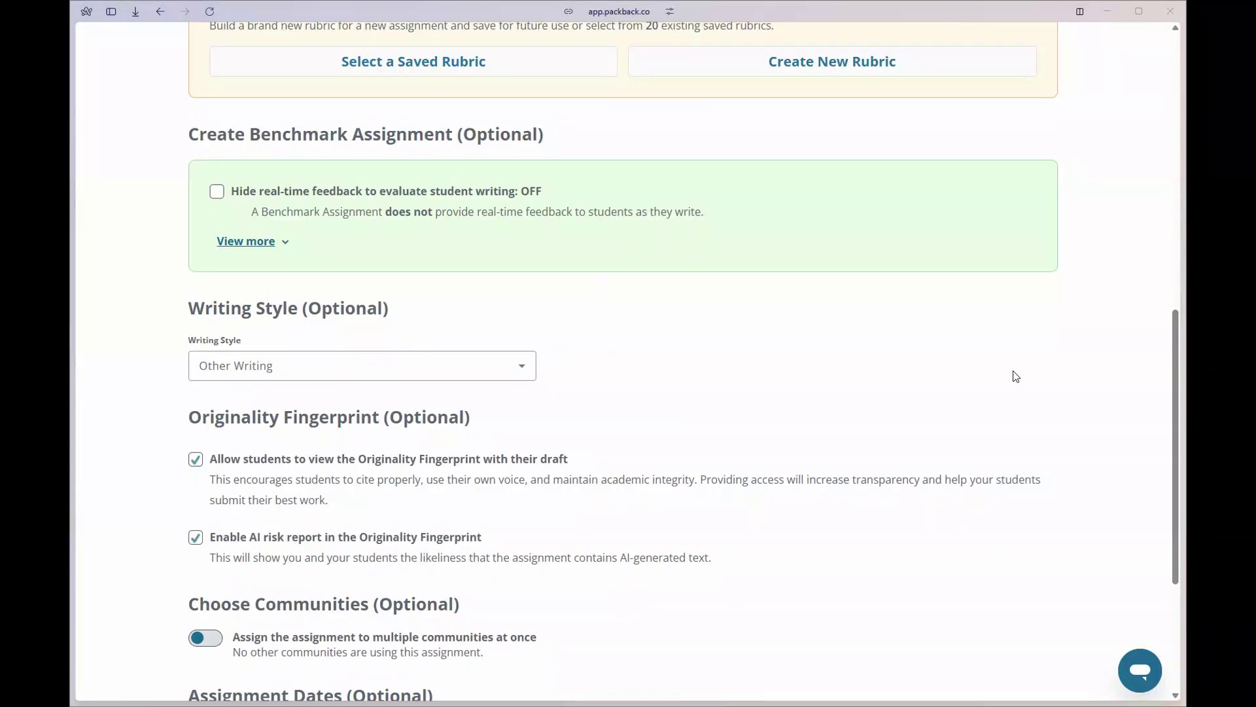
# Review the benchmark, writing style and Originality Fingerprint settings, and browse the available writing styles without changing the selection.
pyautogui.scroll(-1, 1013, 372)
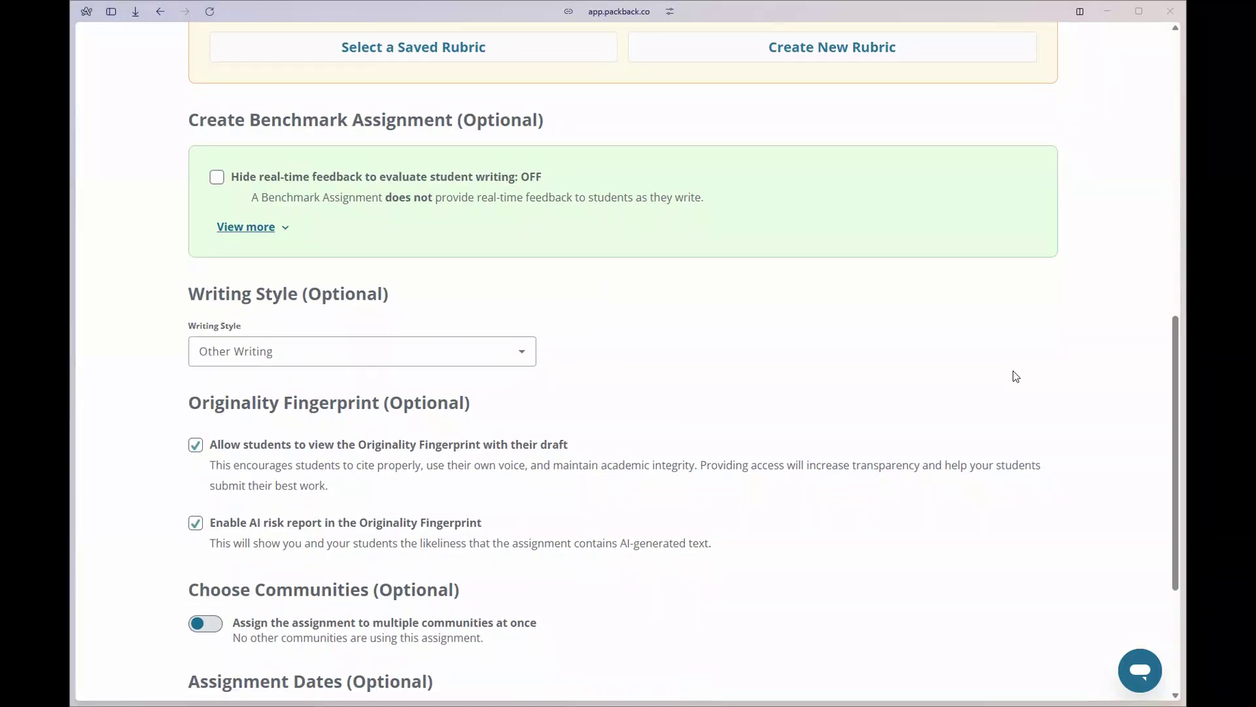
pyautogui.scroll(-1, 515, 351)
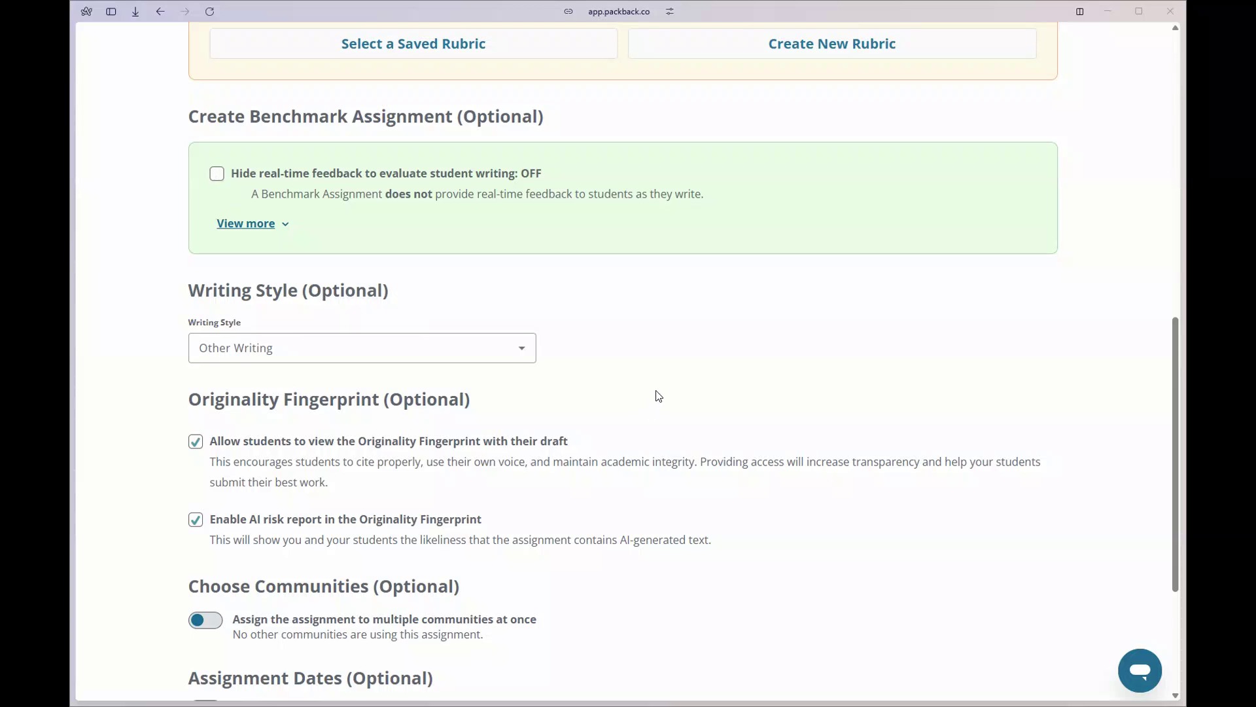
pyautogui.scroll(-3, 659, 396)
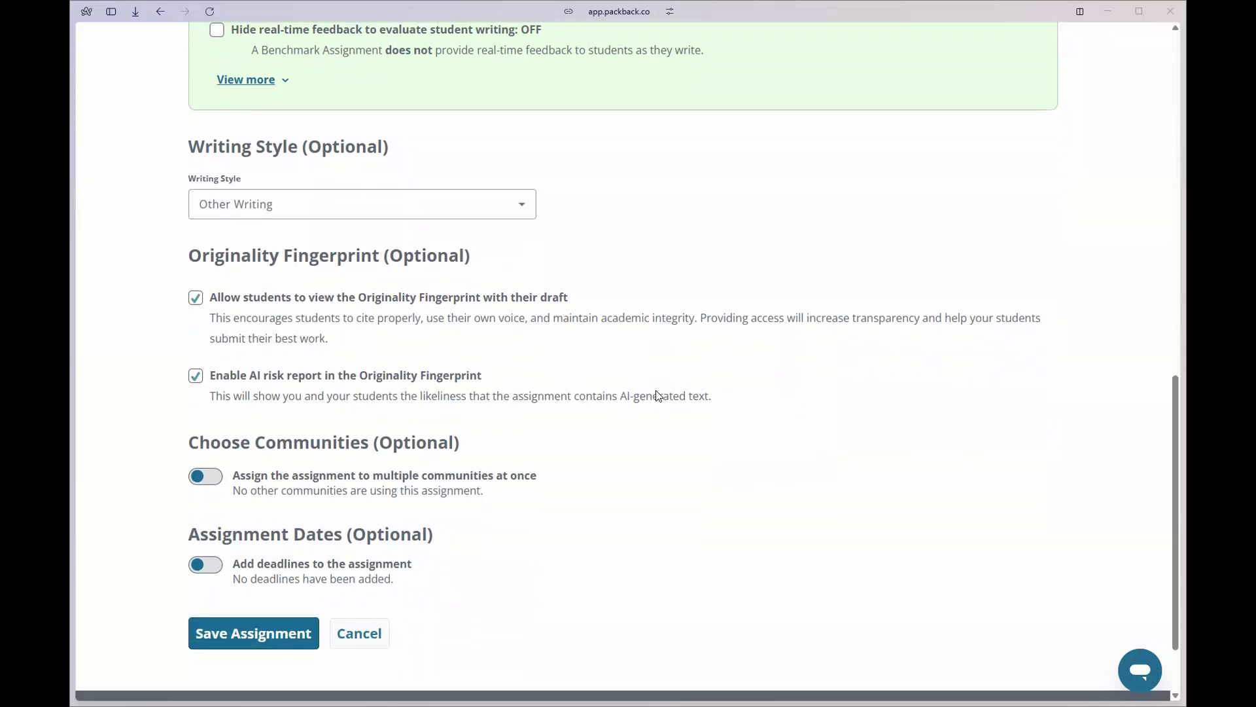
pyautogui.scroll(-1, 658, 396)
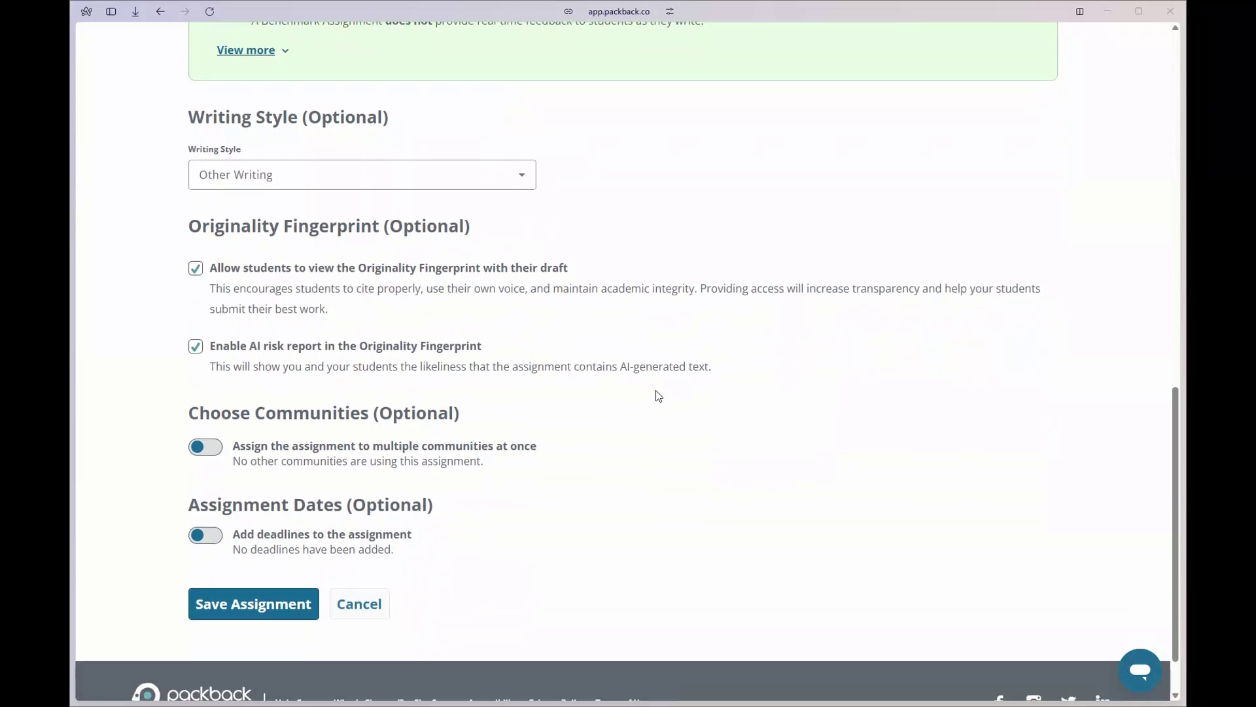
pyautogui.click(308, 182)
pyautogui.scroll(5, 342, 288)
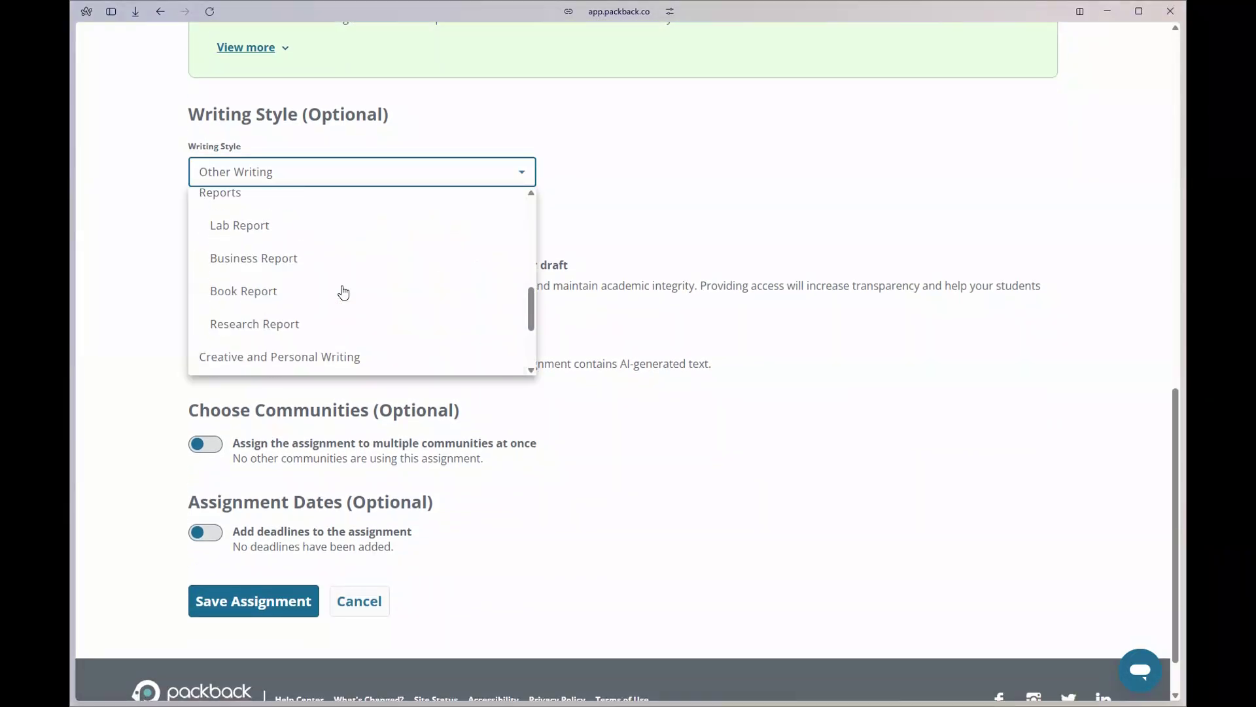
pyautogui.scroll(5, 342, 292)
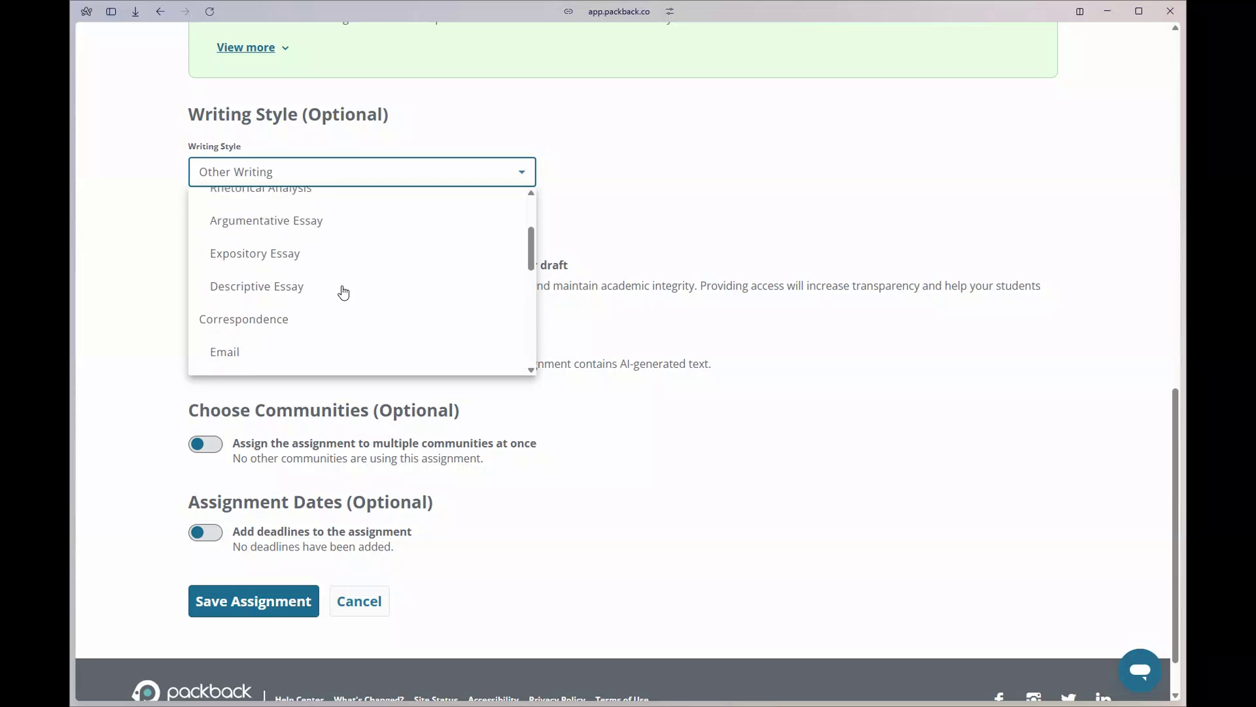
pyautogui.scroll(1, 341, 291)
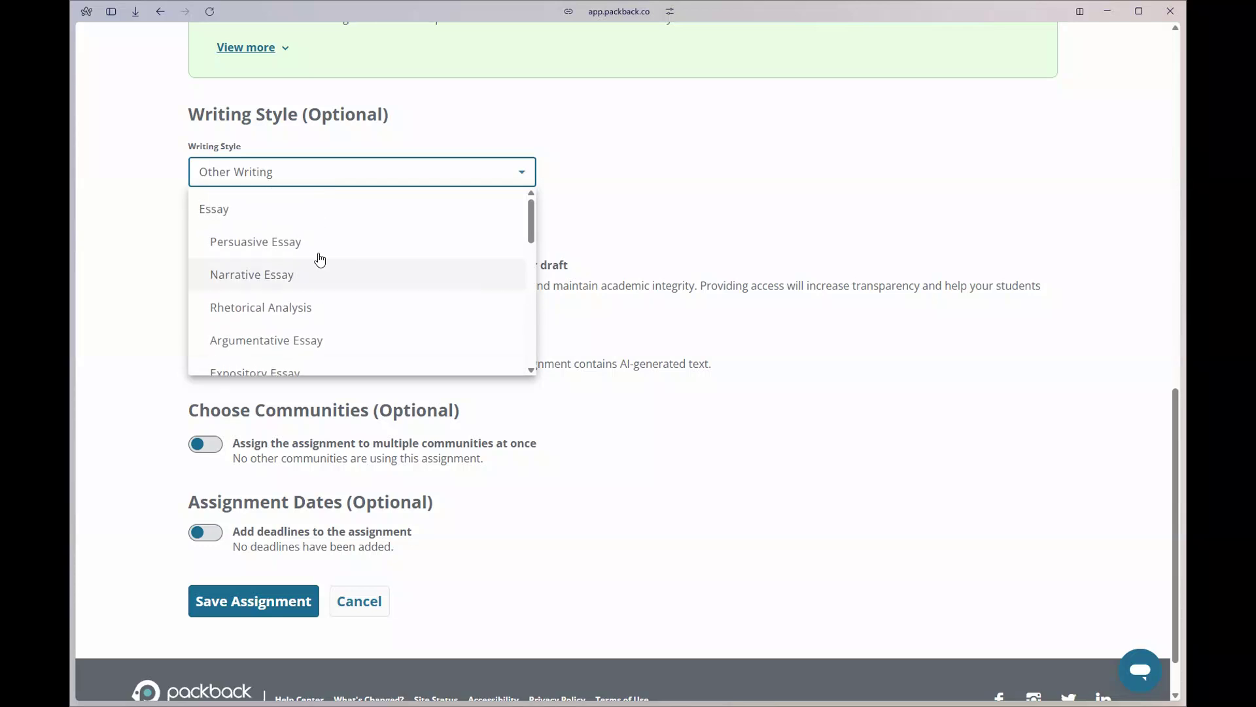
pyautogui.click(647, 239)
# Turn on deadlines for the assignment and review the date, time zone, late submission and extension options.
pyautogui.scroll(-1, 646, 239)
pyautogui.scroll(-1, 646, 239)
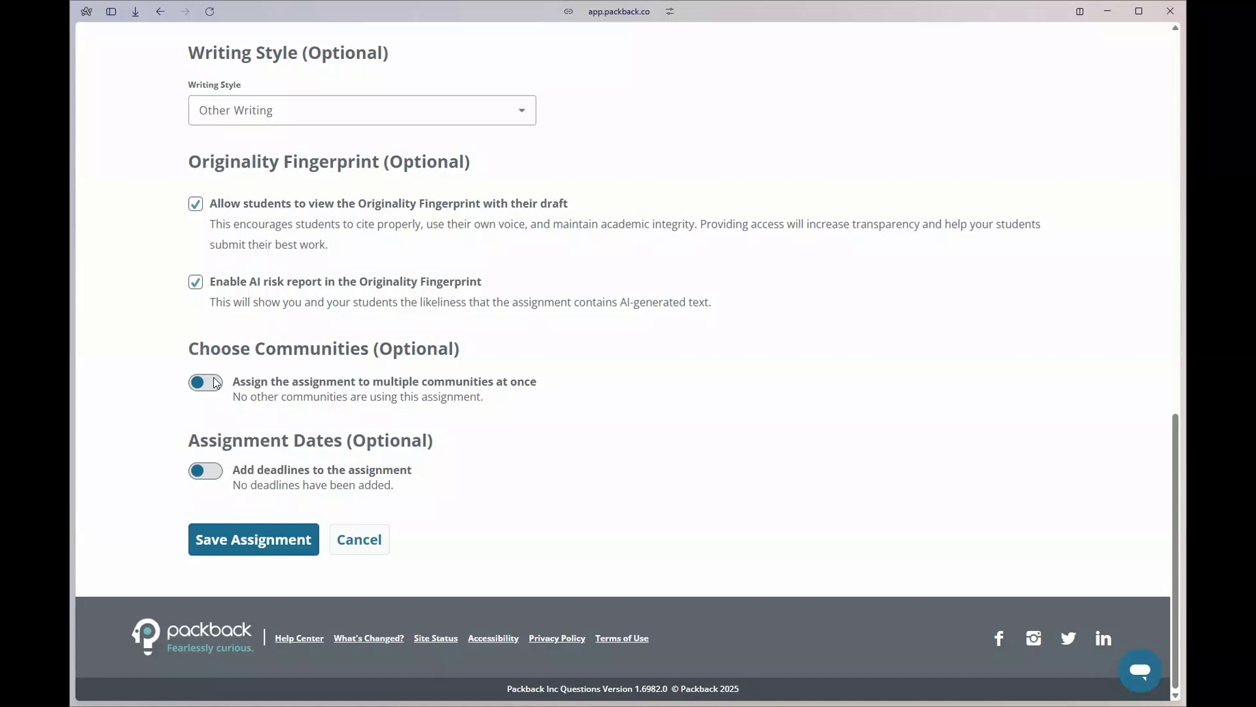
pyautogui.click(210, 470)
pyautogui.scroll(-3, 210, 470)
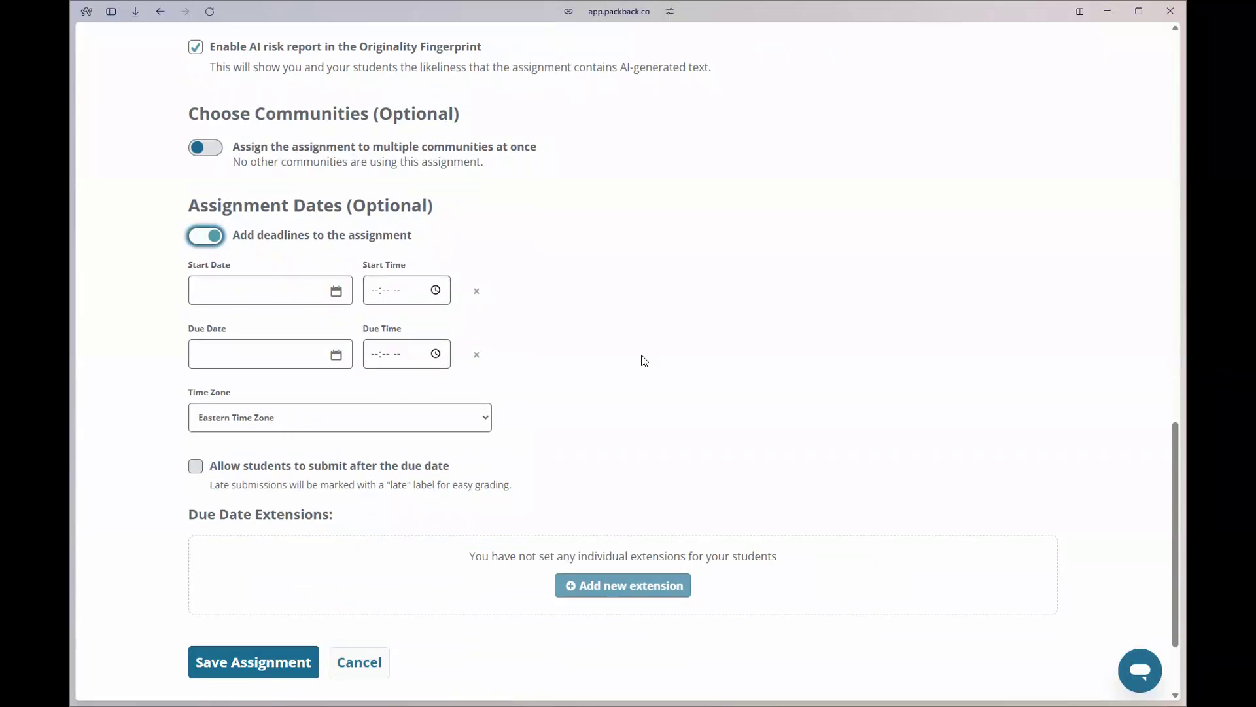
pyautogui.scroll(-2, 644, 361)
pyautogui.scroll(-1, 645, 360)
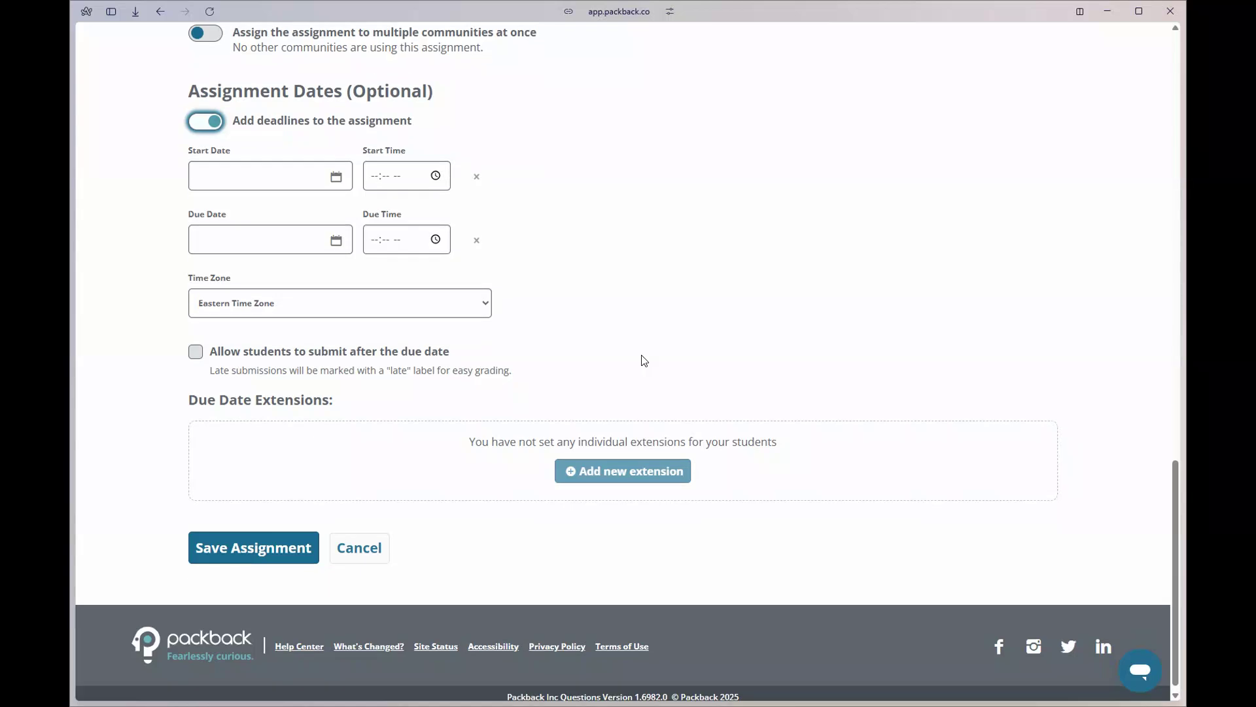
pyautogui.scroll(-1, 645, 361)
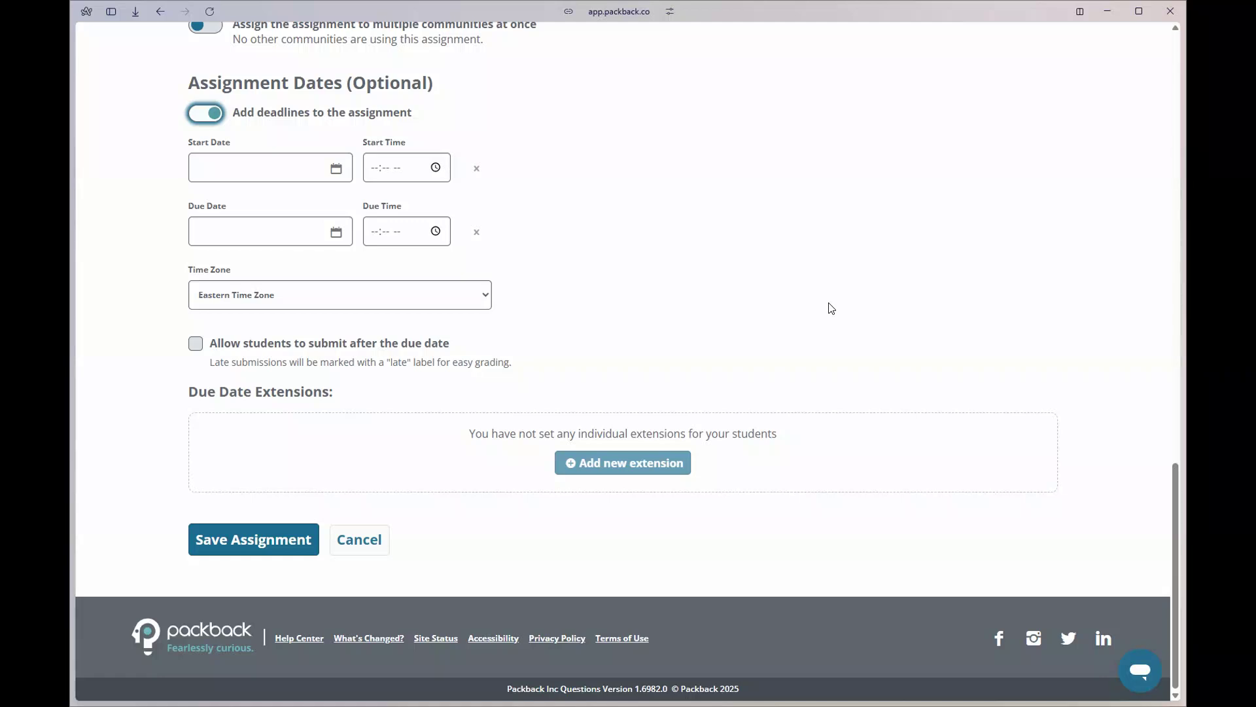
pyautogui.scroll(1, 905, 466)
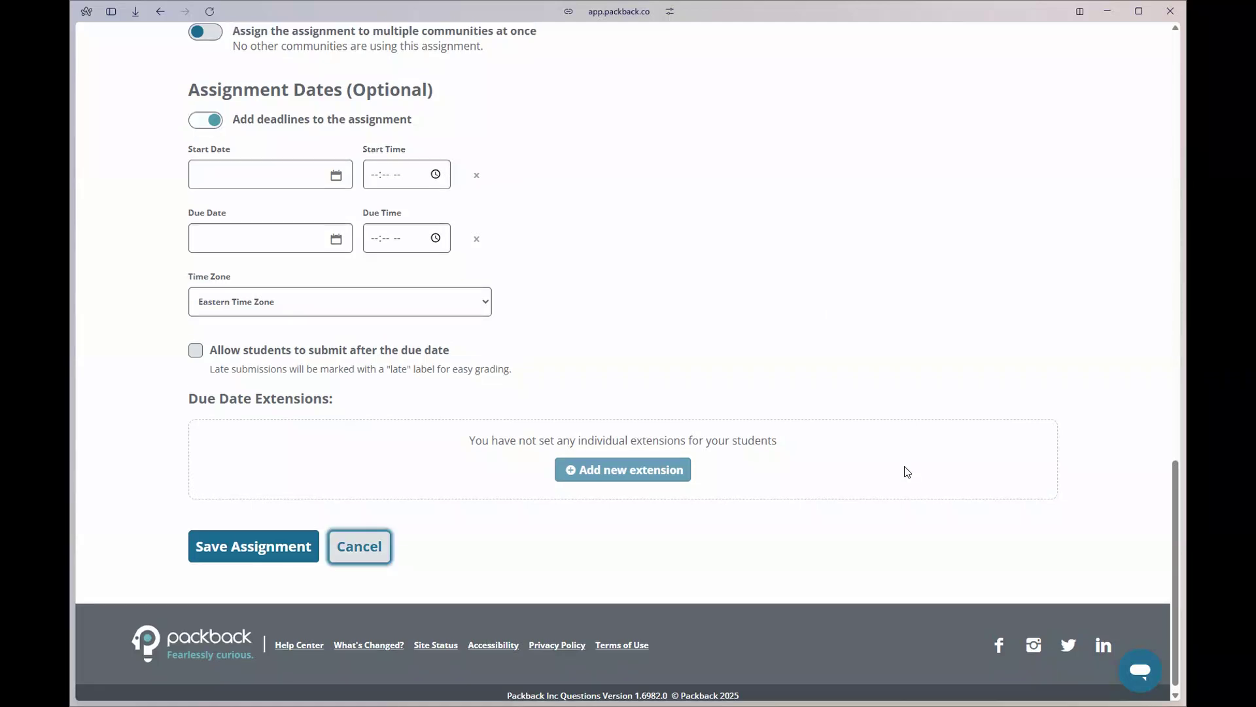
# Go to the course home page and open the writing assignment "Exploring the Impact of Dystopian Literature on Society and the Human Psyche".
pyautogui.hotkey('alt', 'Tab')
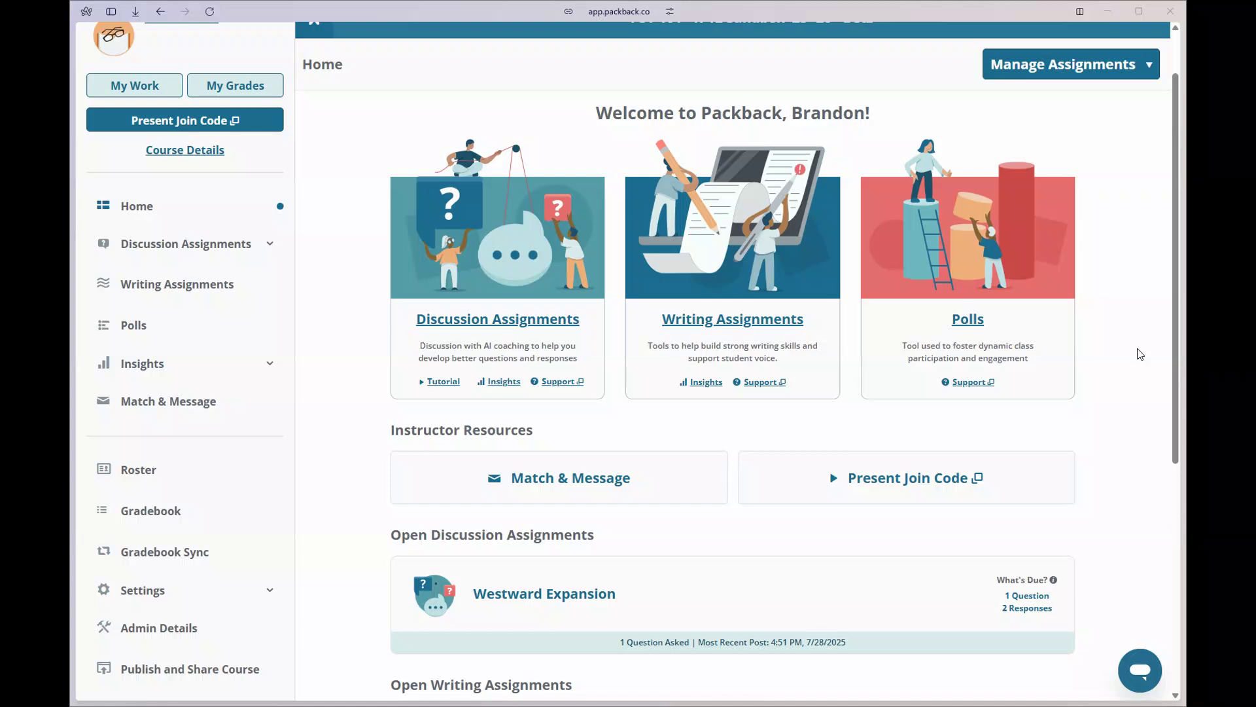
pyautogui.scroll(-3, 1140, 354)
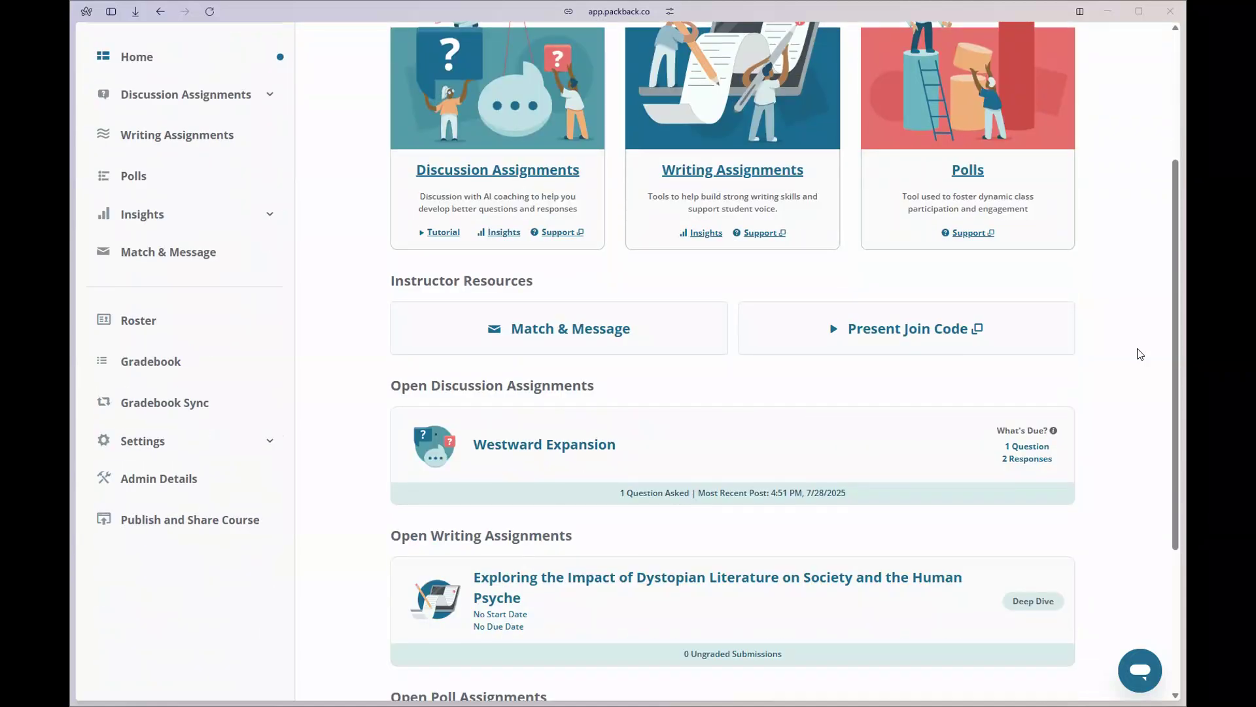
pyautogui.scroll(-2, 1139, 353)
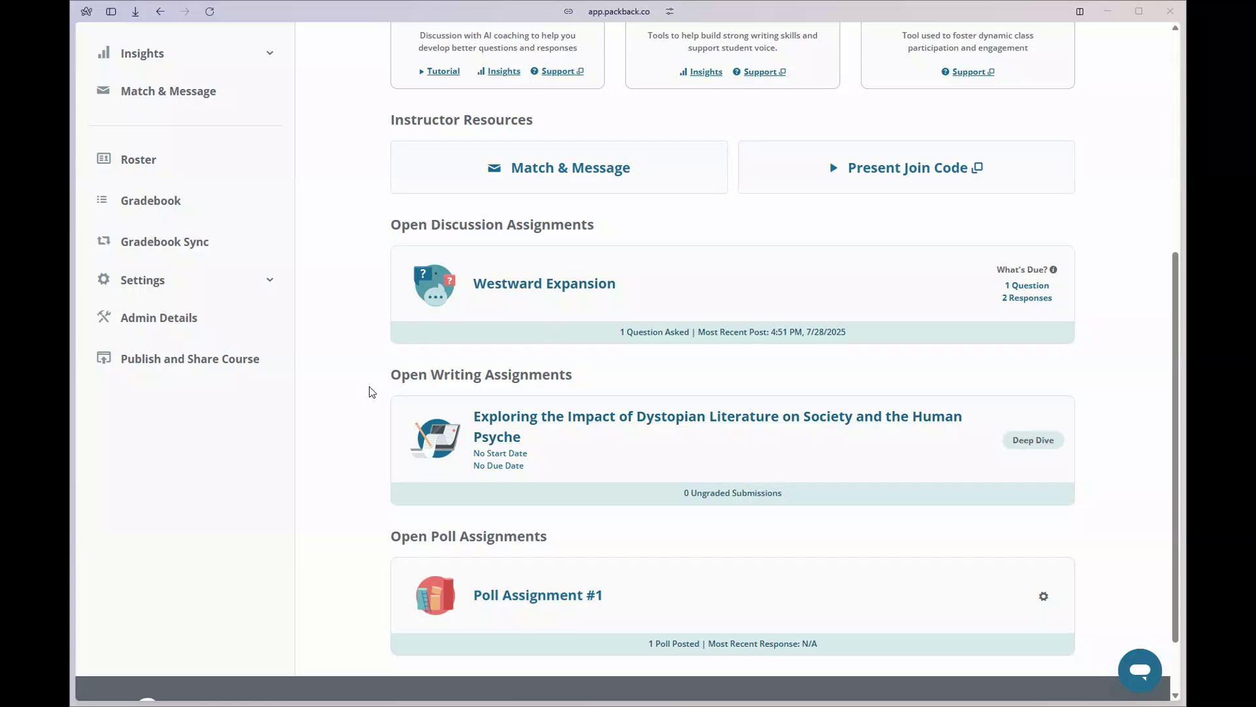
pyautogui.scroll(1, 370, 391)
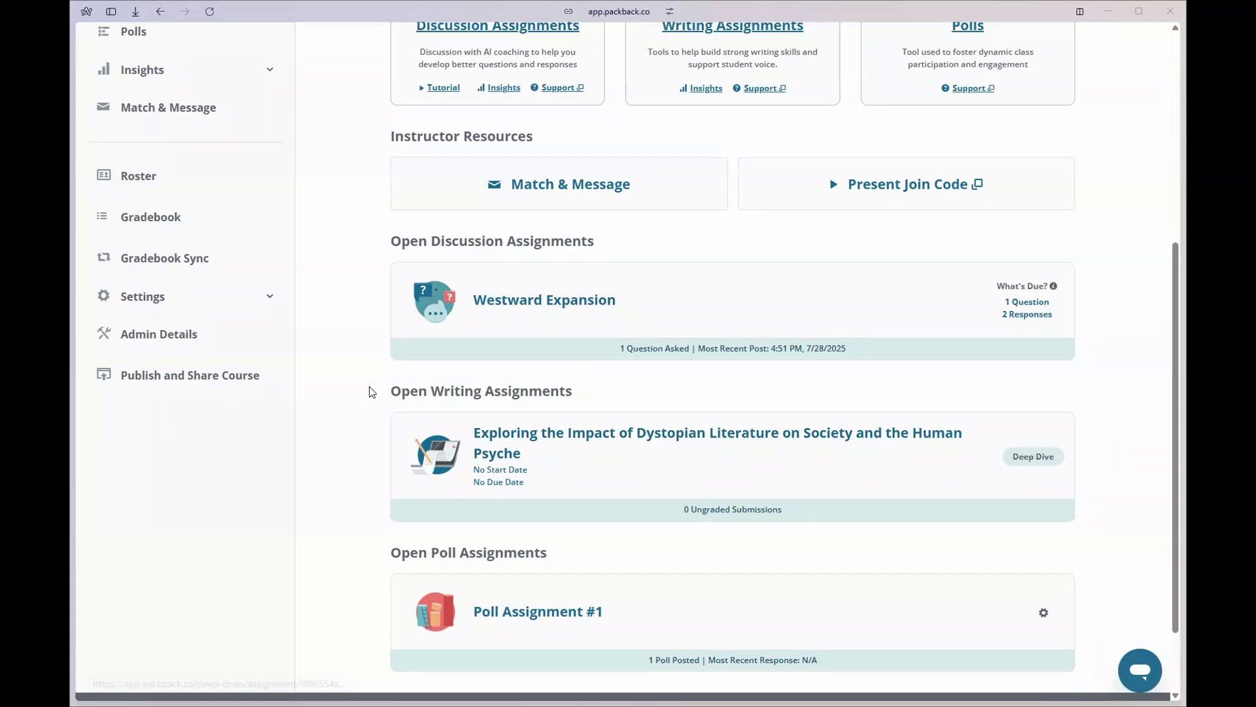
pyautogui.scroll(-1, 369, 390)
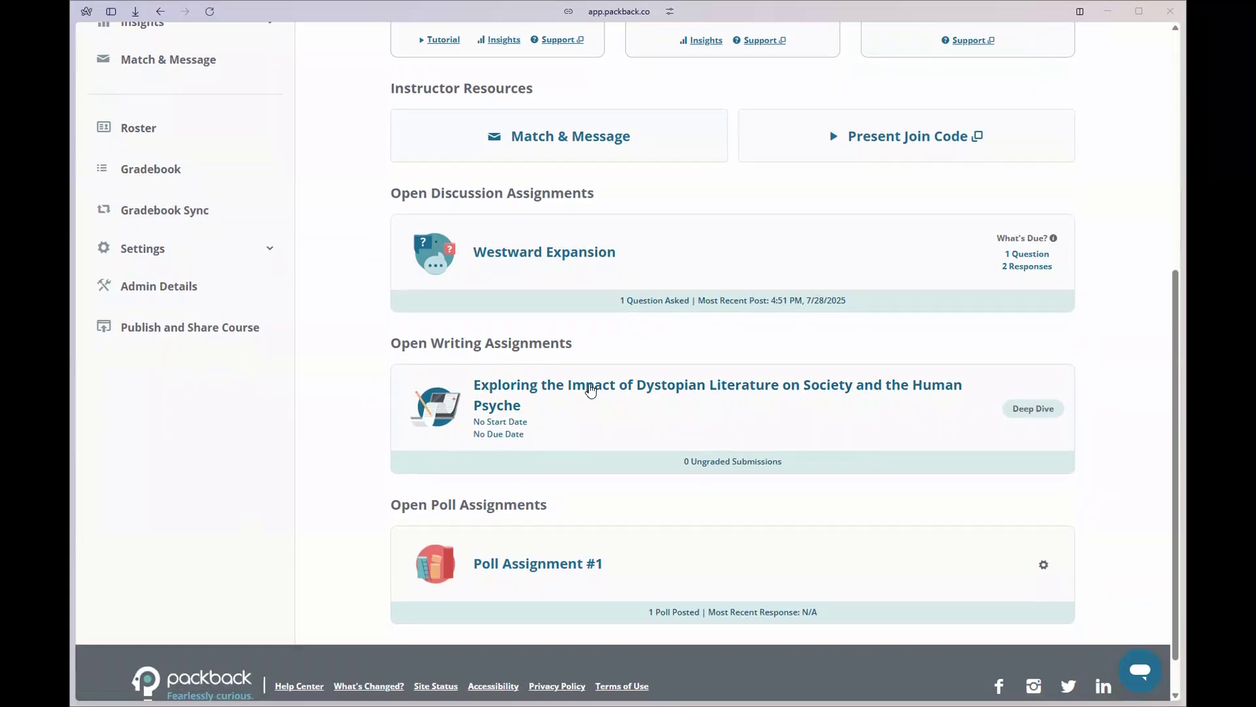
pyautogui.click(588, 391)
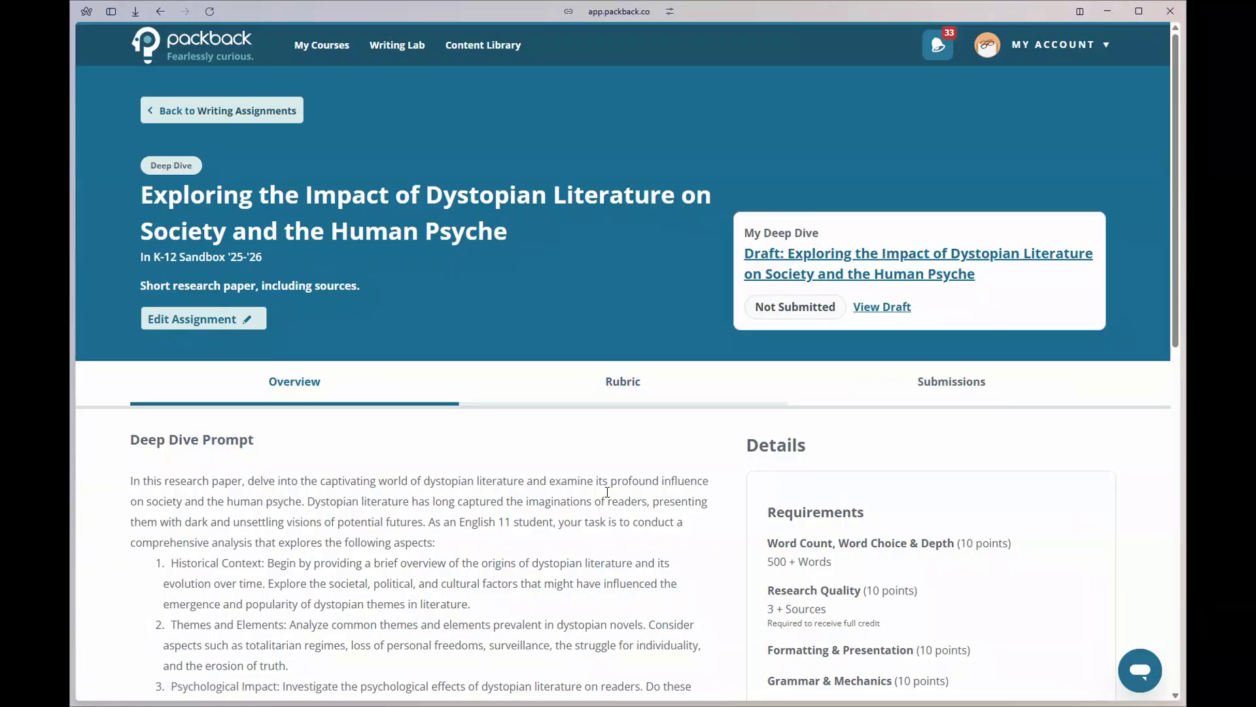
# Read through the Deep Dive prompt, requirements, questions to answer and recommended resources in the assignment overview.
pyautogui.scroll(-3, 608, 492)
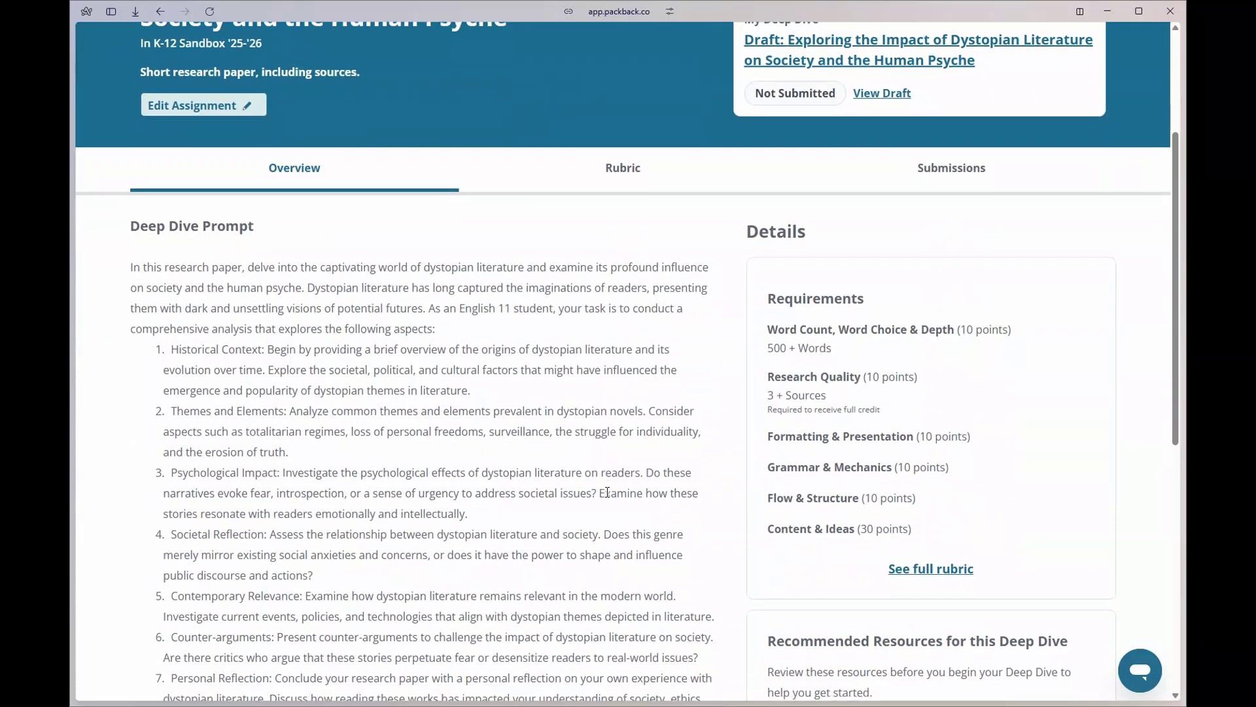
pyautogui.scroll(-8, 607, 492)
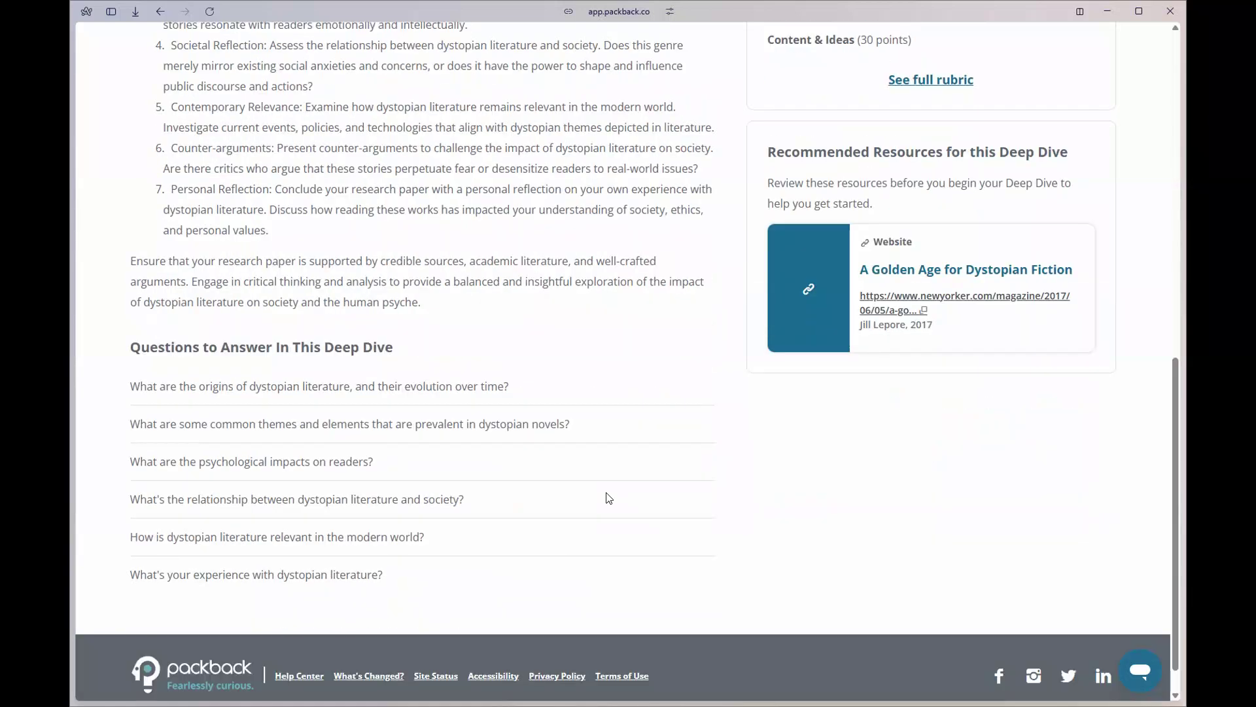
pyautogui.scroll(-1, 608, 498)
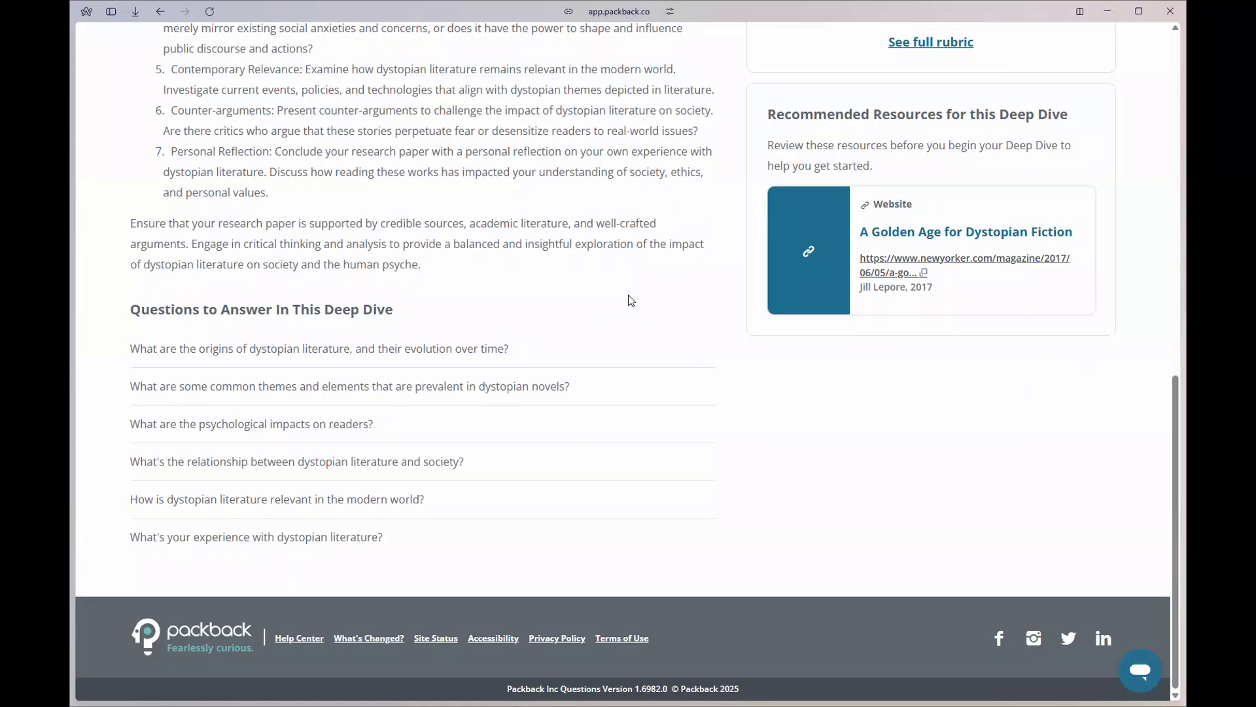
pyautogui.scroll(1, 632, 300)
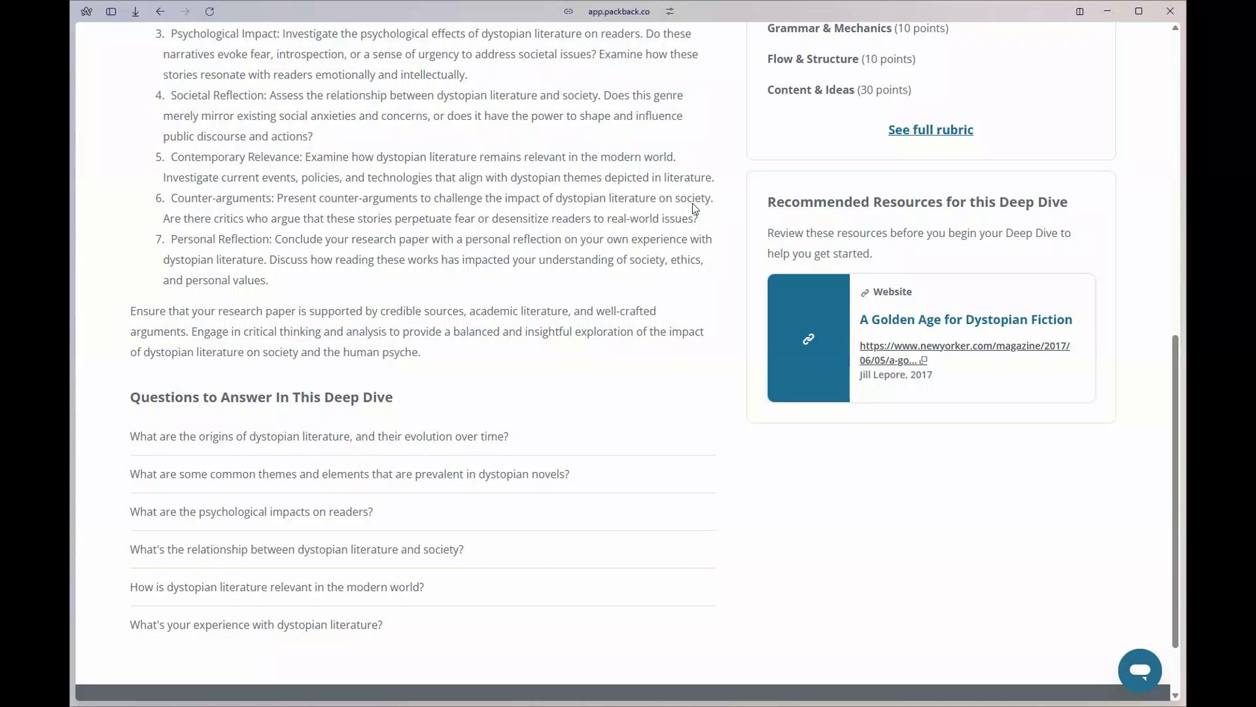
pyautogui.scroll(5, 689, 240)
# View the assignment's rubric and examine the performance levels for Content & Ideas.
pyautogui.click(628, 175)
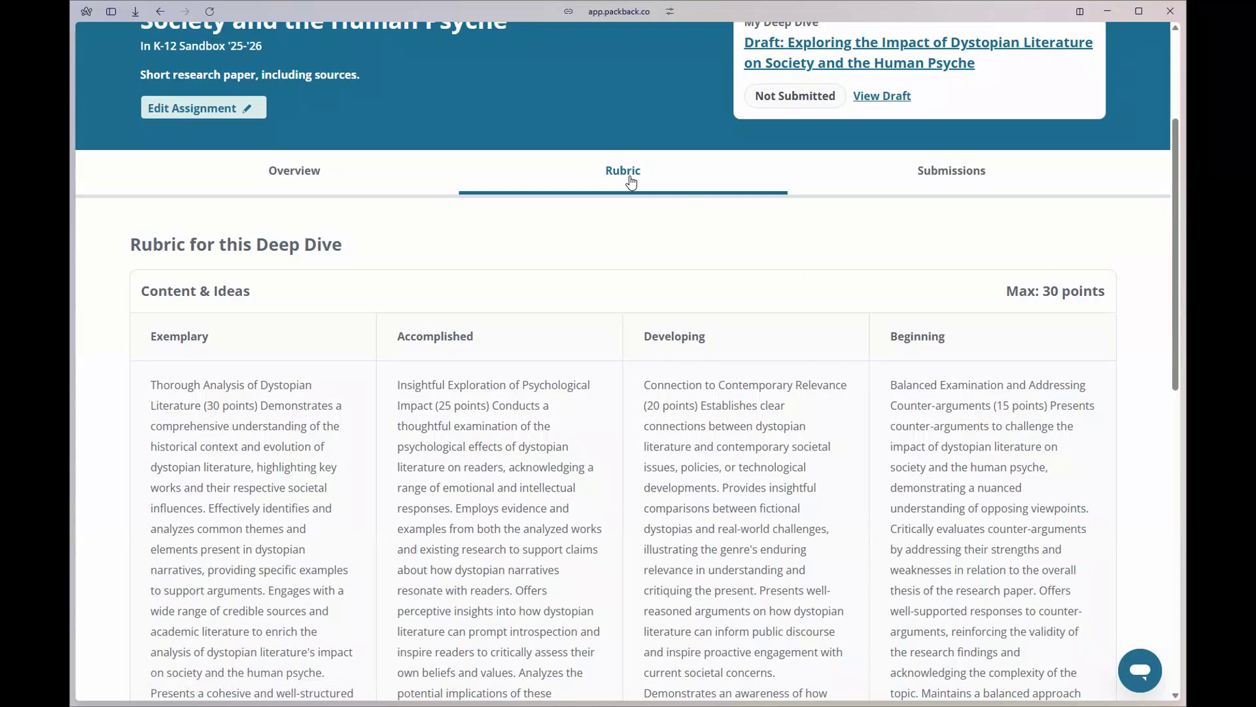
pyautogui.scroll(-1, 692, 387)
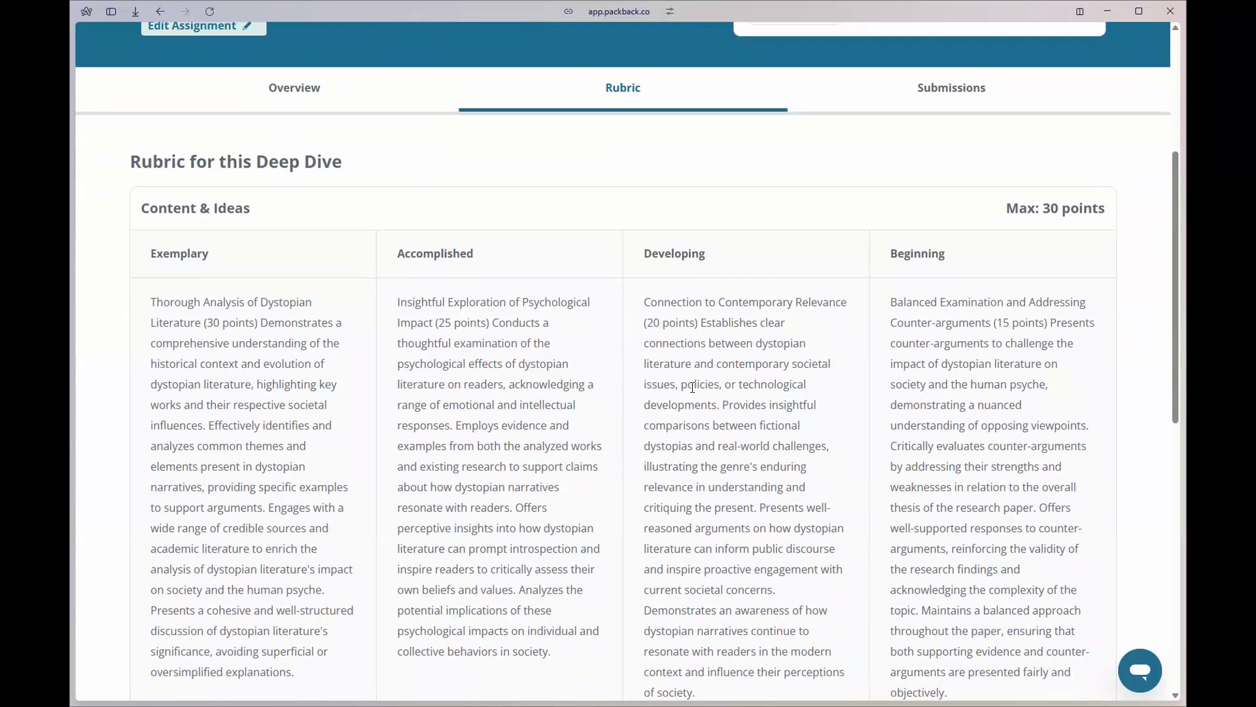
pyautogui.scroll(1, 692, 386)
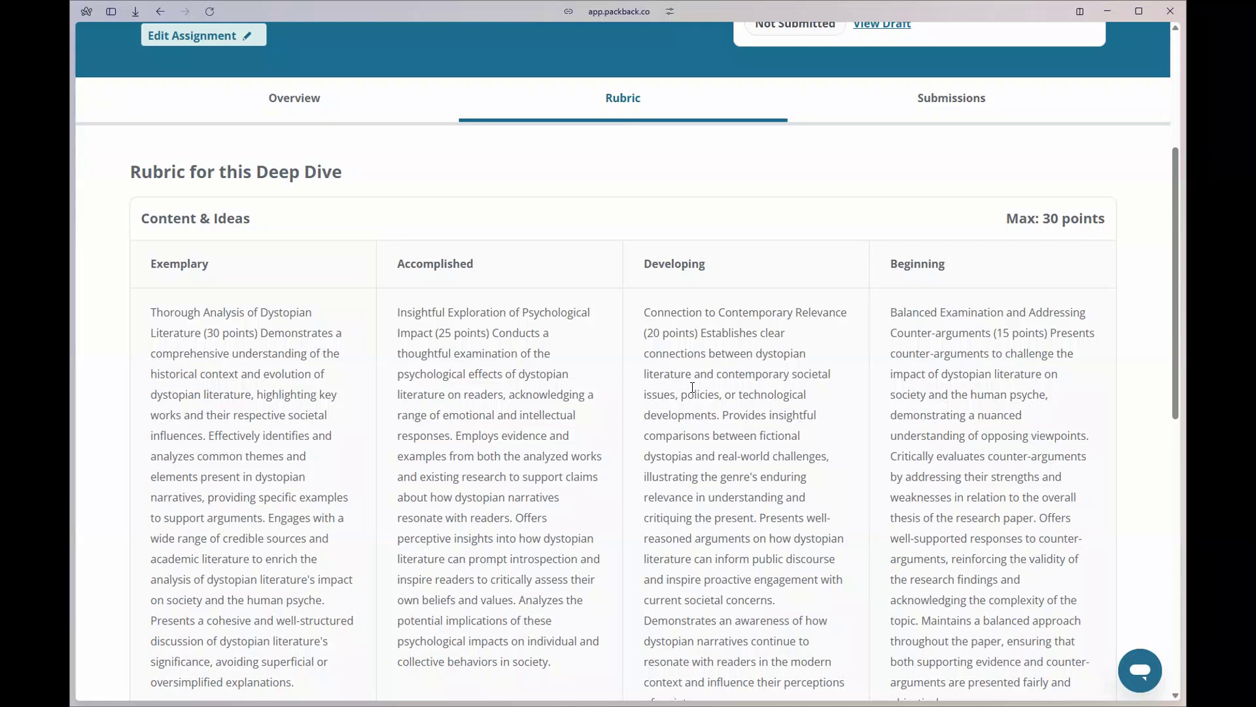
pyautogui.scroll(1, 692, 387)
# Return to the assignment overview and open the Deep Dive draft in the writing editor.
pyautogui.click(311, 177)
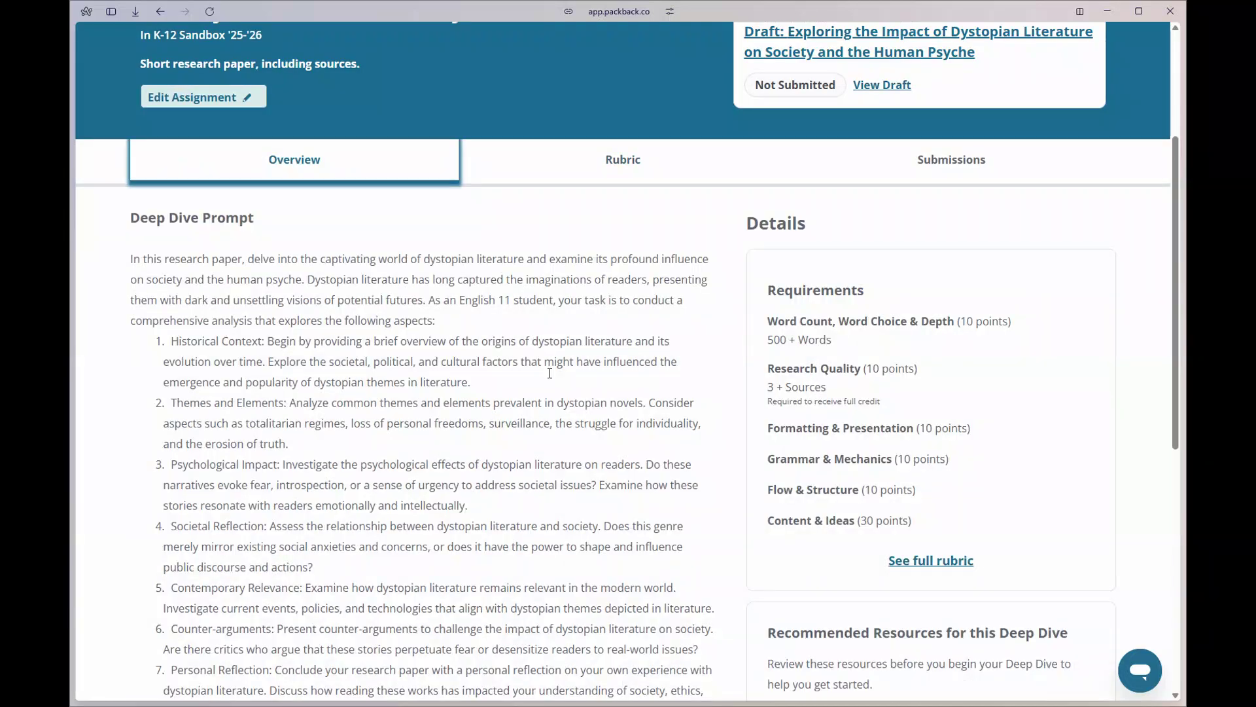
pyautogui.scroll(3, 549, 373)
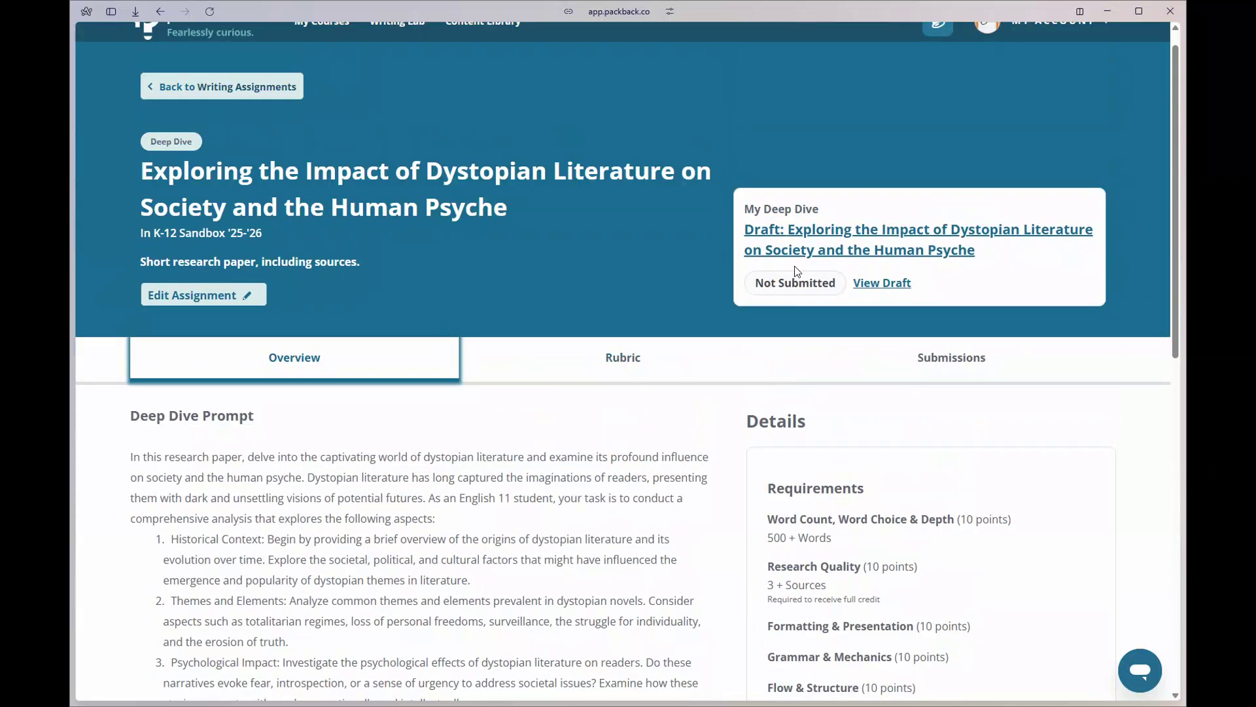
pyautogui.click(794, 254)
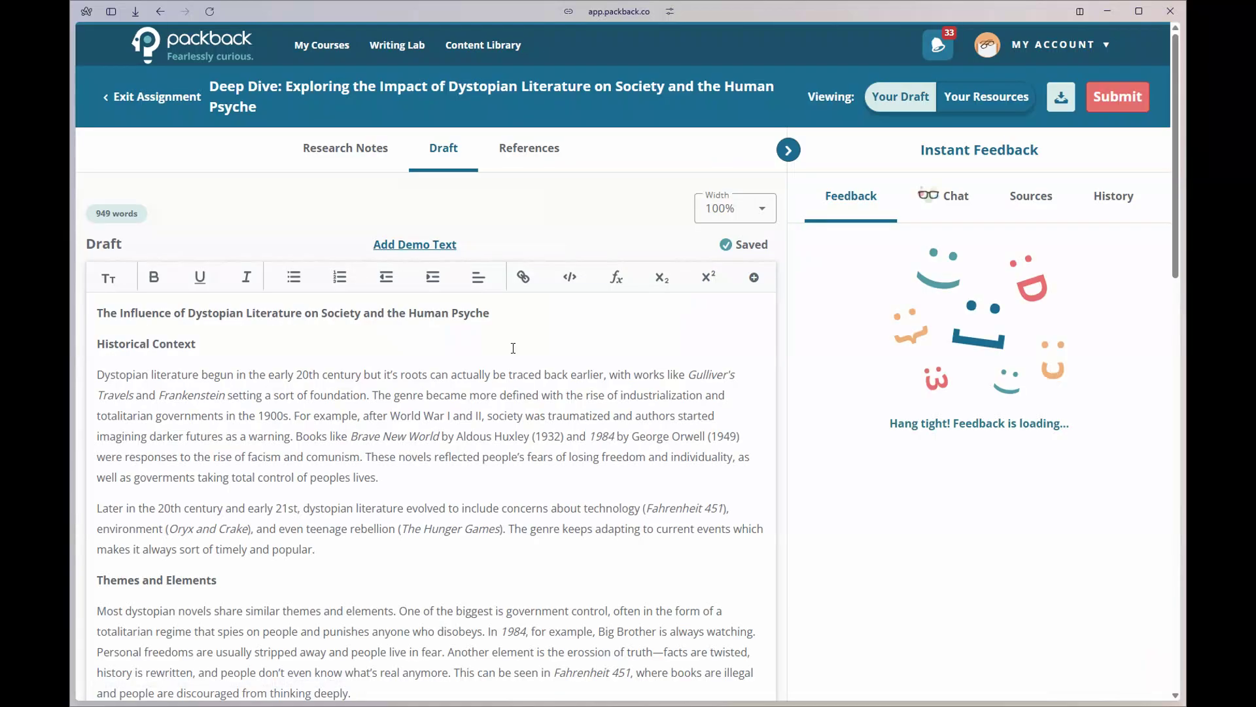
pyautogui.click(509, 431)
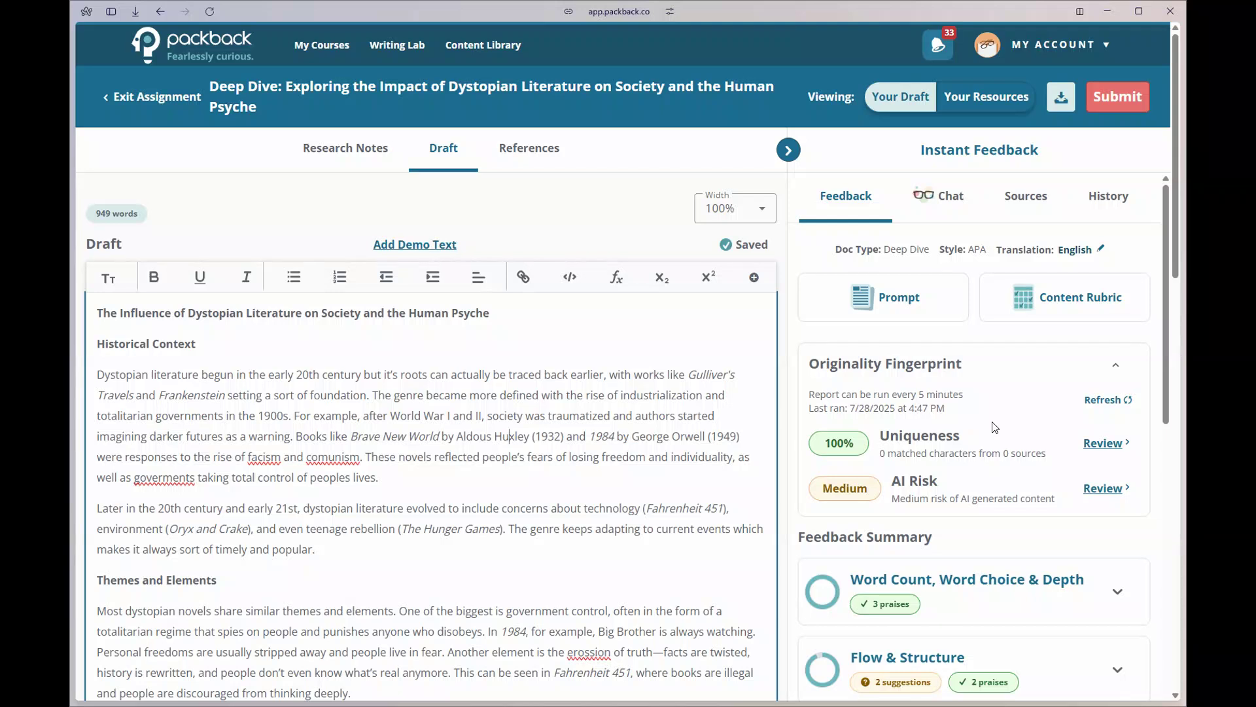
# Review the instant feedback categories, guiding questions and alerts for the draft.
pyautogui.scroll(-2, 994, 426)
pyautogui.scroll(-4, 995, 426)
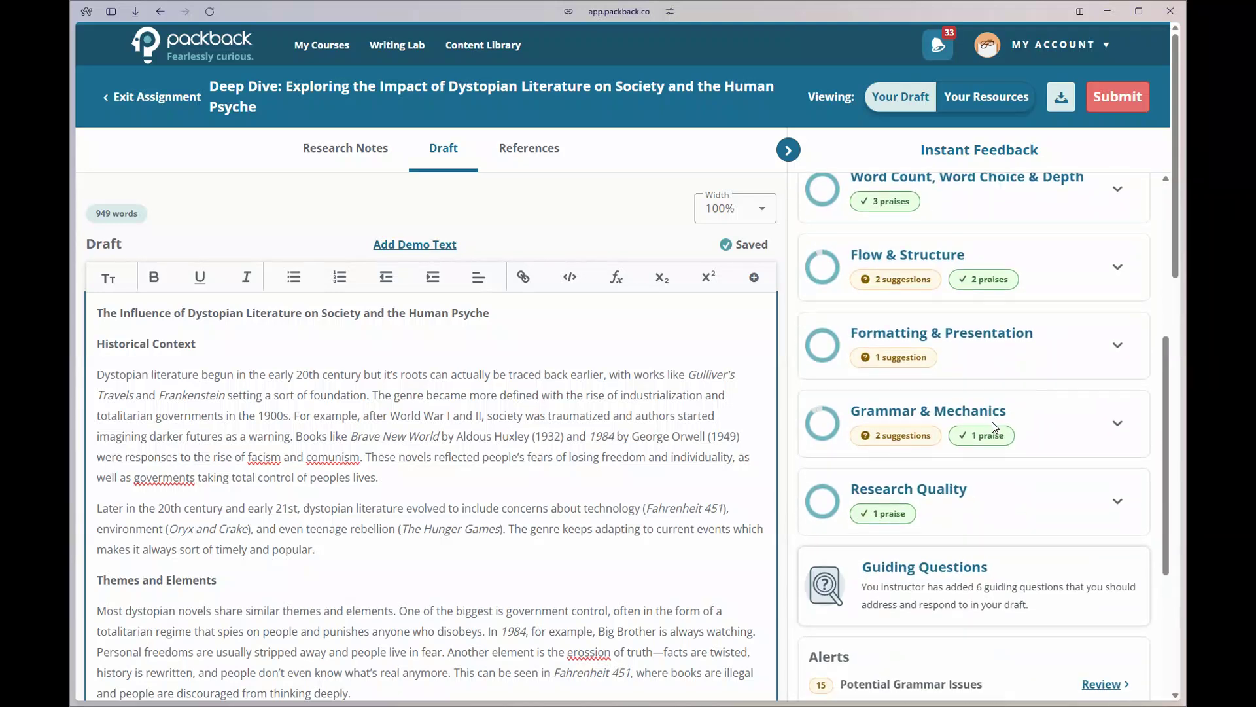
pyautogui.scroll(-1, 975, 308)
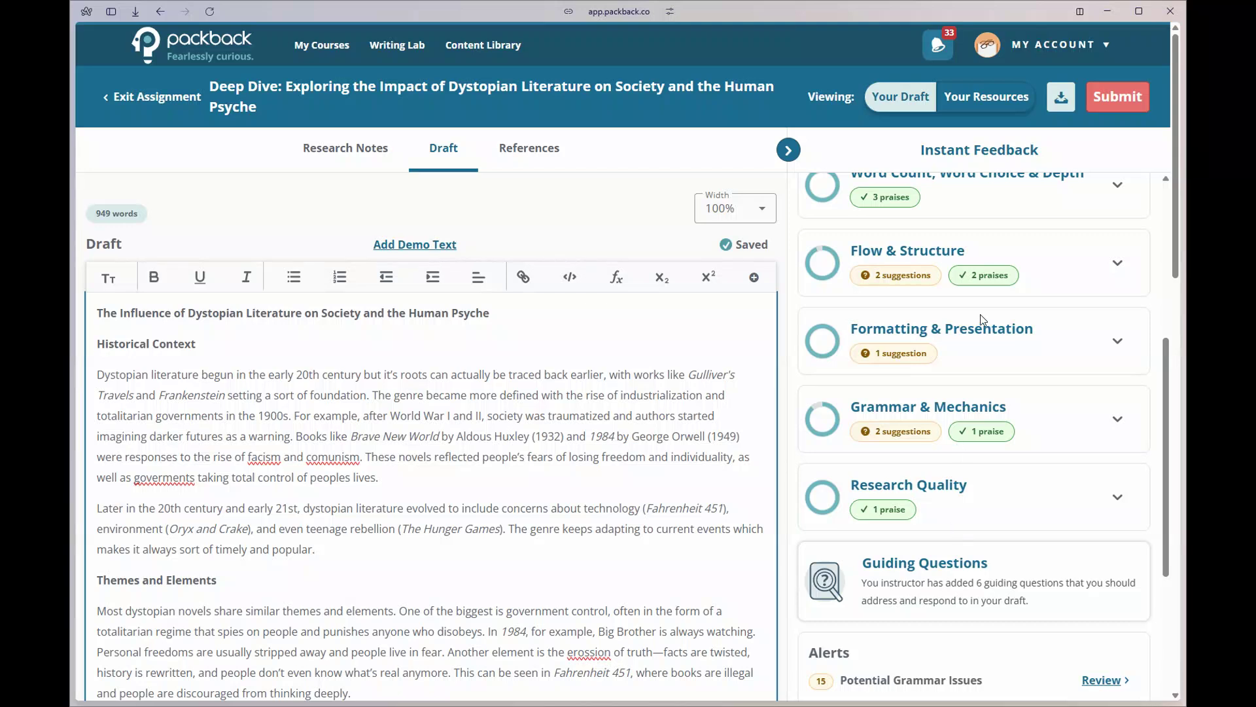
pyautogui.scroll(-1, 1073, 327)
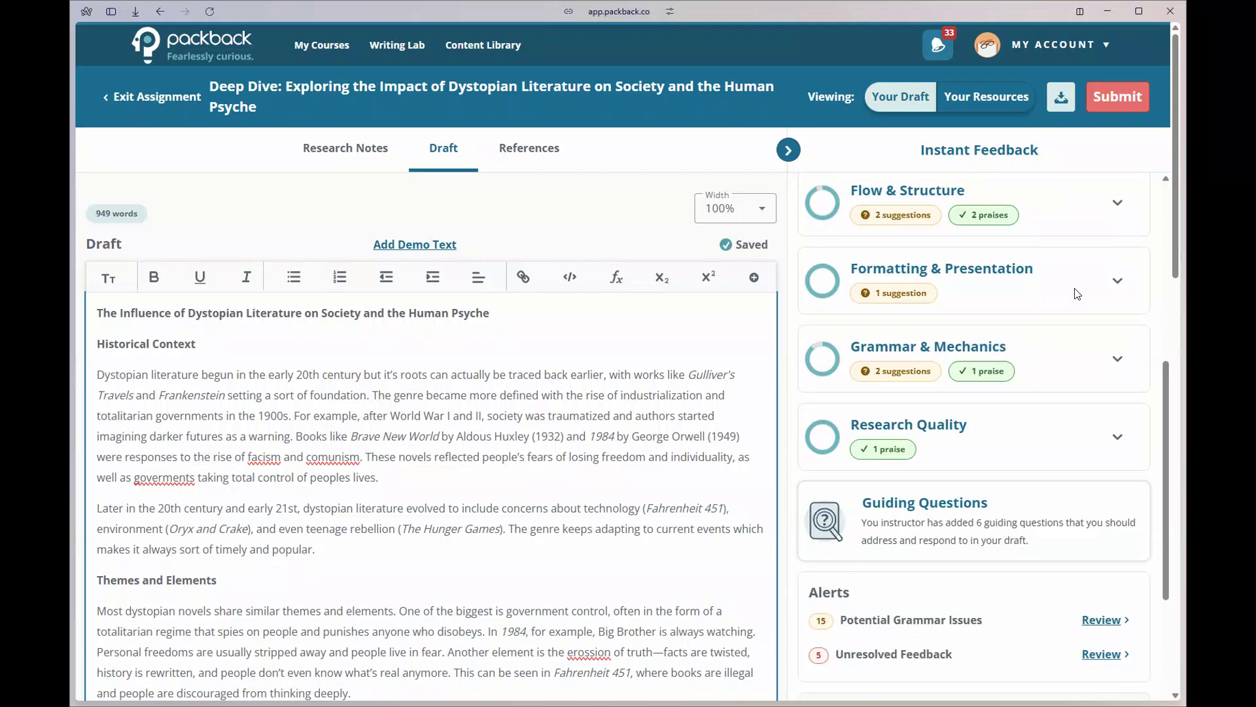
pyautogui.scroll(1, 1121, 225)
# Expand the Flow & Structure feedback, examine the short-paragraph highlights throughout the draft, and return to the feedback summary.
pyautogui.click(1120, 234)
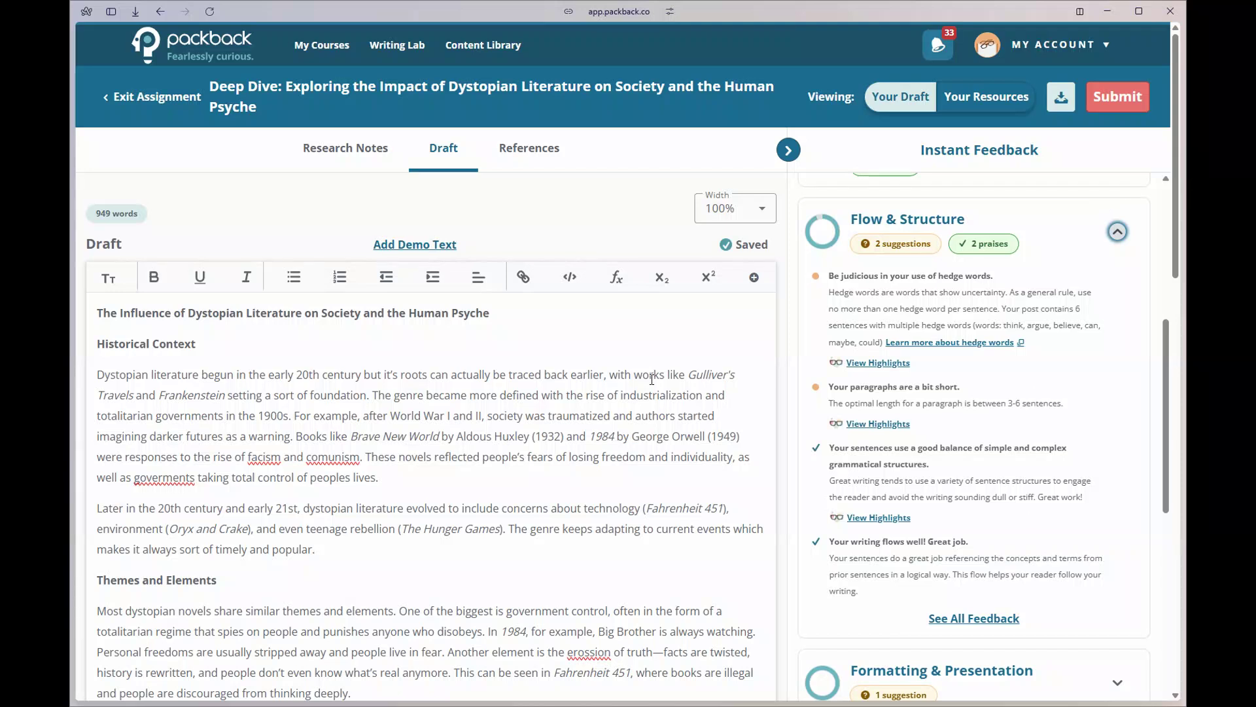
pyautogui.scroll(-2, 651, 378)
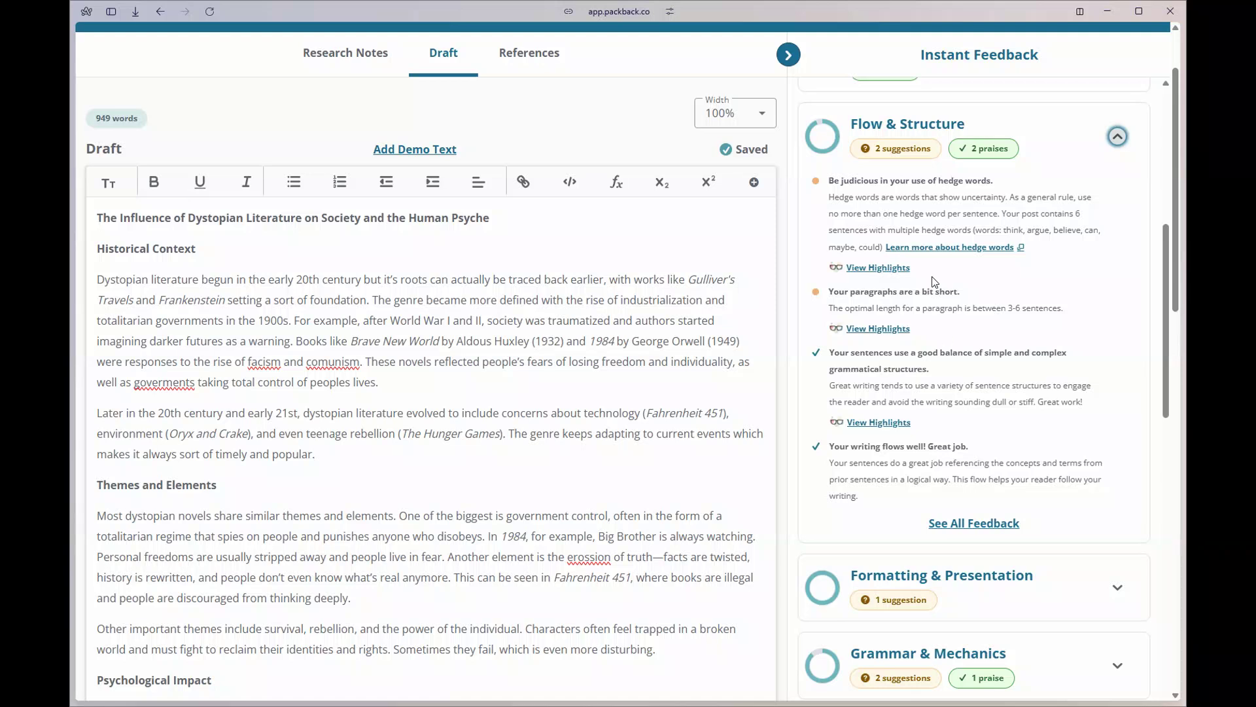
pyautogui.click(871, 332)
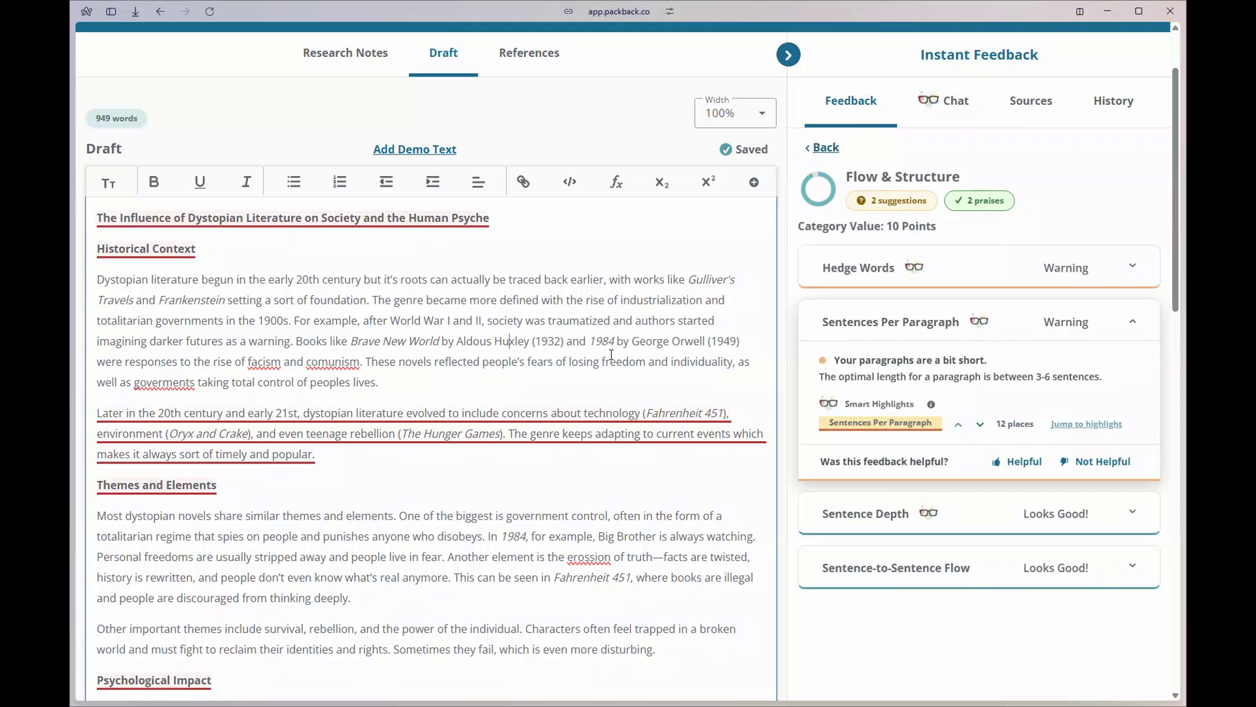
pyautogui.scroll(-3, 611, 354)
pyautogui.scroll(-10, 611, 354)
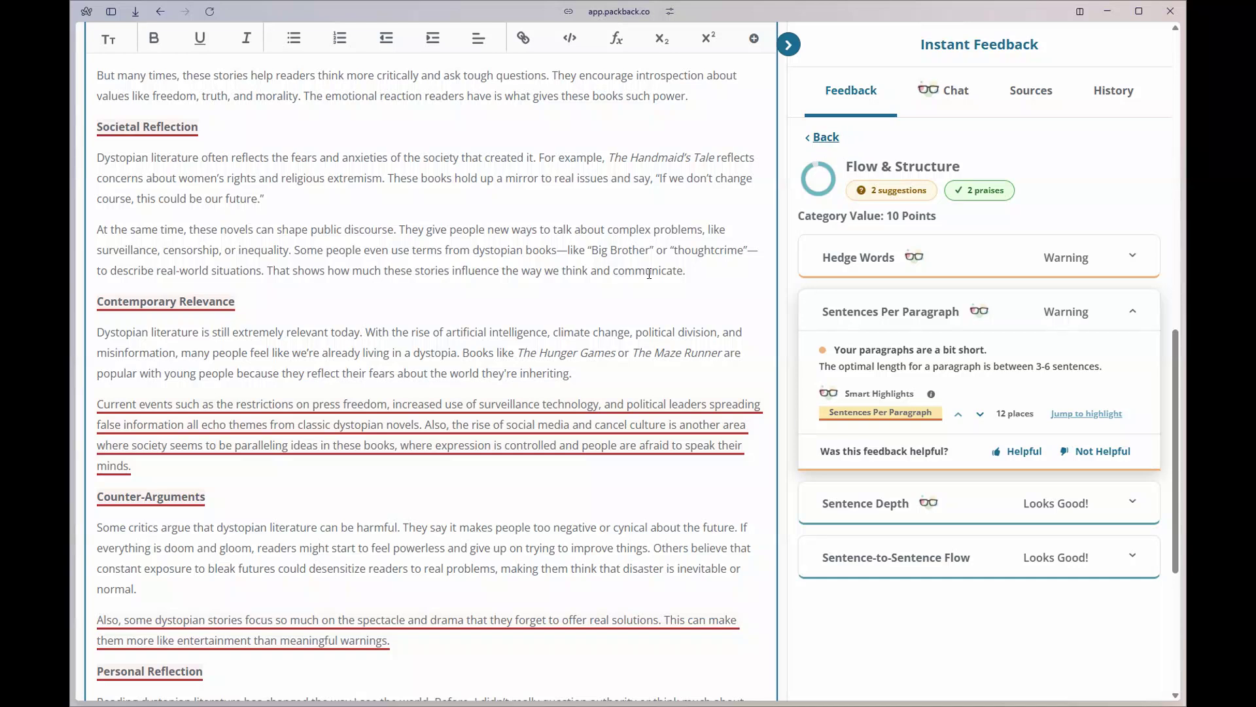
pyautogui.click(818, 138)
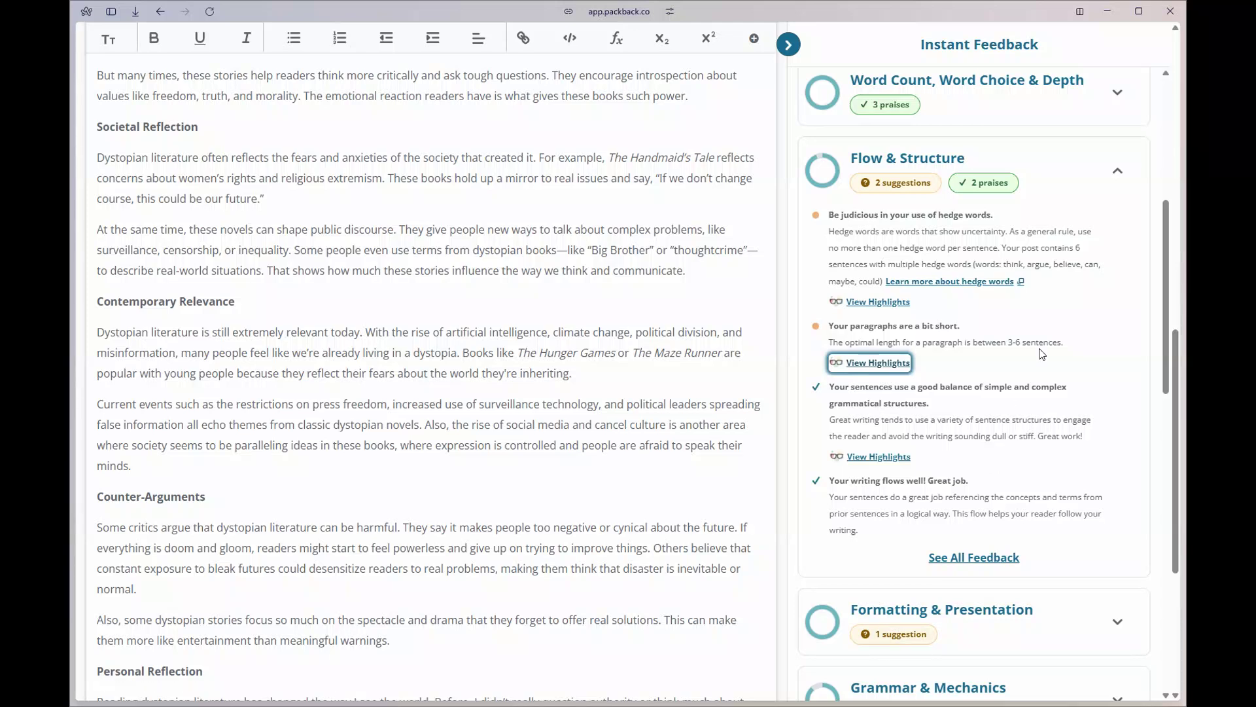
# Check the draft for highlighted possible answers to the guiding question "What are the psychological impacts on readers?" and return to the feedback summary.
pyautogui.scroll(-5, 1042, 354)
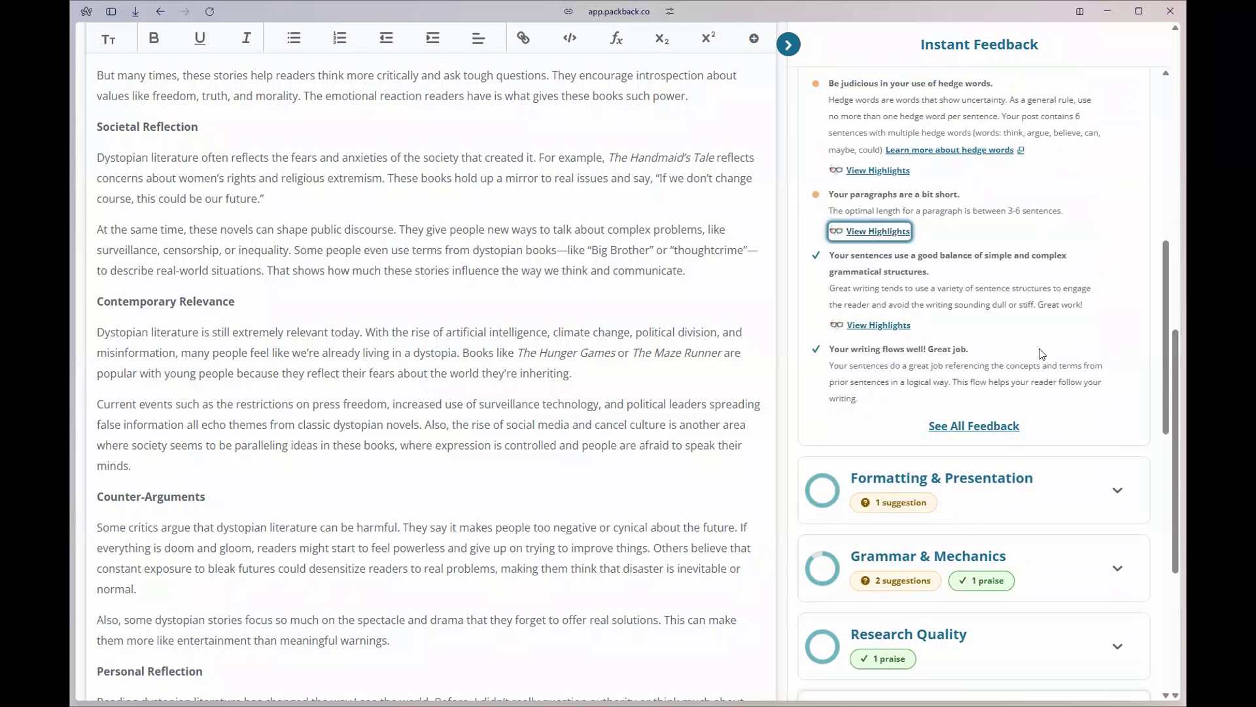
pyautogui.scroll(-4, 1041, 354)
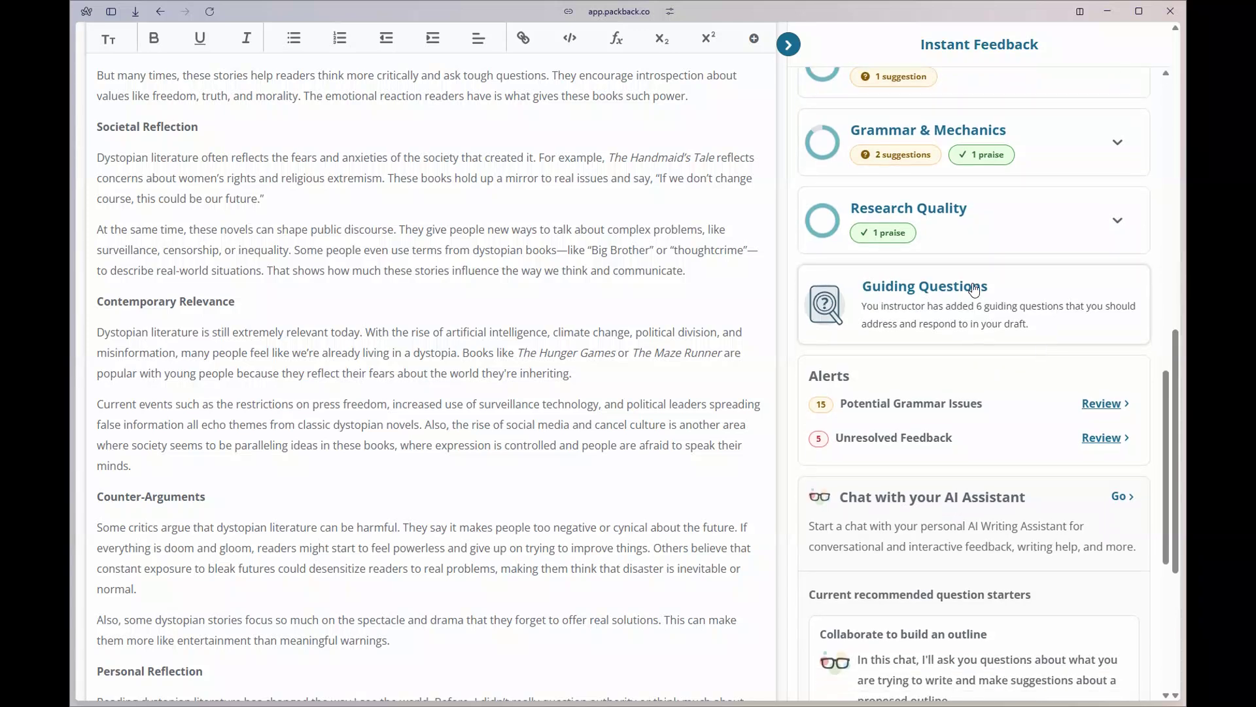
pyautogui.click(901, 286)
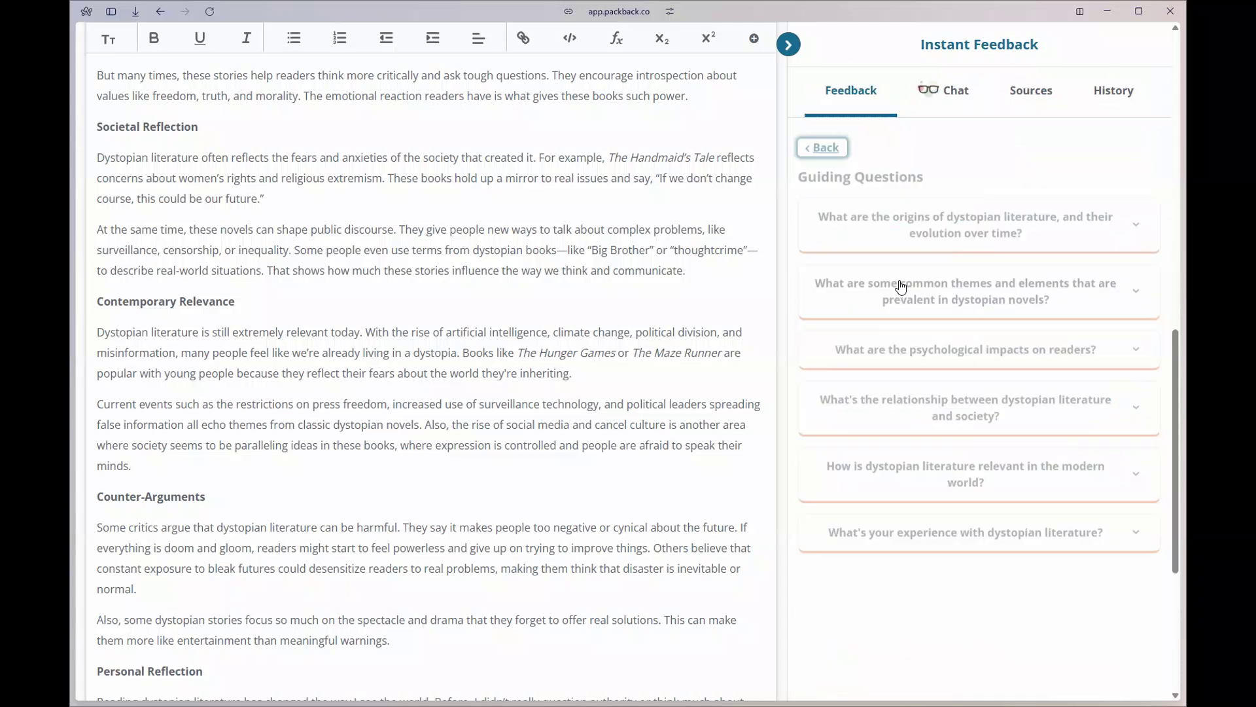
pyautogui.click(900, 350)
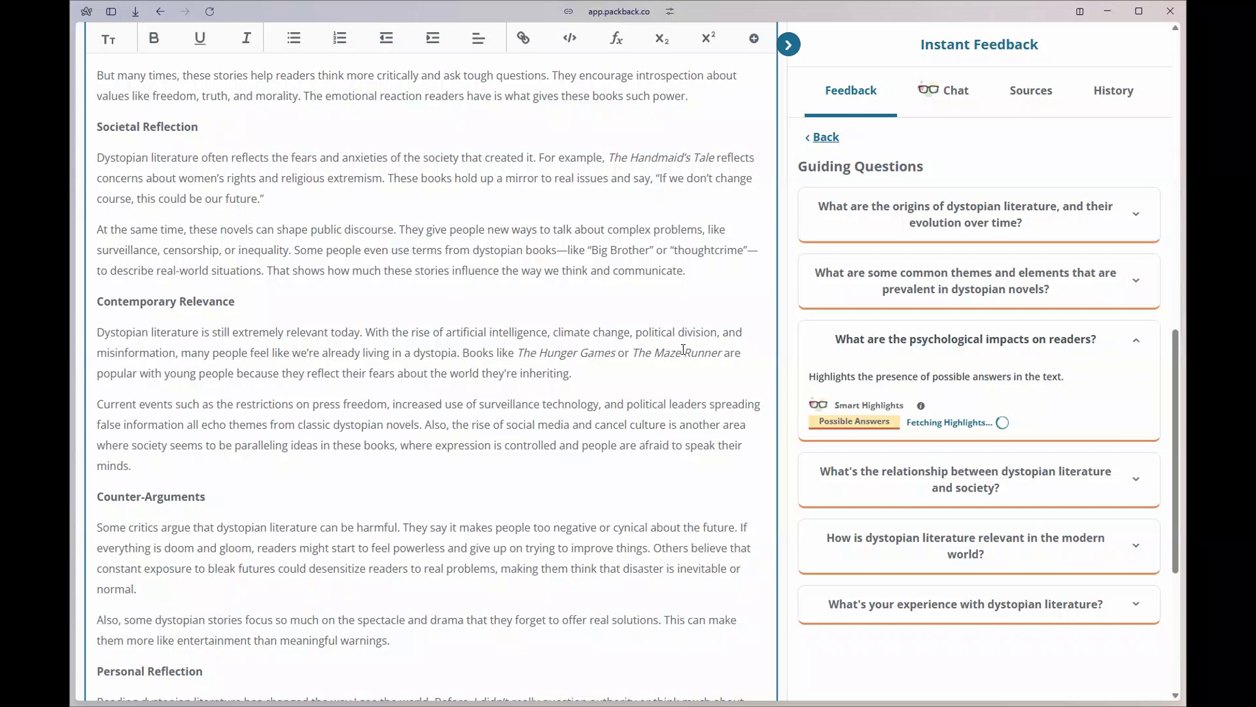
pyautogui.scroll(7, 683, 349)
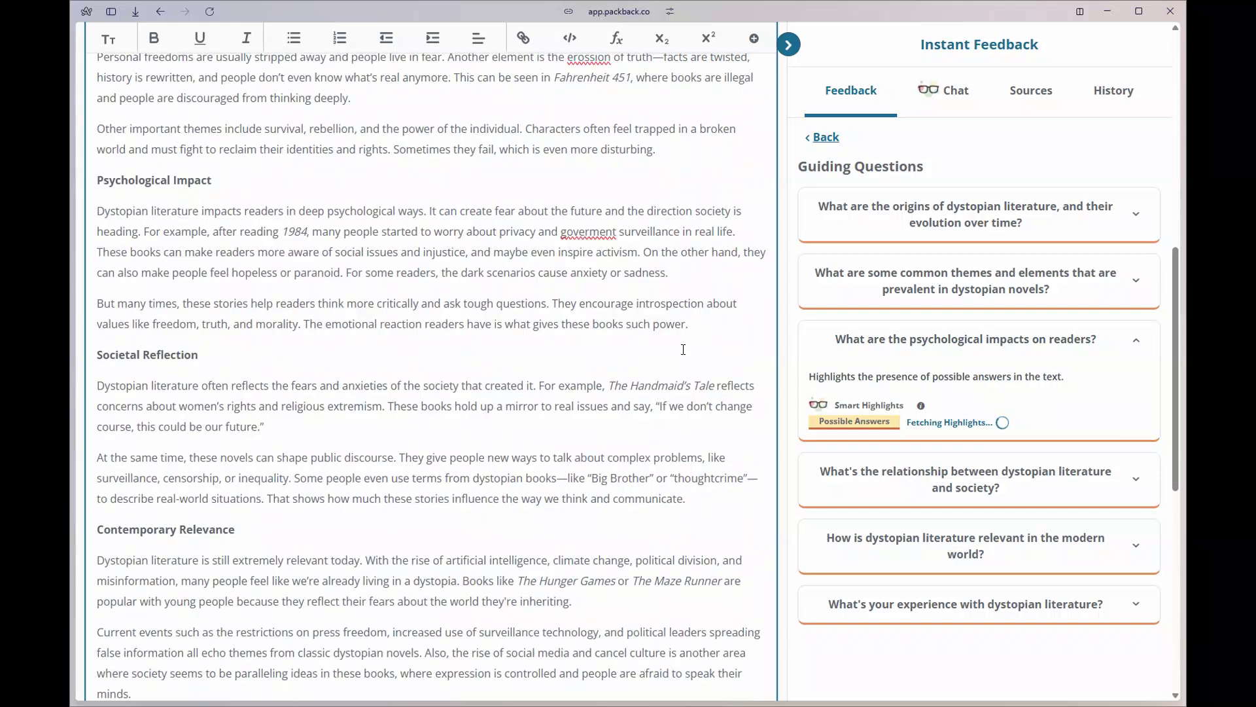
pyautogui.scroll(3, 683, 349)
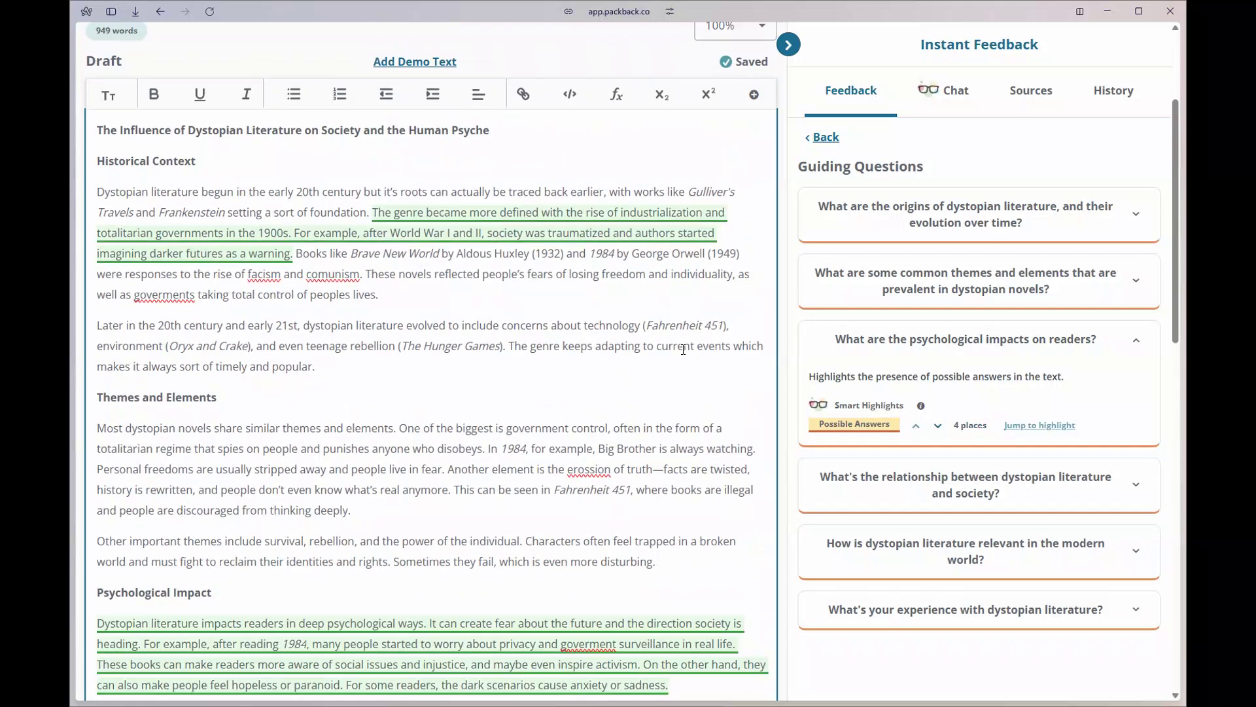
pyautogui.scroll(-2, 683, 350)
pyautogui.scroll(-3, 683, 349)
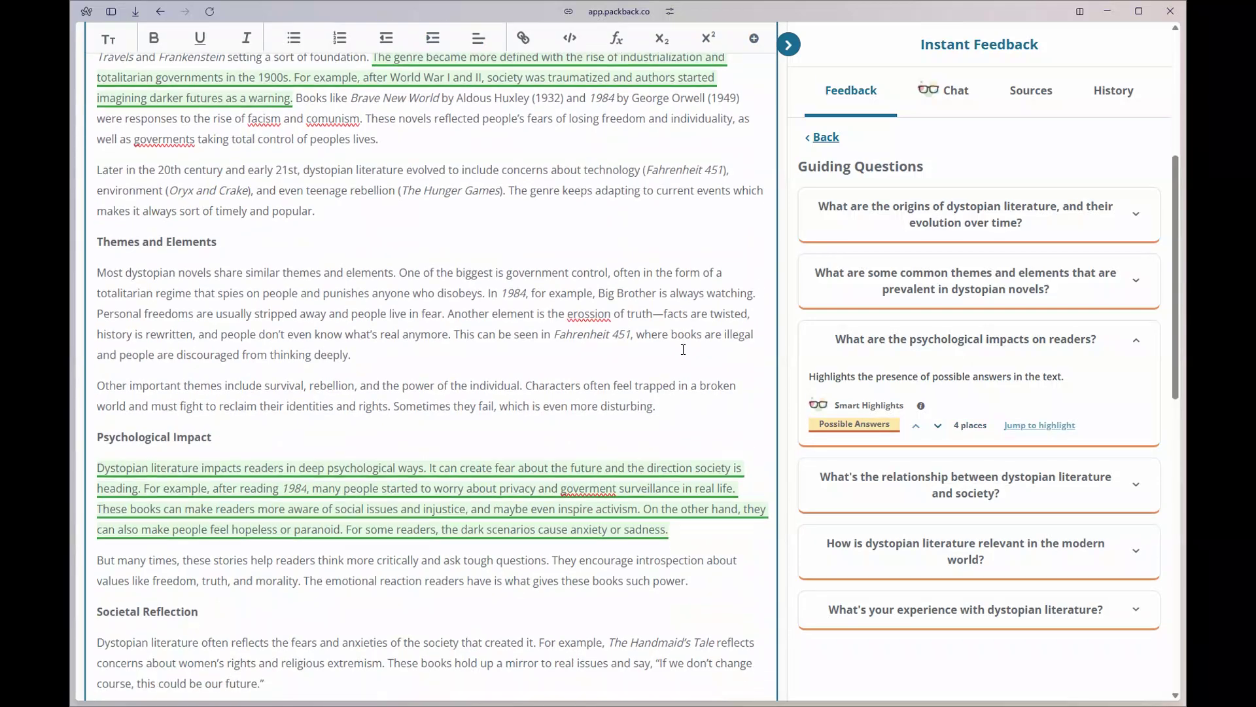
pyautogui.scroll(-1, 683, 349)
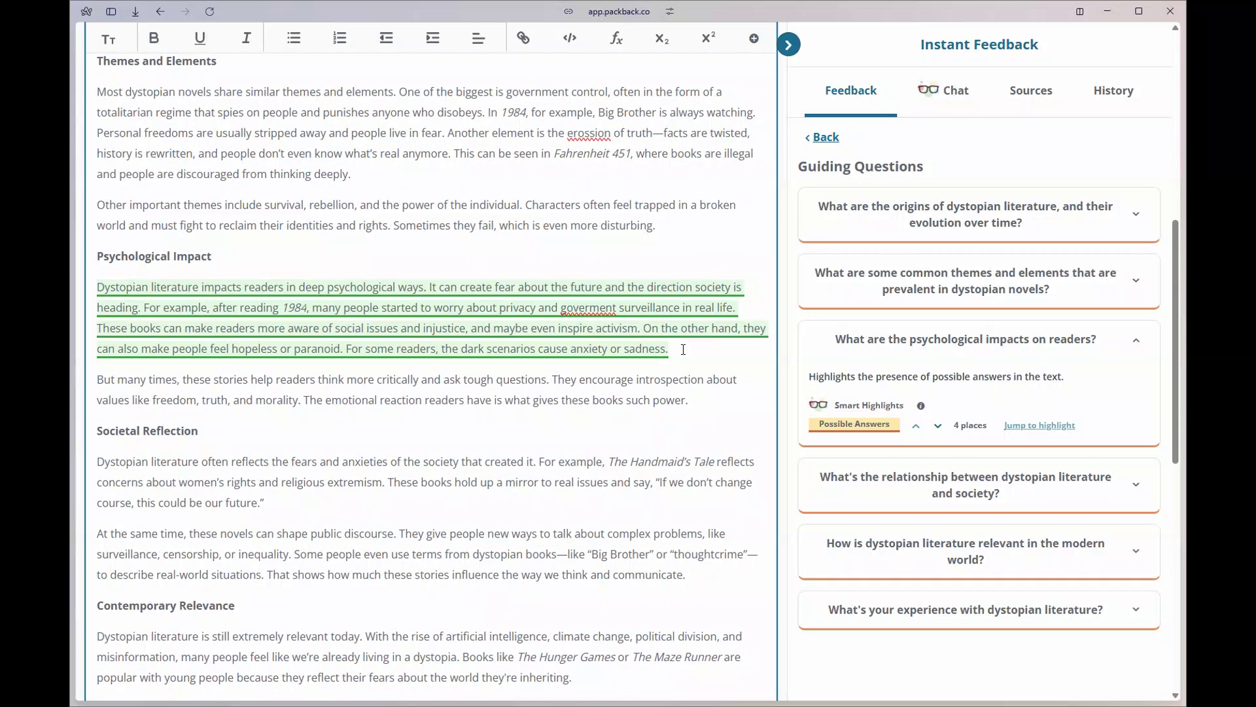
pyautogui.click(823, 137)
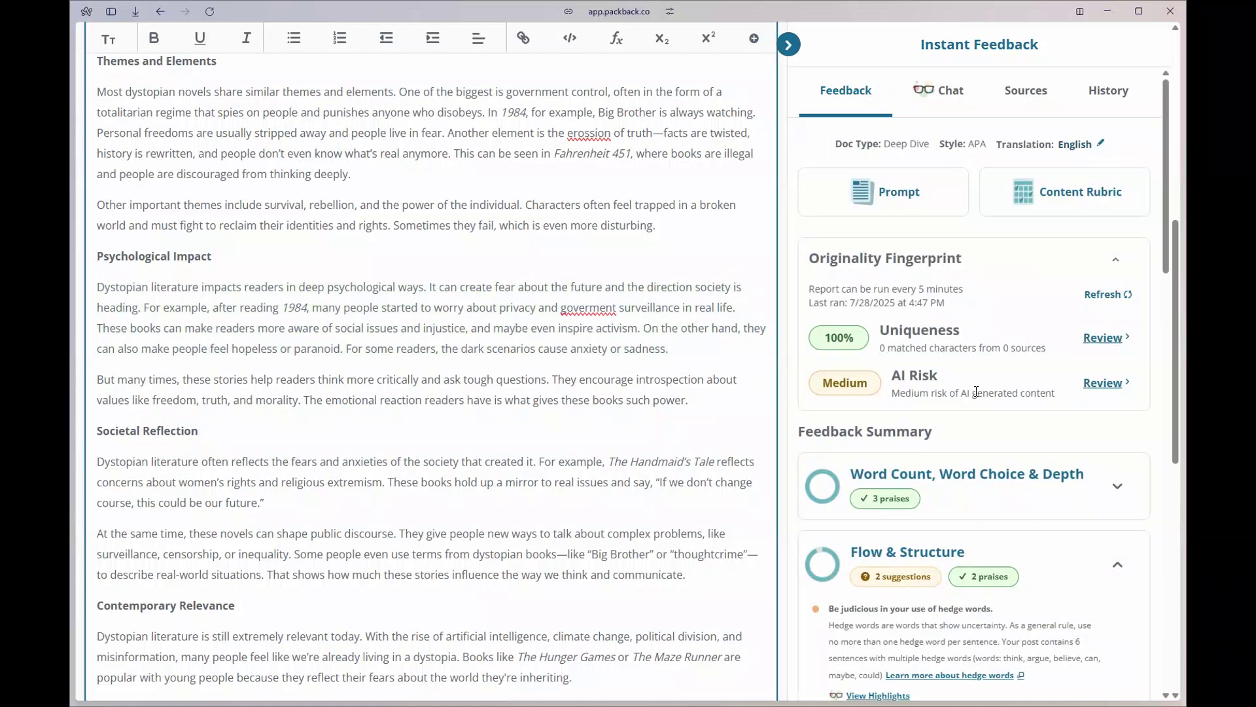
# Collapse the Flow & Structure feedback and review the draft's Originality Fingerprint results.
pyautogui.scroll(-2, 976, 391)
pyautogui.click(1118, 445)
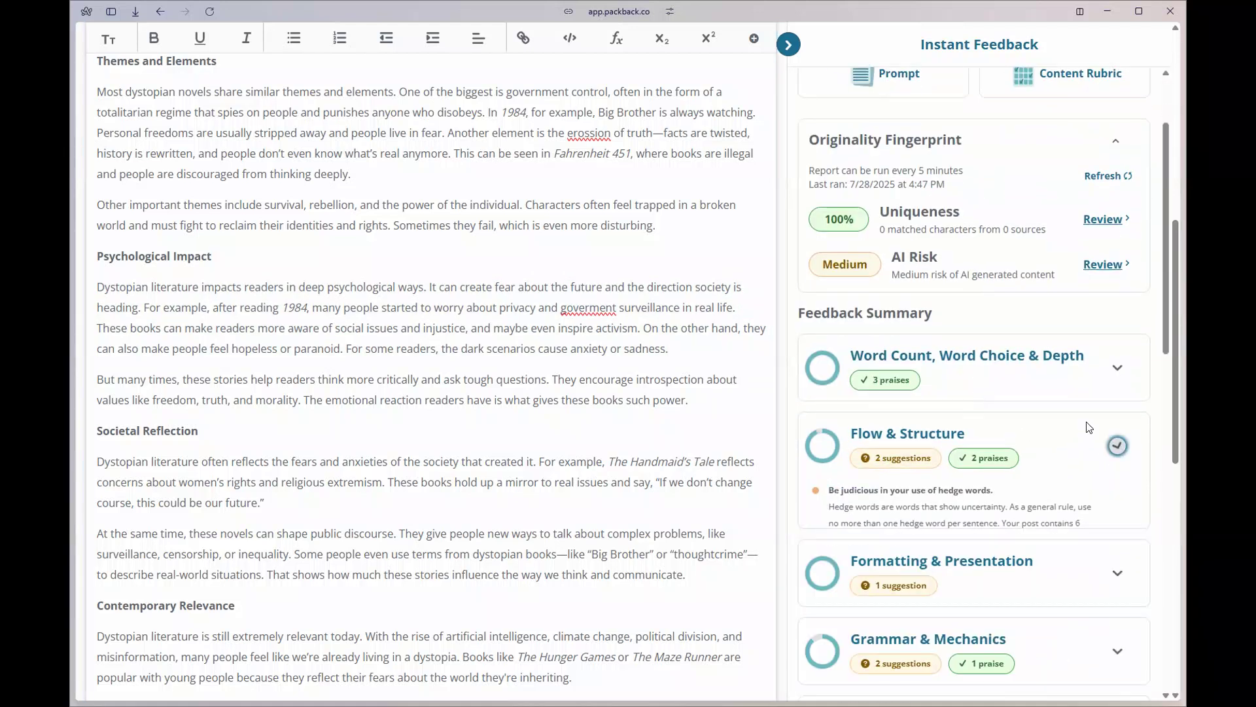
pyautogui.scroll(2, 981, 327)
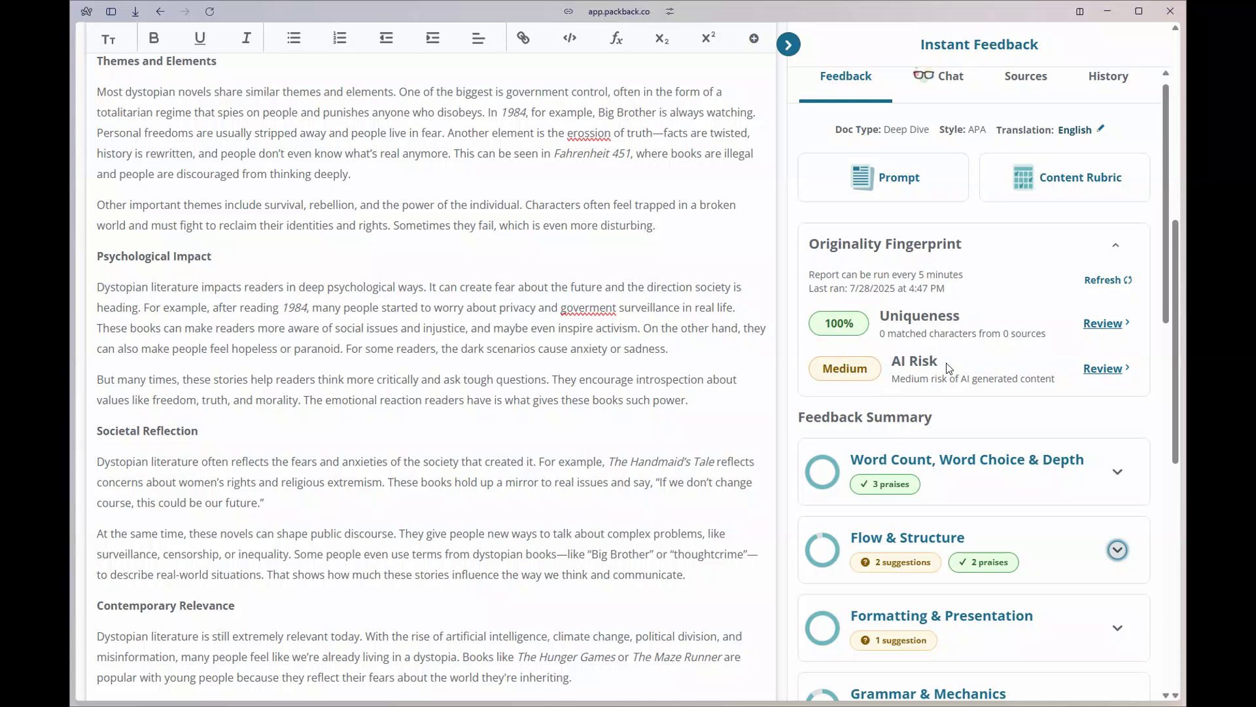
pyautogui.scroll(1, 949, 368)
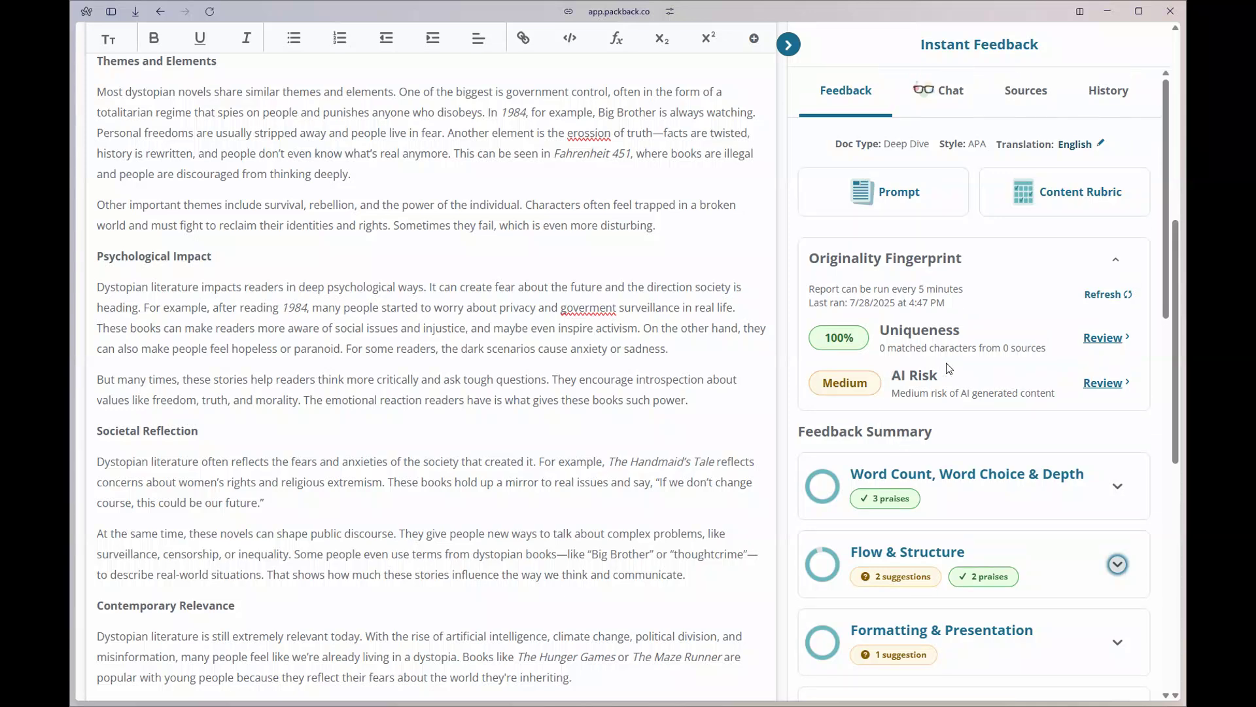
# Open the Research Notes and view the source types available for the Orwell 1984 citation without adding a source.
pyautogui.scroll(8, 596, 256)
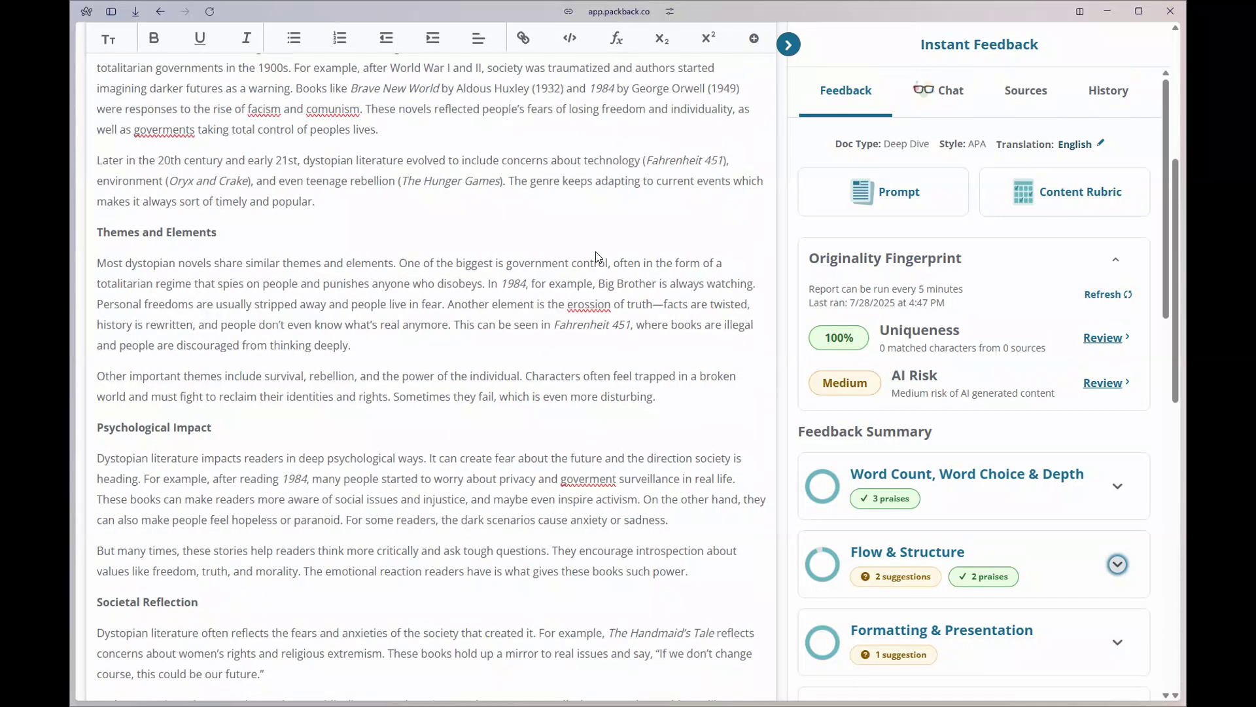
pyautogui.scroll(2, 366, 165)
pyautogui.click(366, 166)
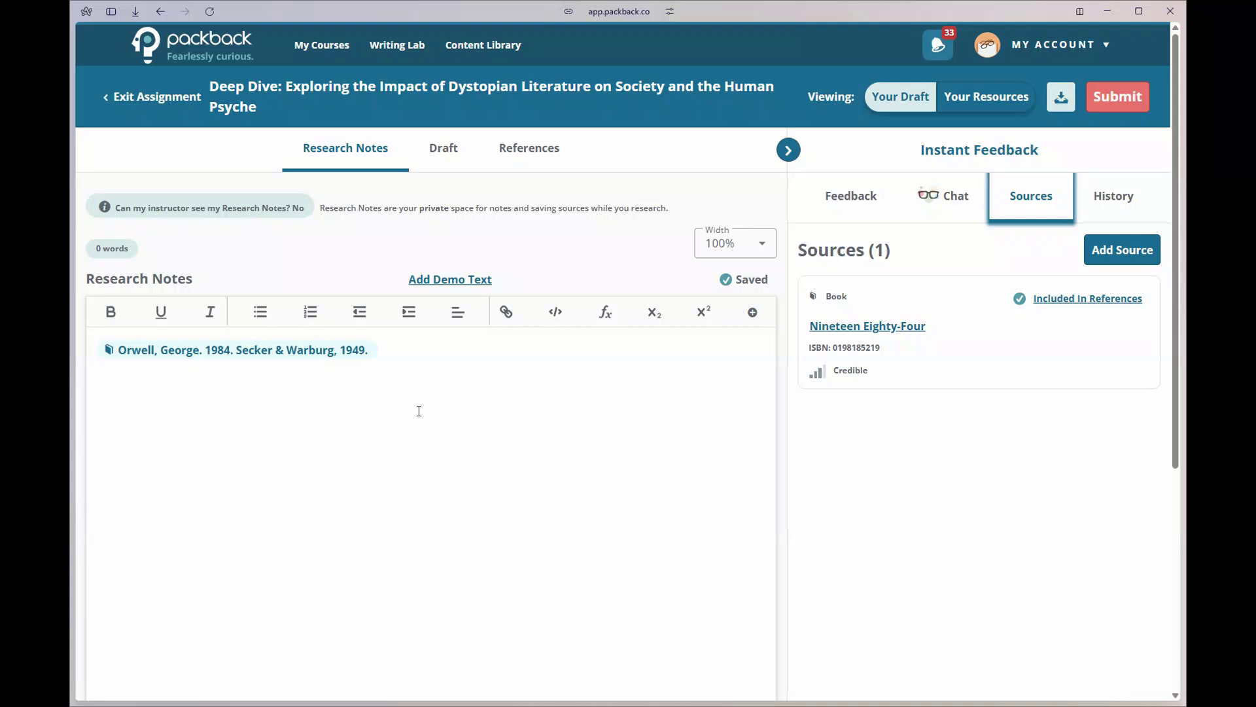
pyautogui.click(269, 353)
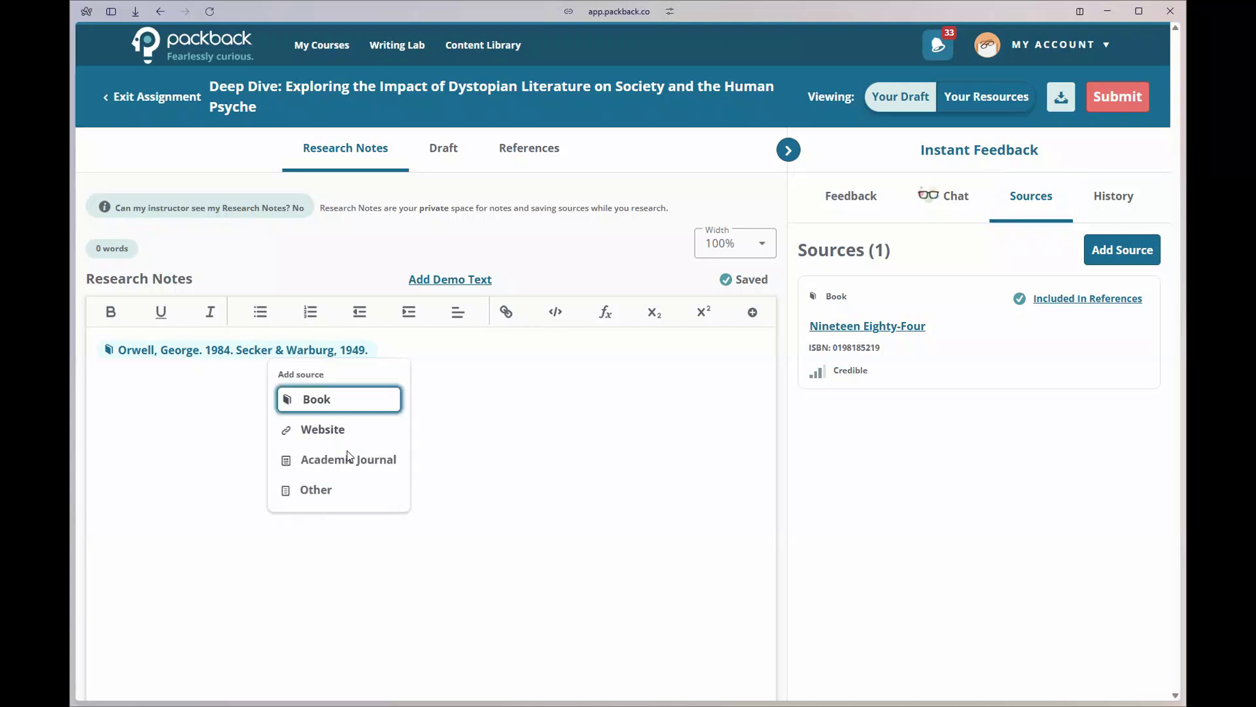
pyautogui.click(531, 457)
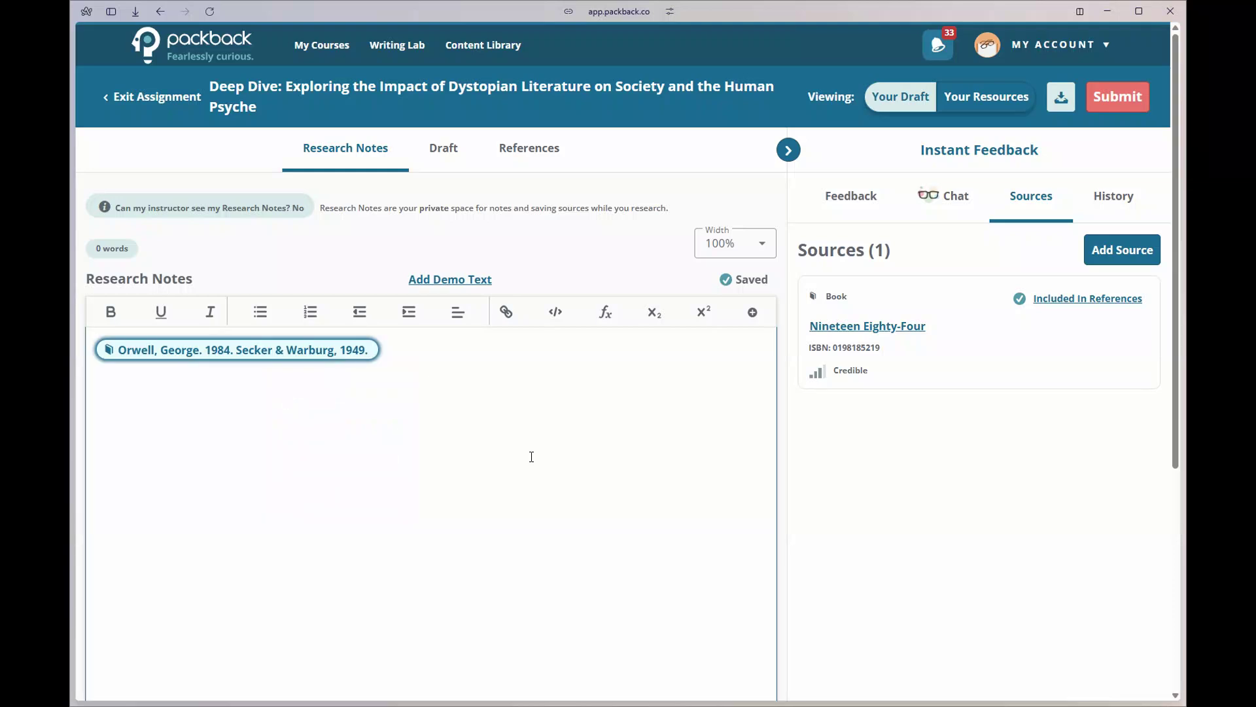
# Open the Nineteen Eighty-Four source details and review its Credibility Check, Citation Assistant and Citation Alerts.
pyautogui.click(1006, 367)
pyautogui.scroll(-2, 1006, 367)
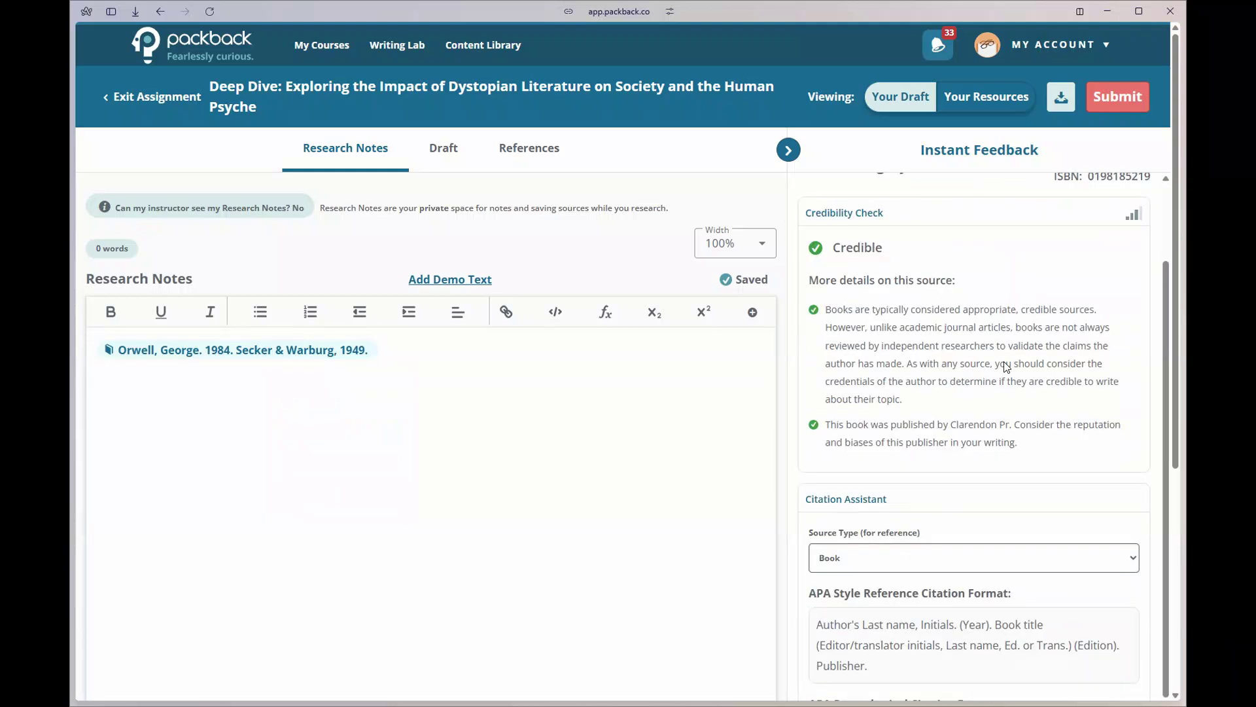
pyautogui.scroll(-1, 1005, 361)
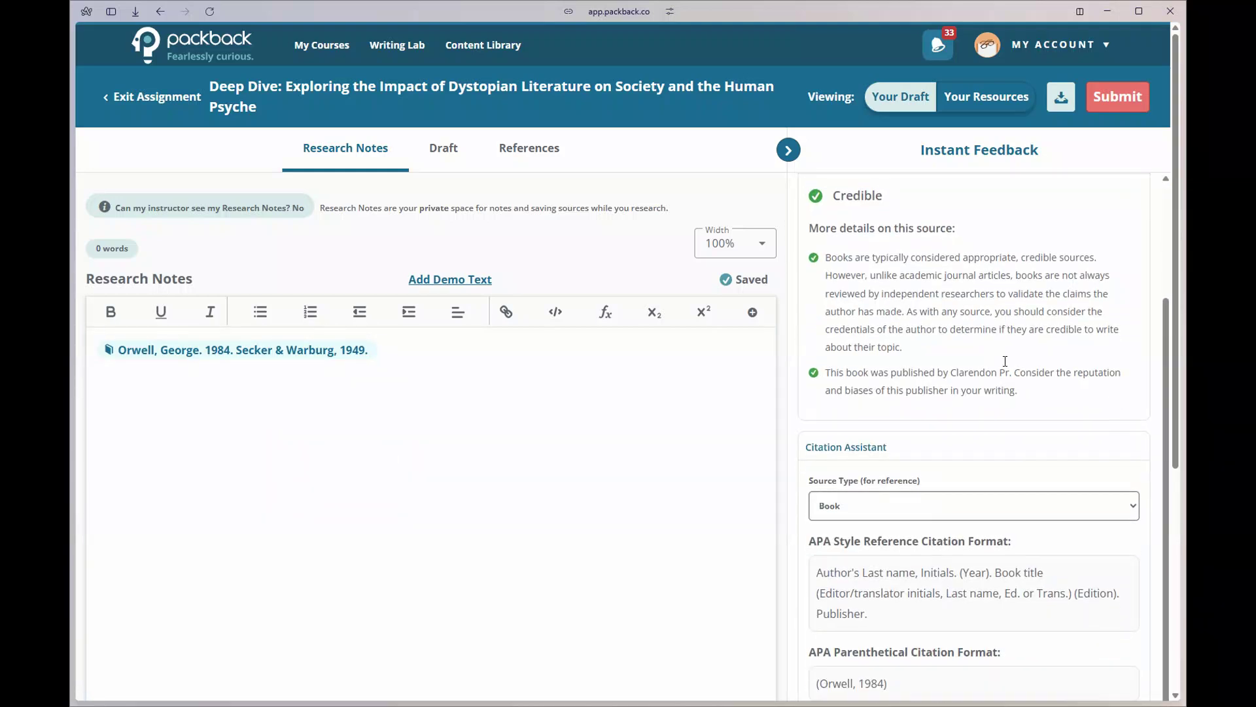
pyautogui.scroll(-5, 1005, 361)
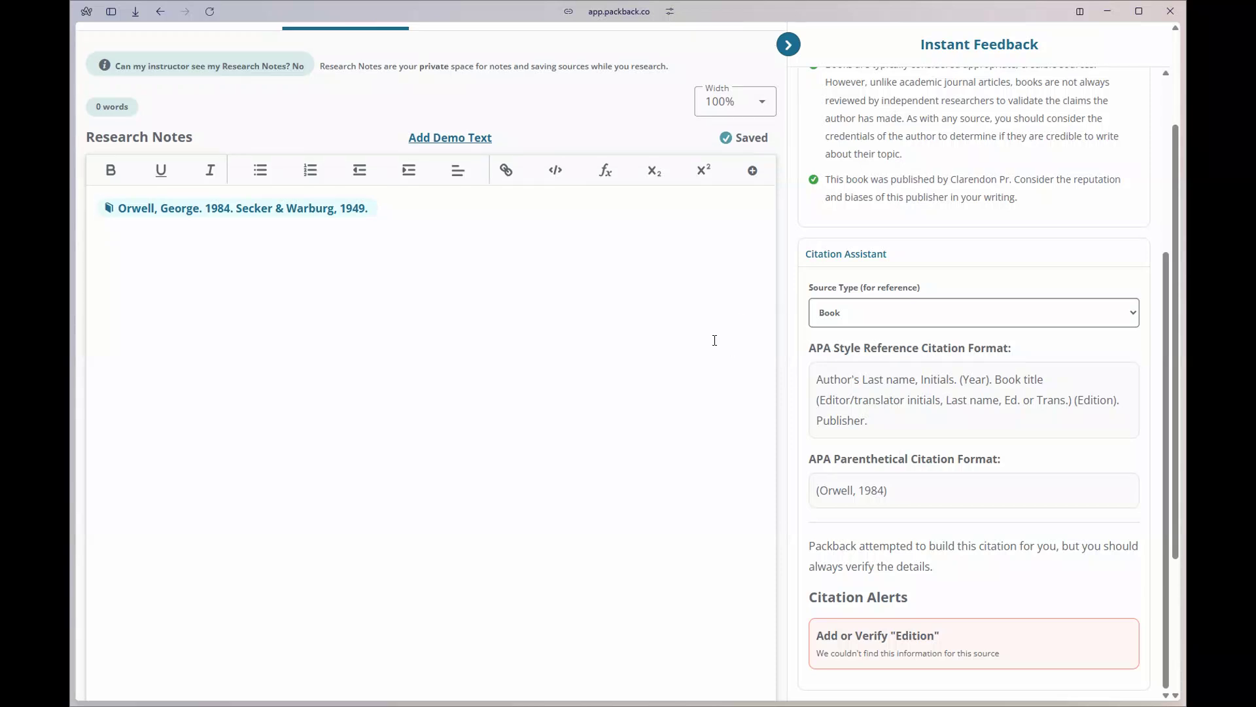
# View the assignment's References list with the Nineteen Eighty-Four entry, and return to the draft.
pyautogui.scroll(3, 714, 339)
pyautogui.click(533, 157)
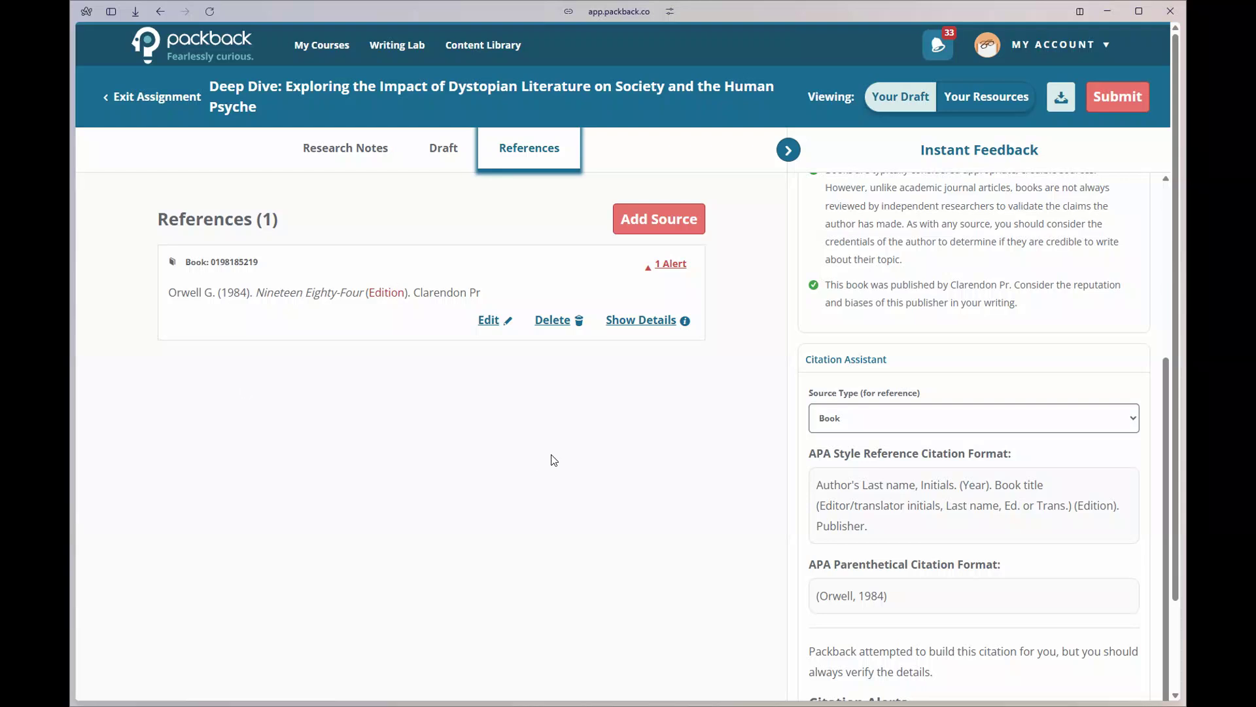
pyautogui.click(443, 148)
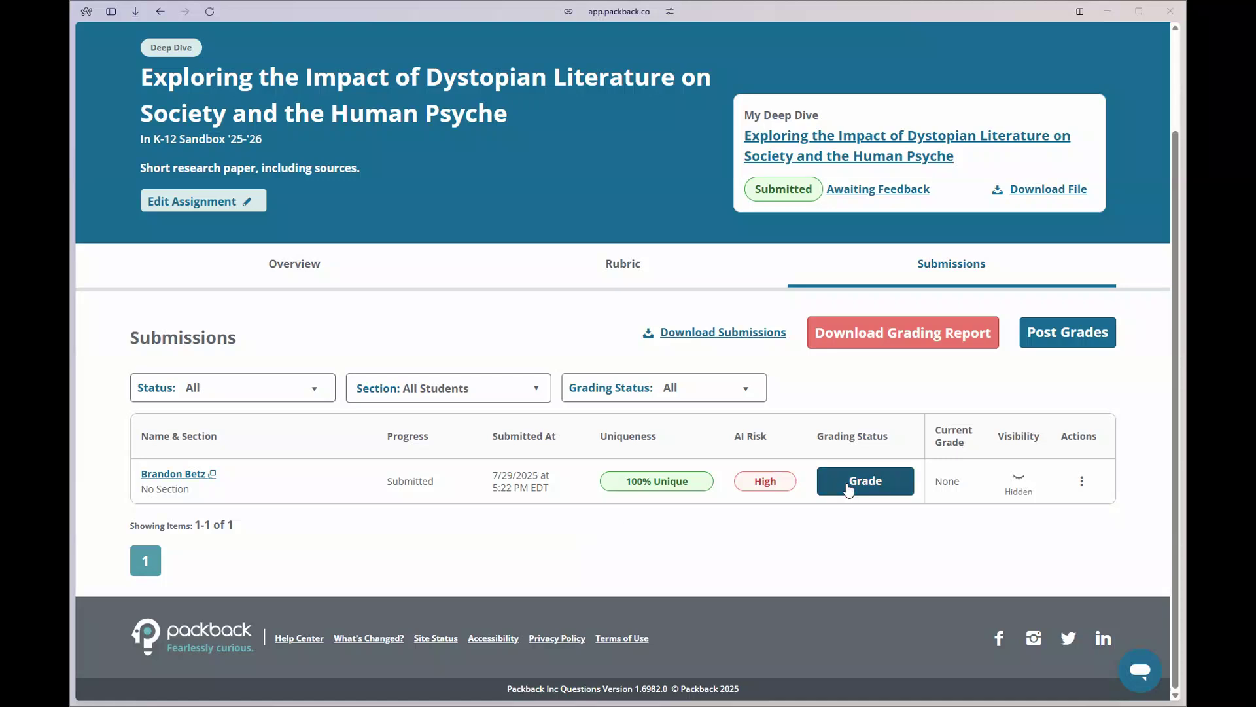
# Open the student's submitted Deep Dive for grading and look over the essay and evaluation summary.
pyautogui.click(849, 487)
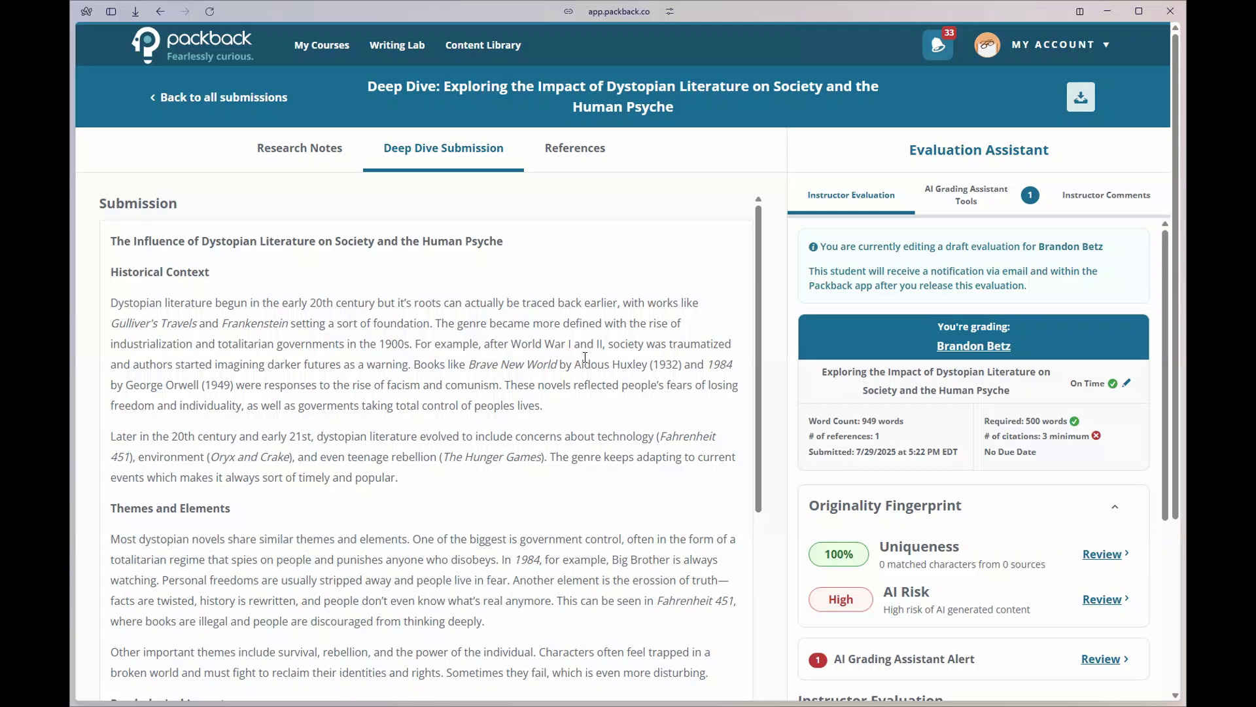
pyautogui.scroll(-1, 585, 357)
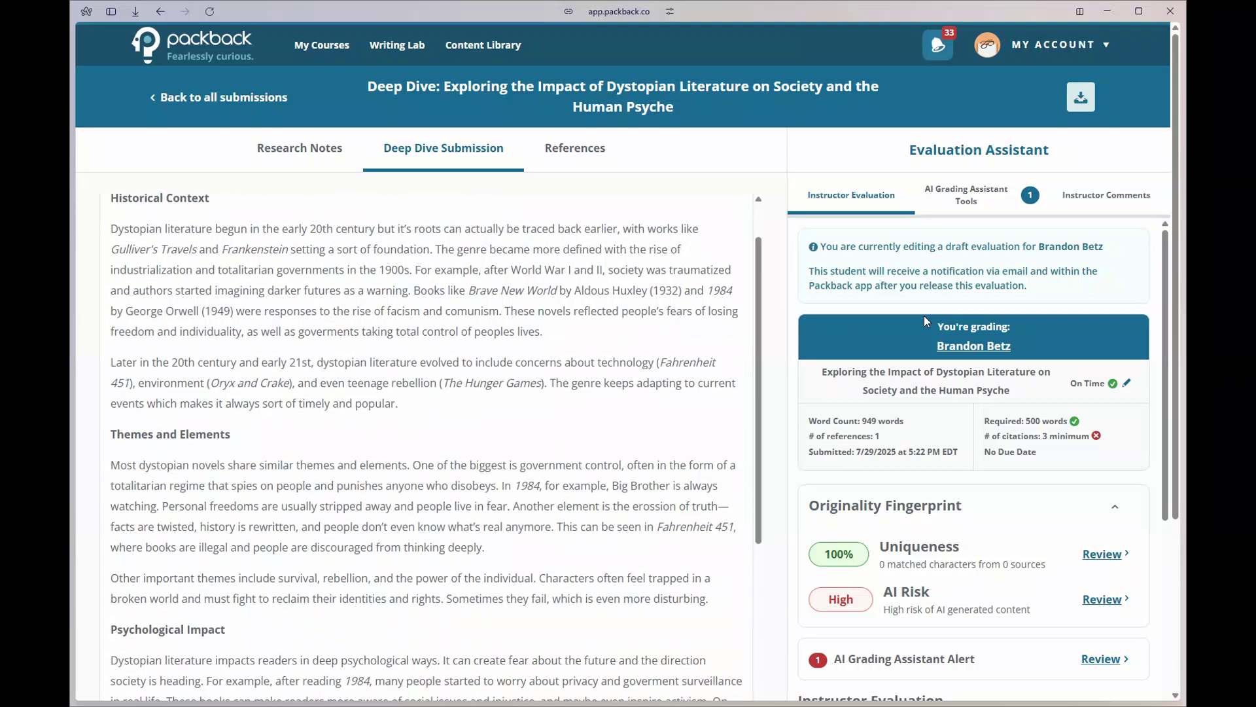
pyautogui.scroll(-2, 926, 320)
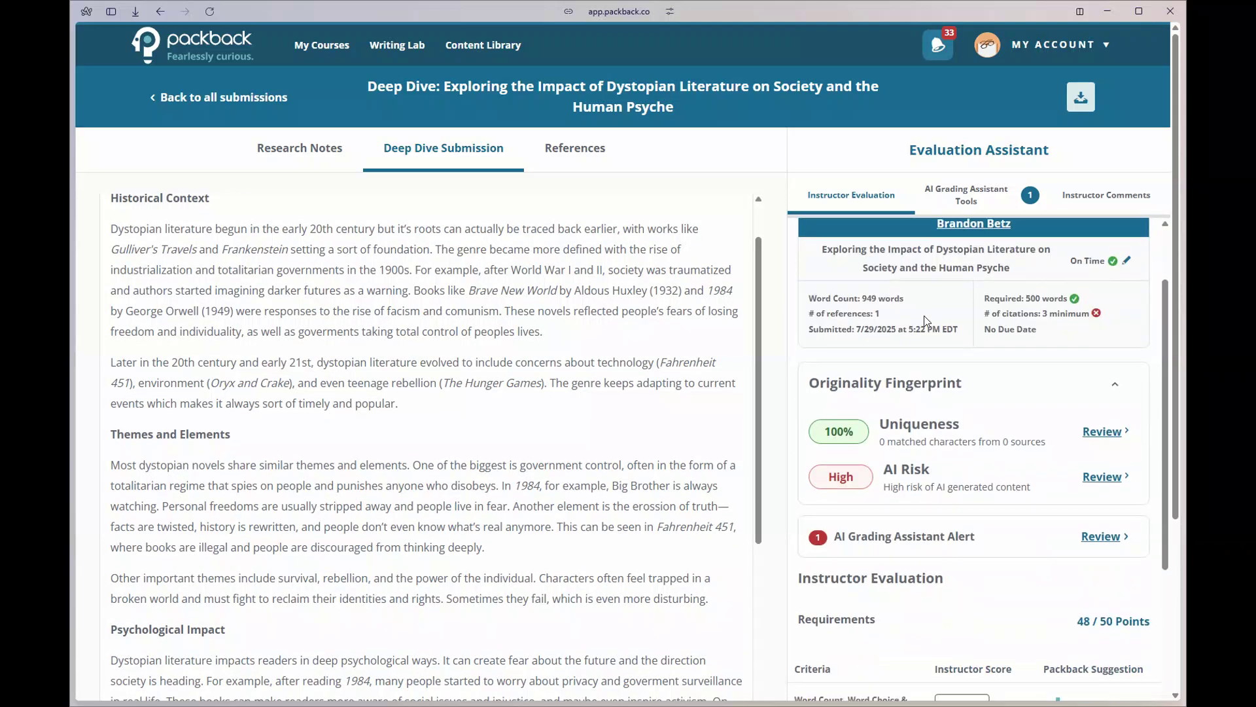
pyautogui.scroll(2, 926, 321)
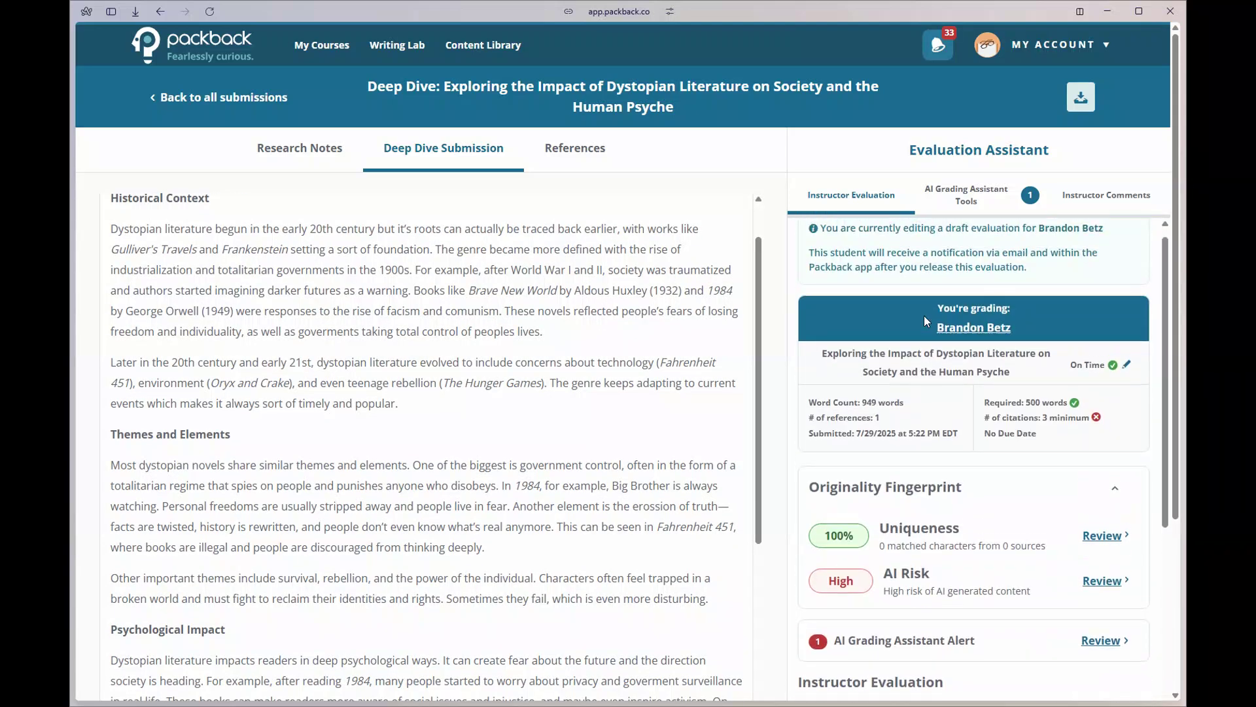
pyautogui.scroll(-1, 1018, 364)
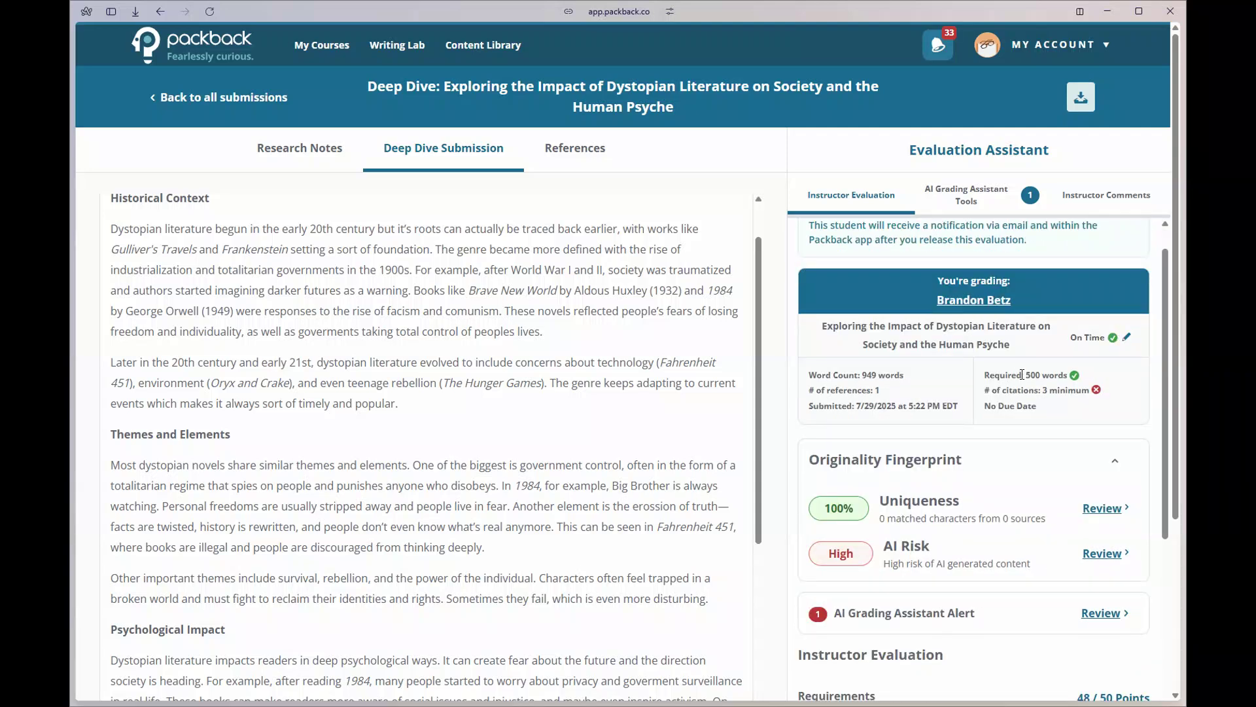
# Check the required word count and minimum number of citations in the grading summary.
pyautogui.tripleClick(1023, 374)
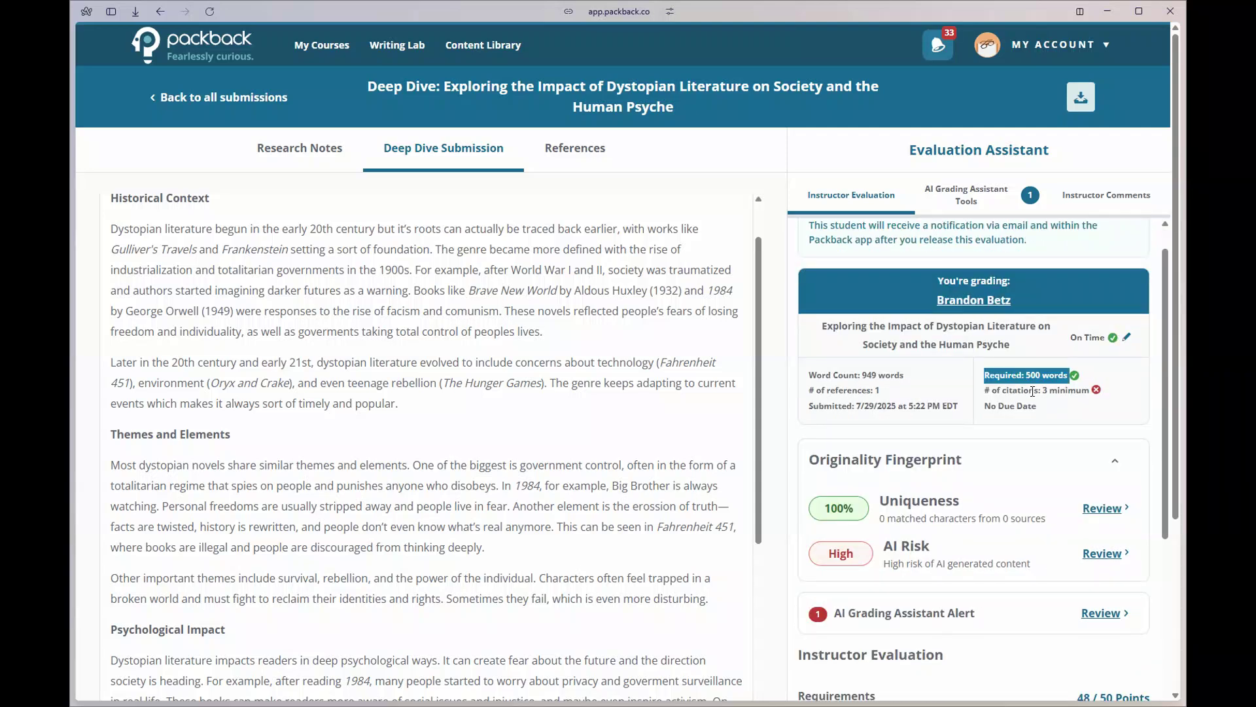
pyautogui.doubleClick(1020, 390)
pyautogui.tripleClick(1031, 390)
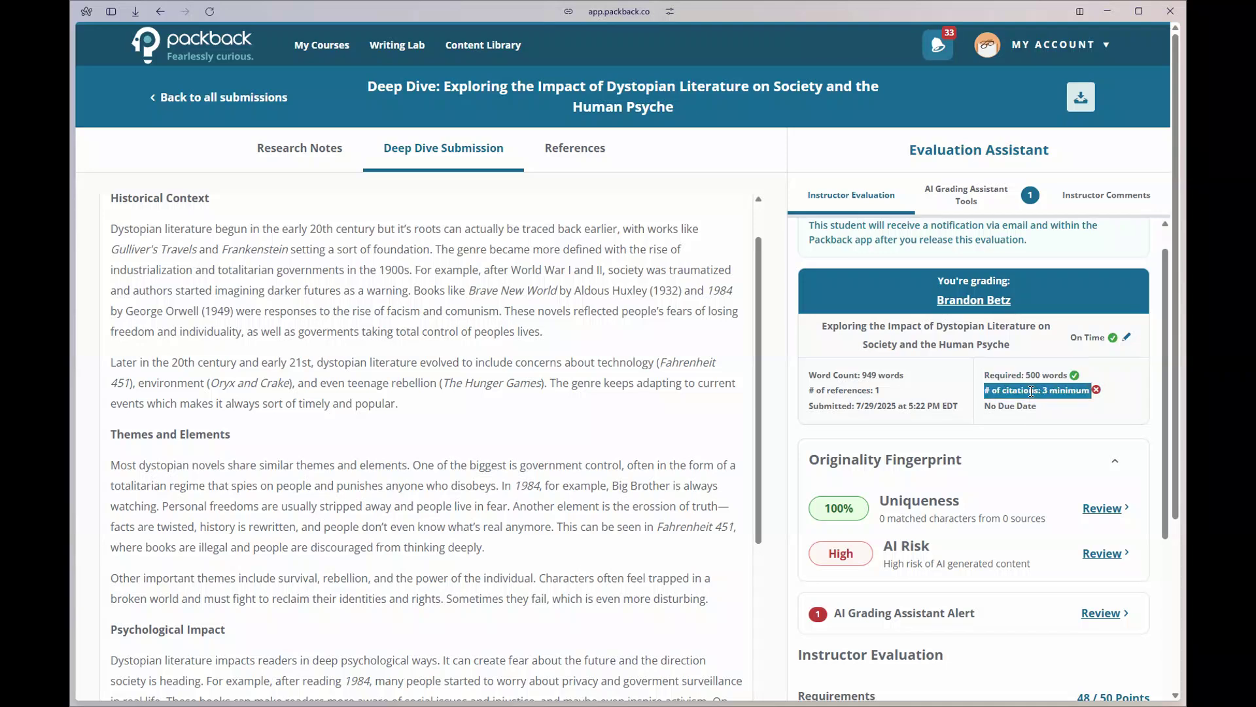
pyautogui.doubleClick(883, 401)
pyautogui.click(883, 401)
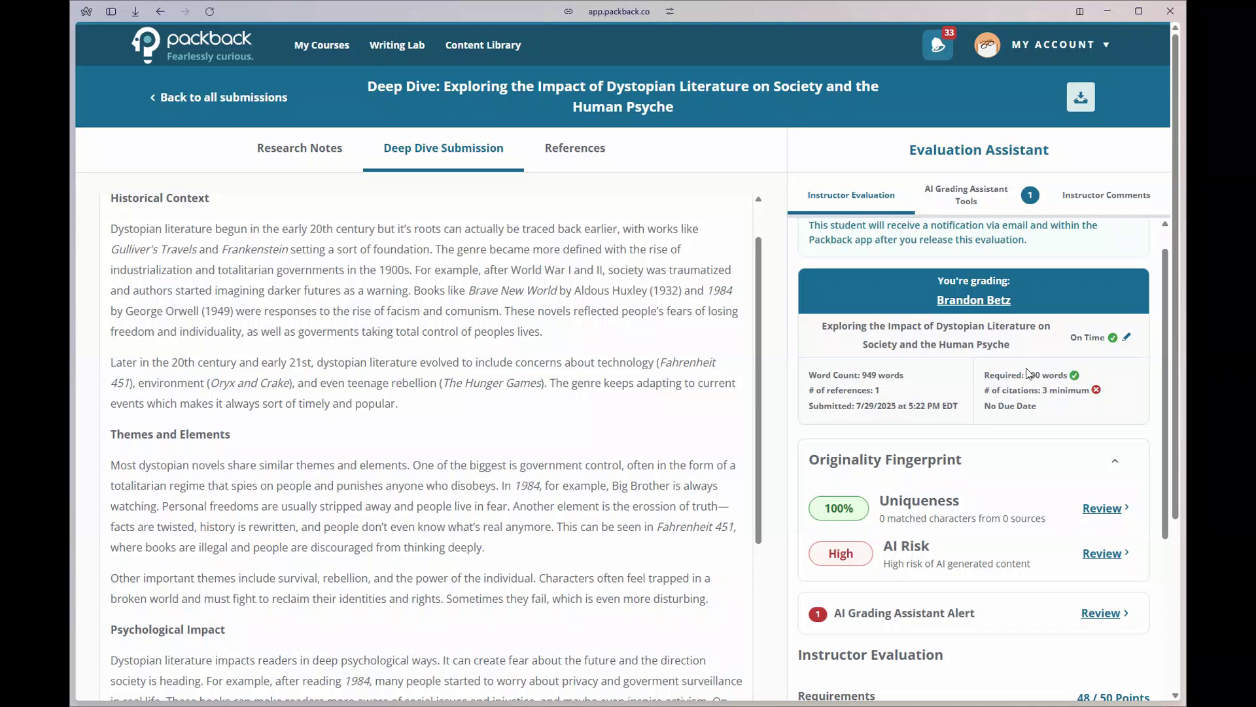
# Review the submission's Uniqueness Report from the Originality Fingerprint and return to grading.
pyautogui.scroll(-1, 1029, 372)
pyautogui.scroll(-2, 1029, 373)
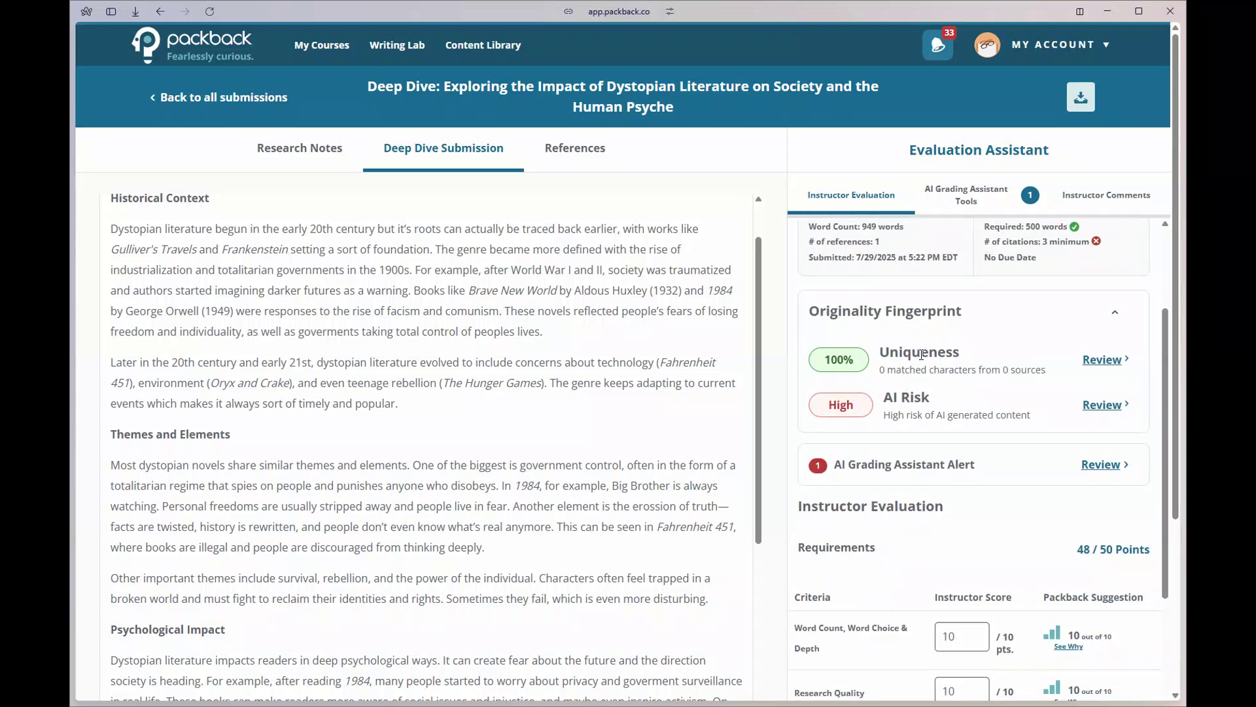
pyautogui.click(1106, 361)
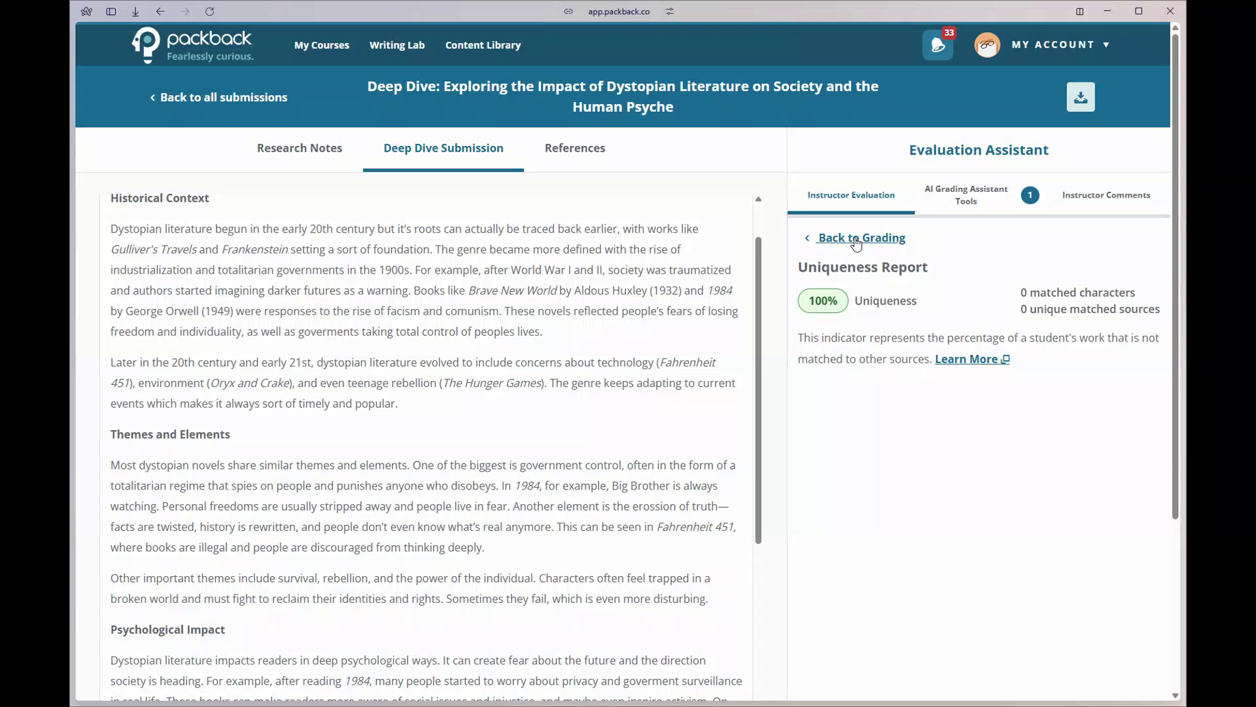
pyautogui.click(862, 237)
# Open the submission's AI Risk Report and expand the evaluation of the writing for AI risk.
pyautogui.scroll(-1, 962, 375)
pyautogui.scroll(-4, 960, 375)
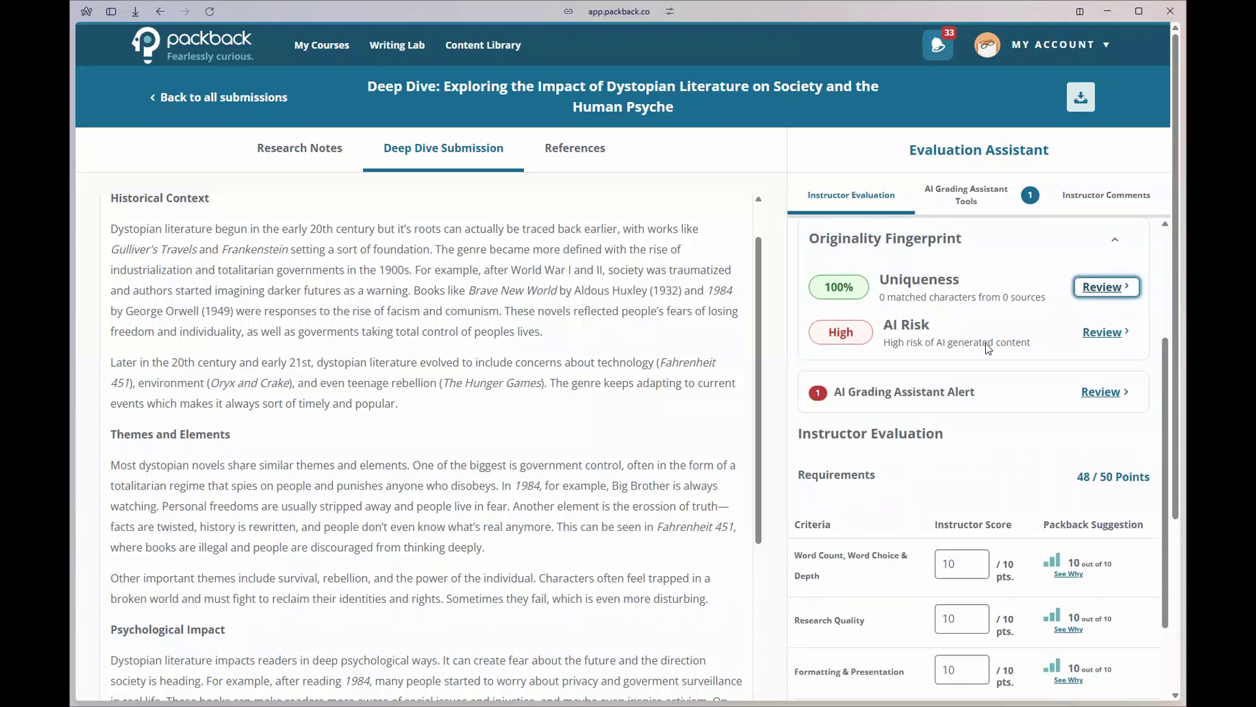
pyautogui.click(1101, 336)
pyautogui.scroll(-2, 1101, 339)
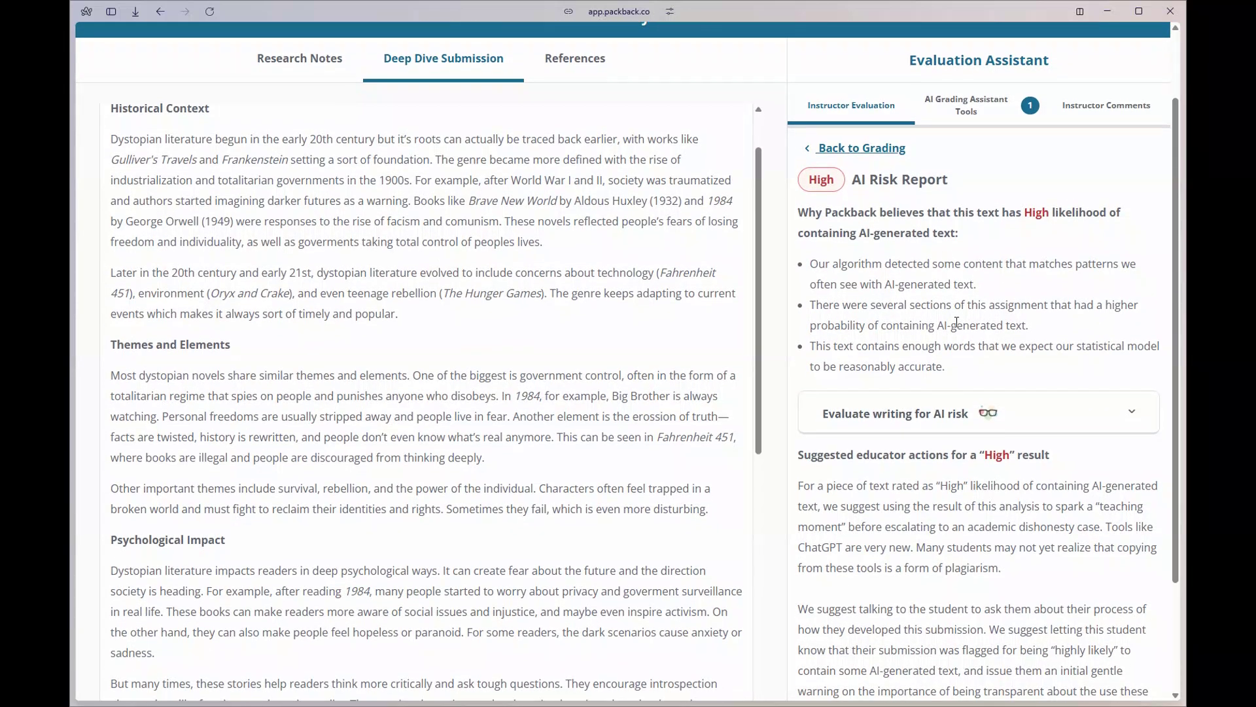
pyautogui.click(991, 422)
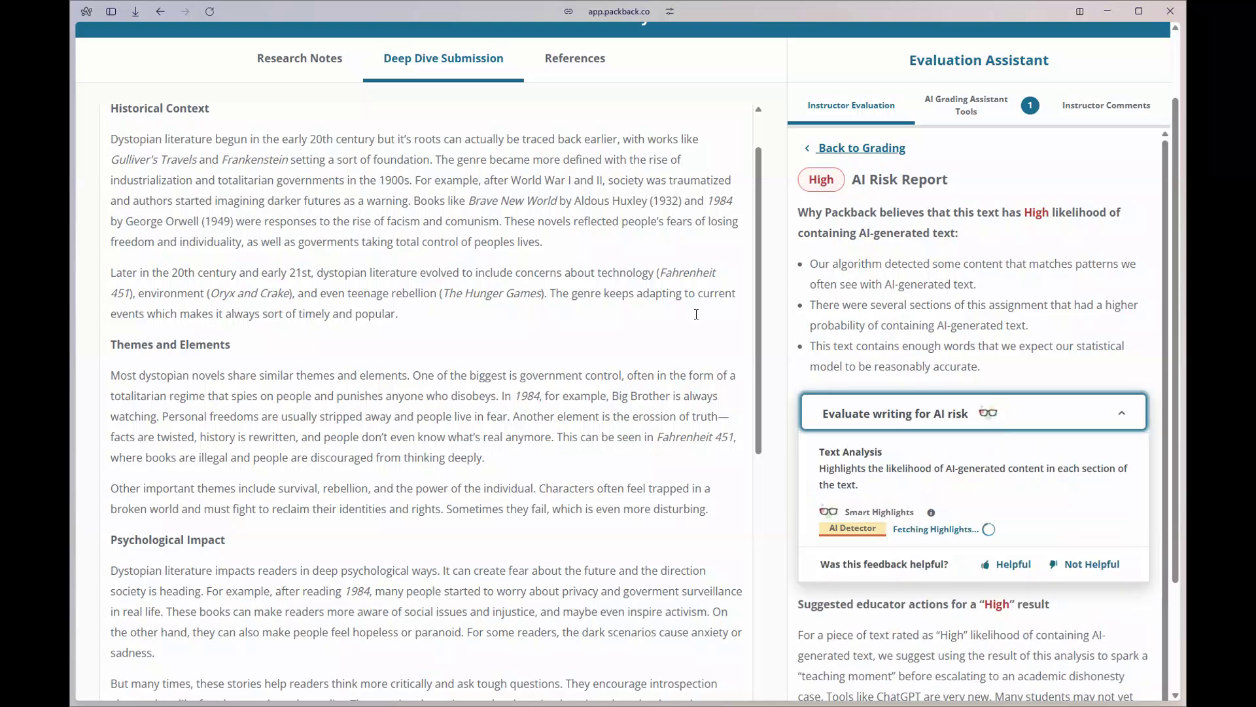
# Examine the AI Detector highlights throughout the submitted essay and return to grading.
pyautogui.scroll(-7, 559, 282)
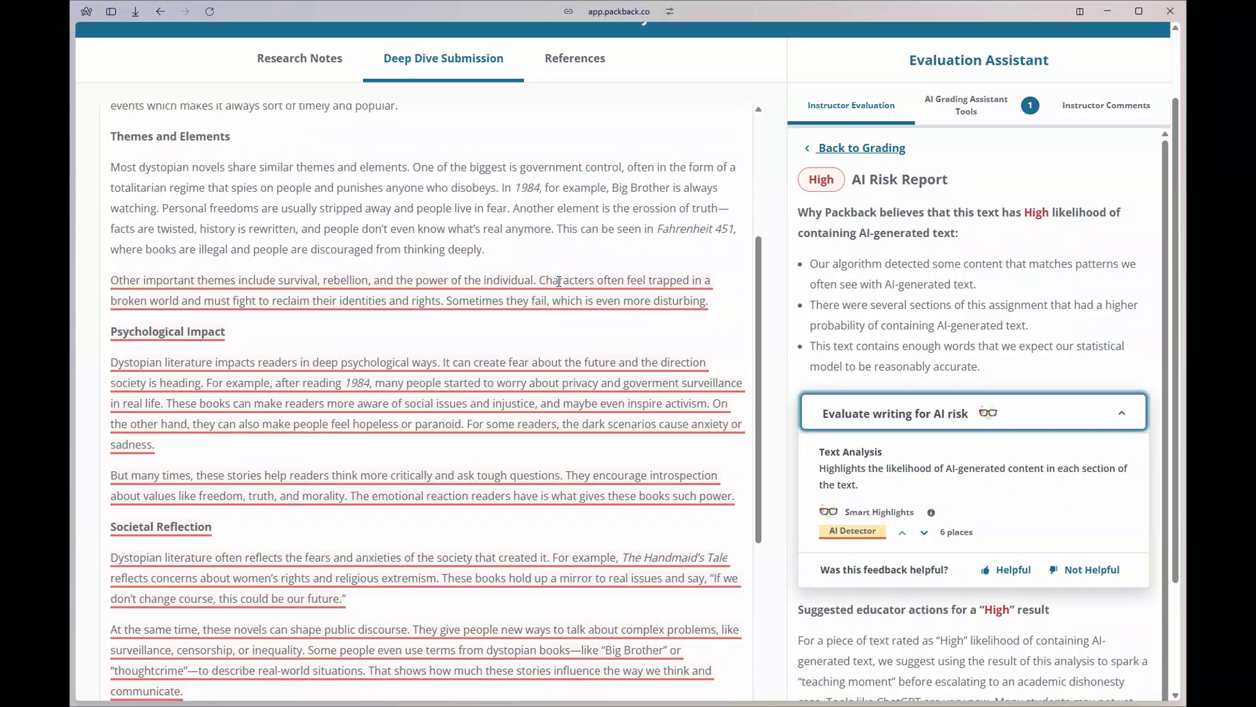
pyautogui.scroll(-1, 559, 281)
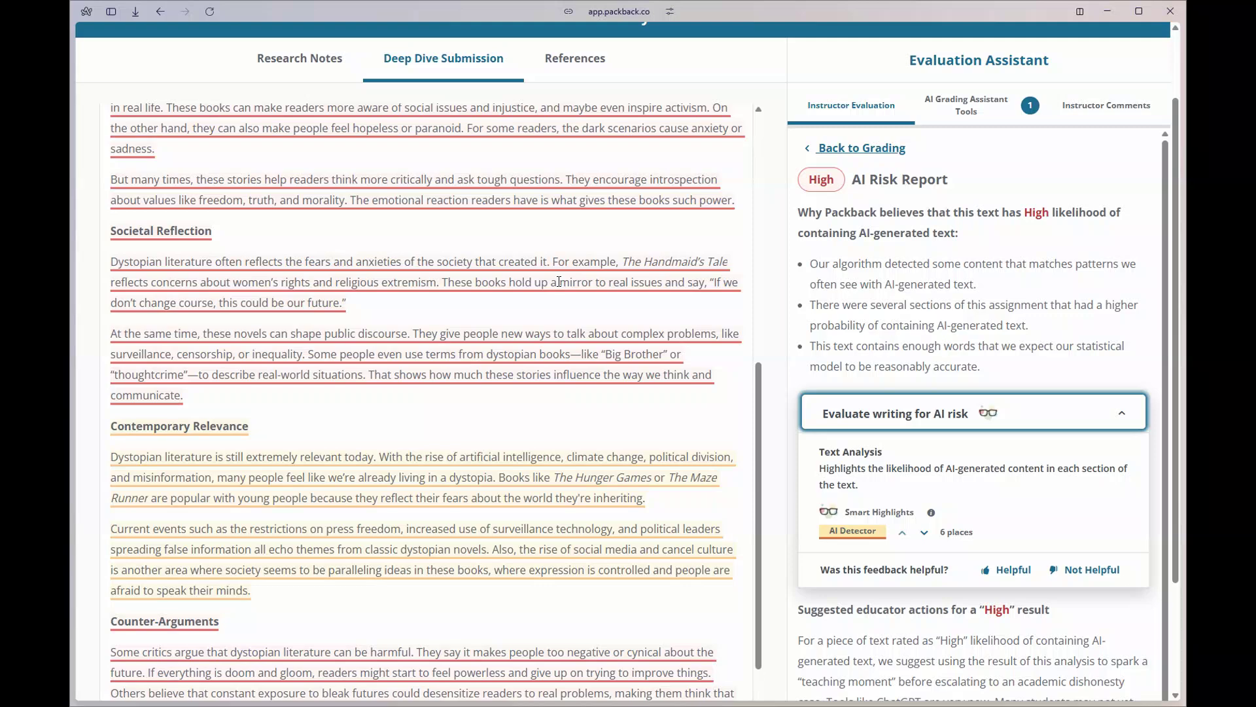
pyautogui.scroll(-1, 559, 282)
pyautogui.scroll(3, 559, 281)
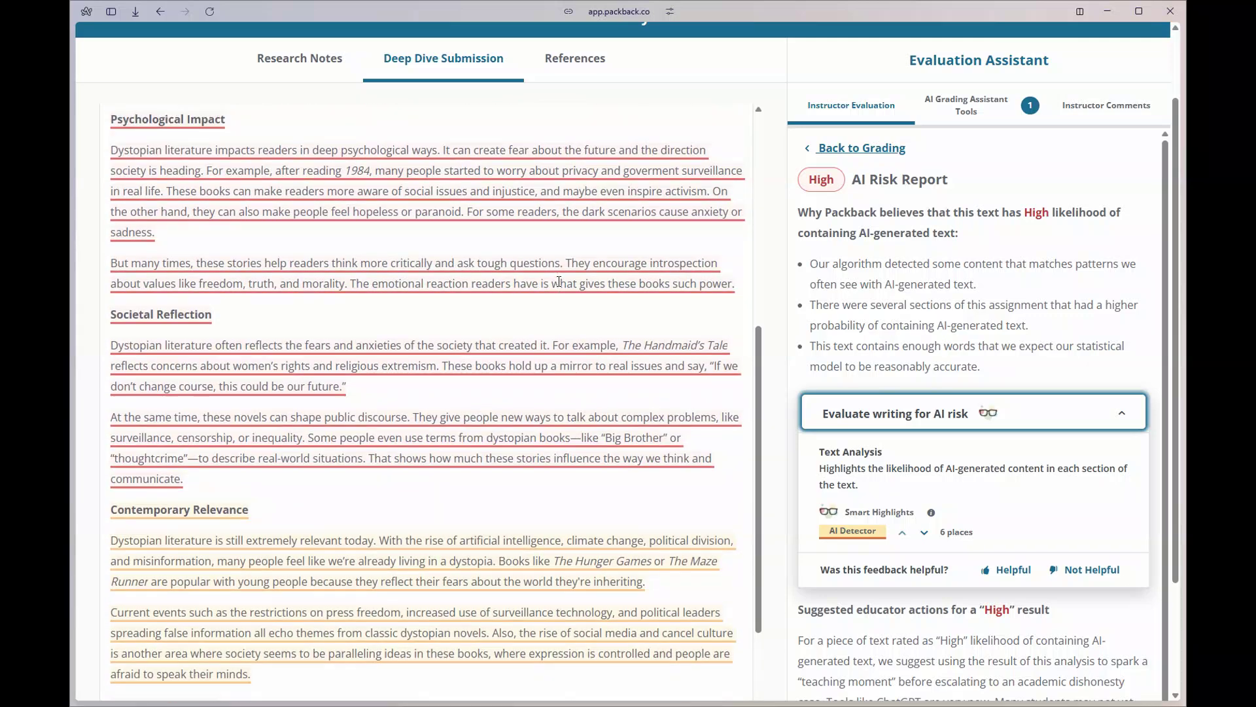
pyautogui.scroll(-4, 459, 295)
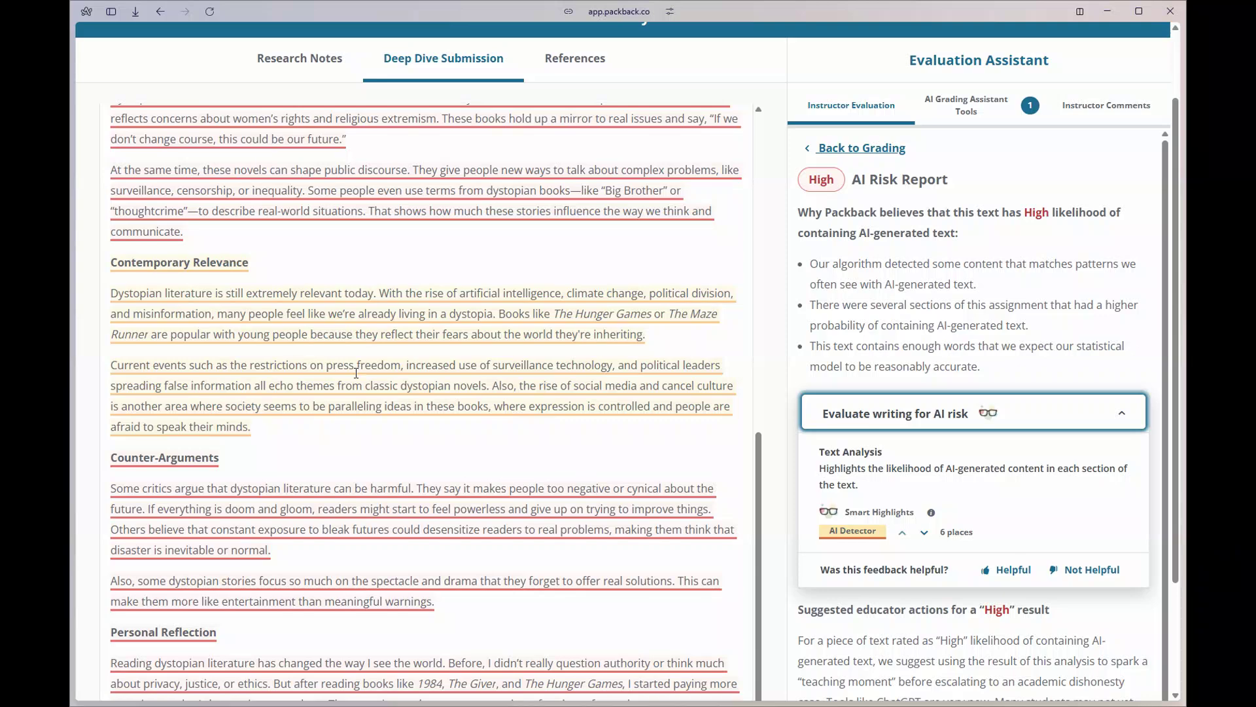
pyautogui.scroll(-3, 356, 373)
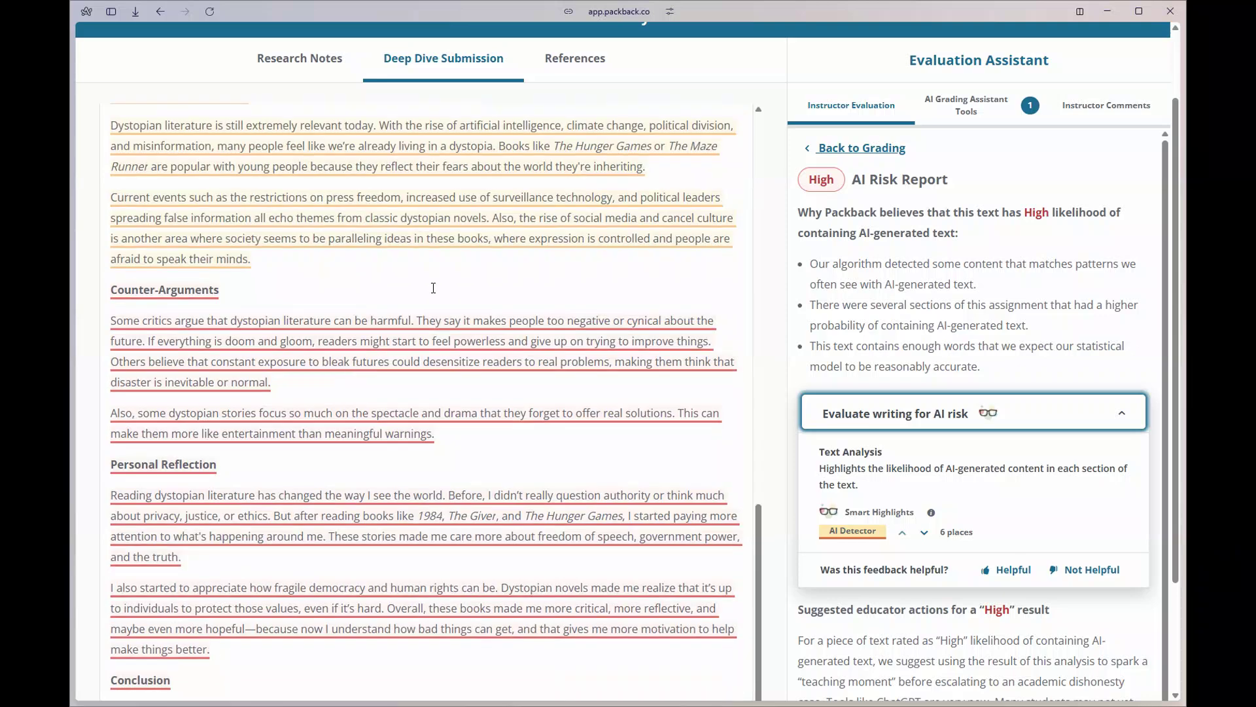
pyautogui.scroll(3, 433, 288)
pyautogui.scroll(3, 433, 288)
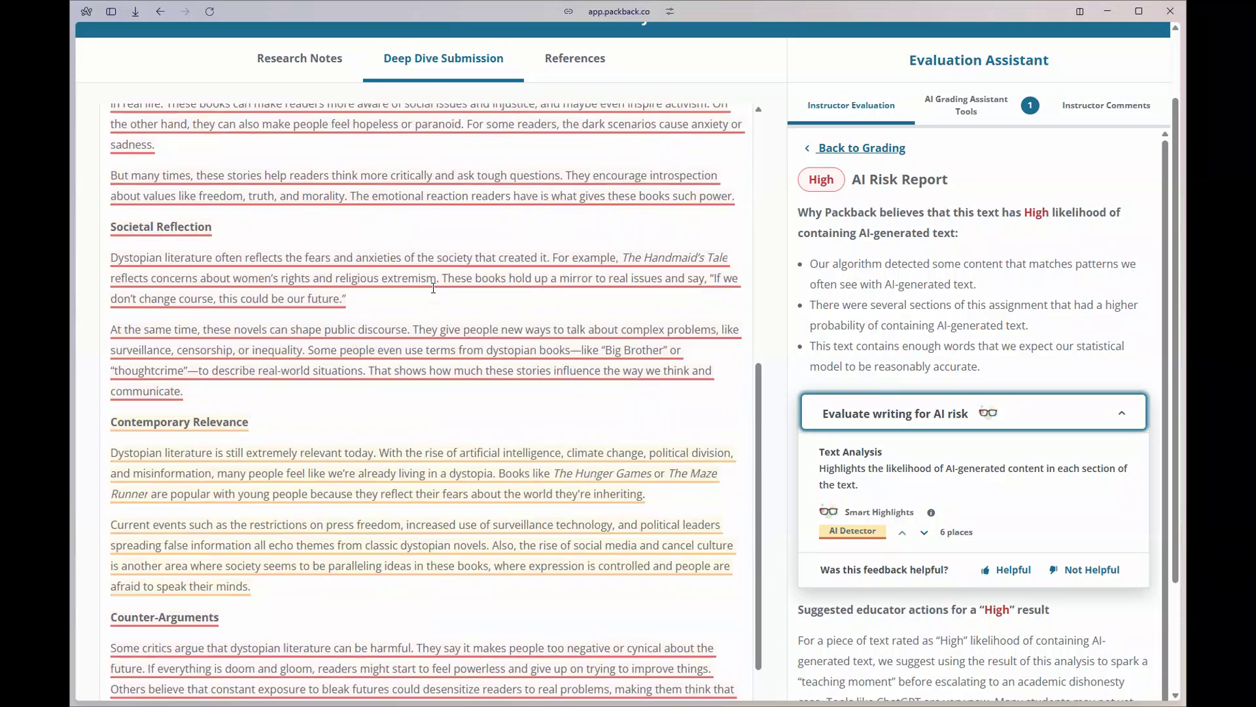
pyautogui.click(849, 150)
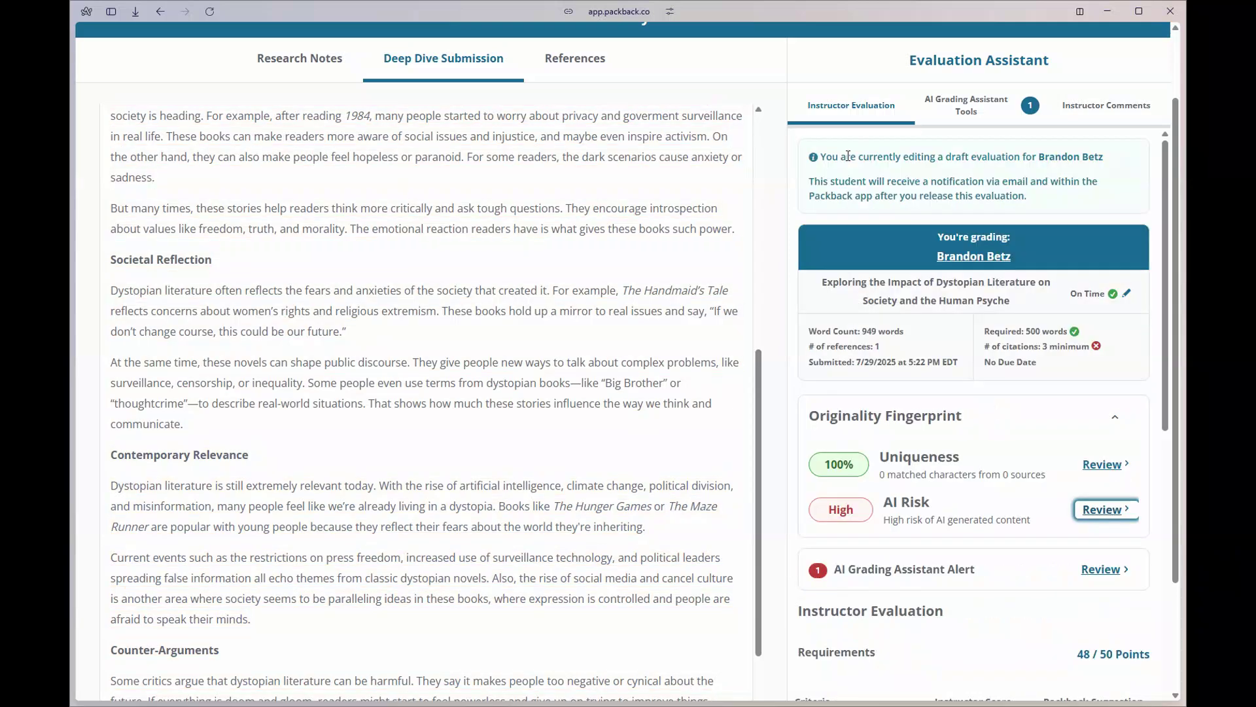
# Review the requirement scores beside Packback's suggestions, and open the Grammar & Mechanics and Flow & Structure instructor scores for editing.
pyautogui.scroll(-5, 914, 449)
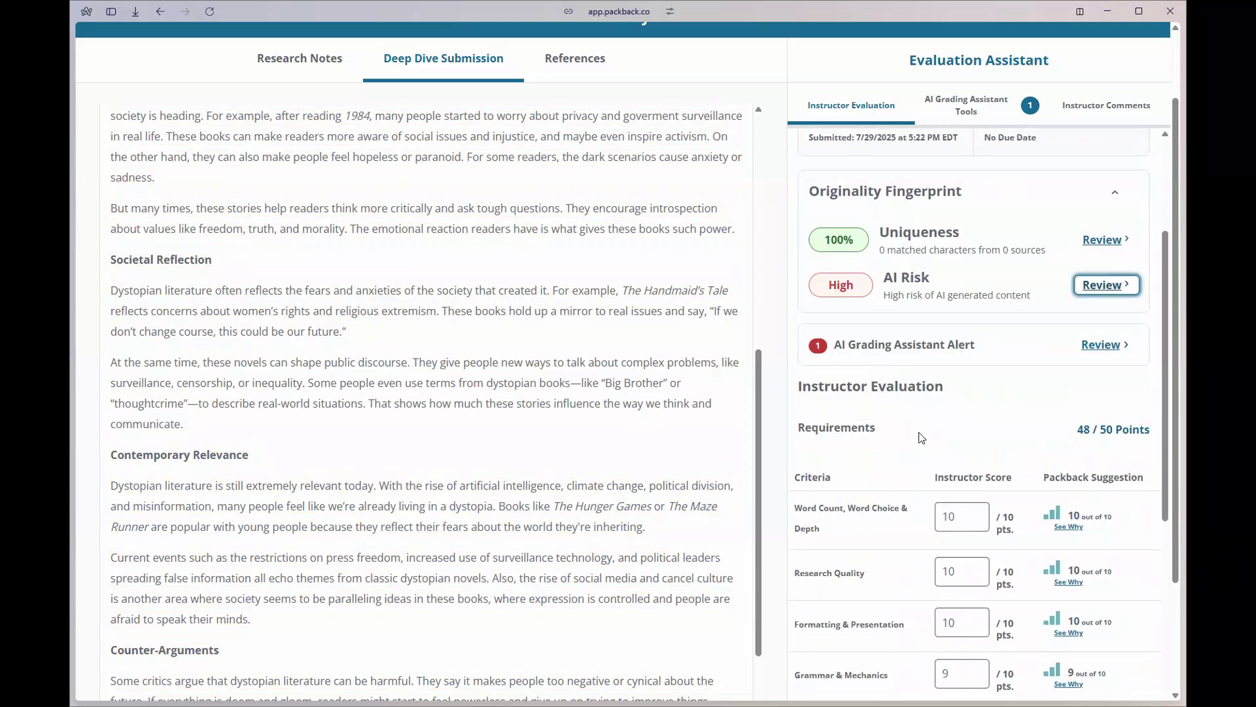
pyautogui.scroll(-2, 922, 437)
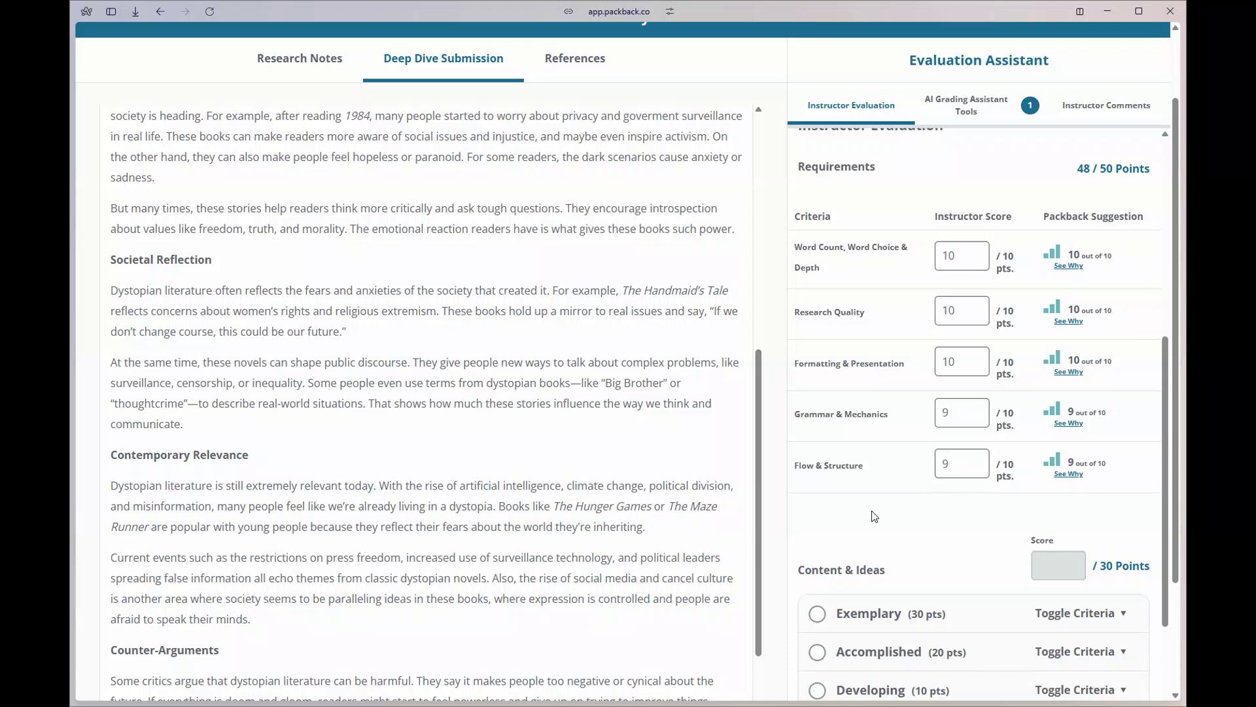
pyautogui.click(953, 409)
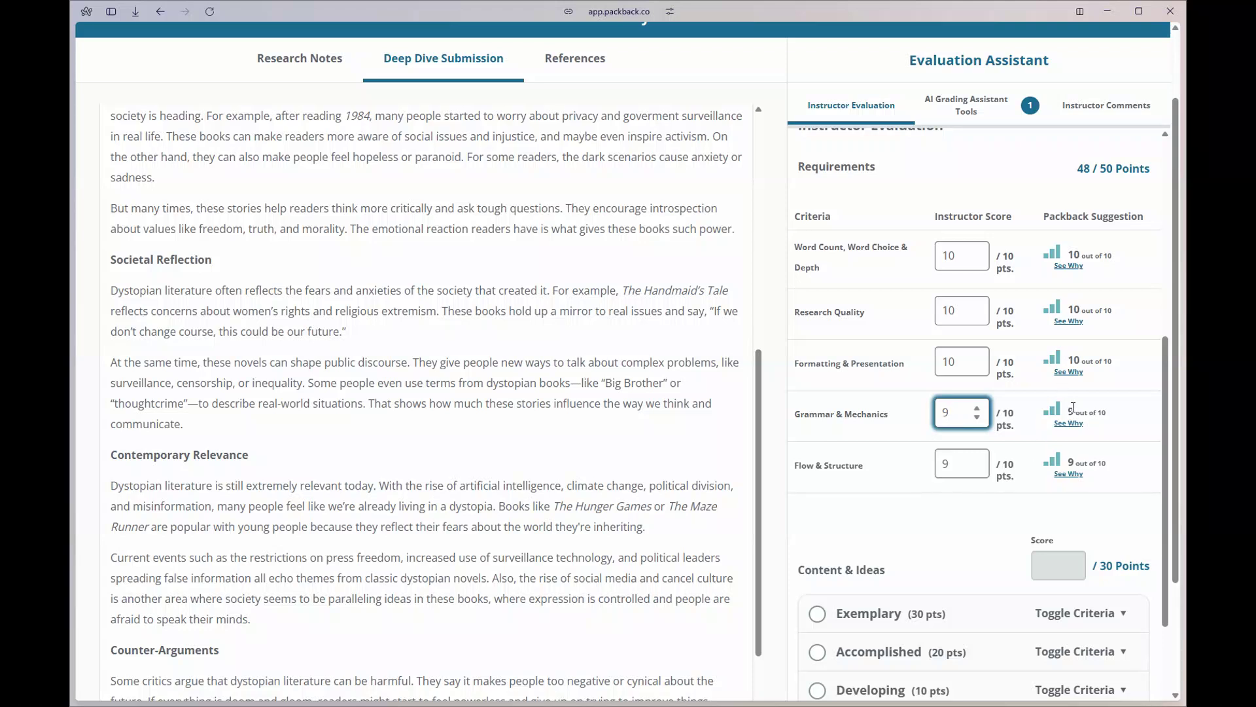
pyautogui.click(930, 502)
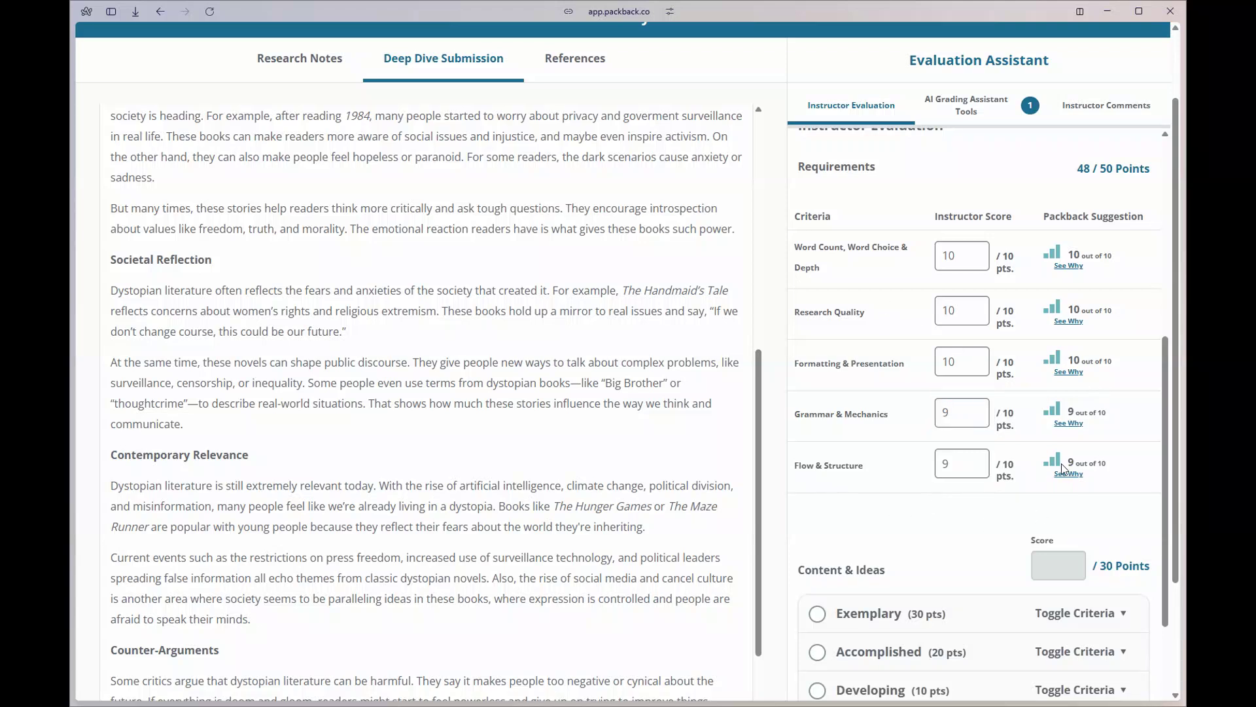
pyautogui.click(953, 468)
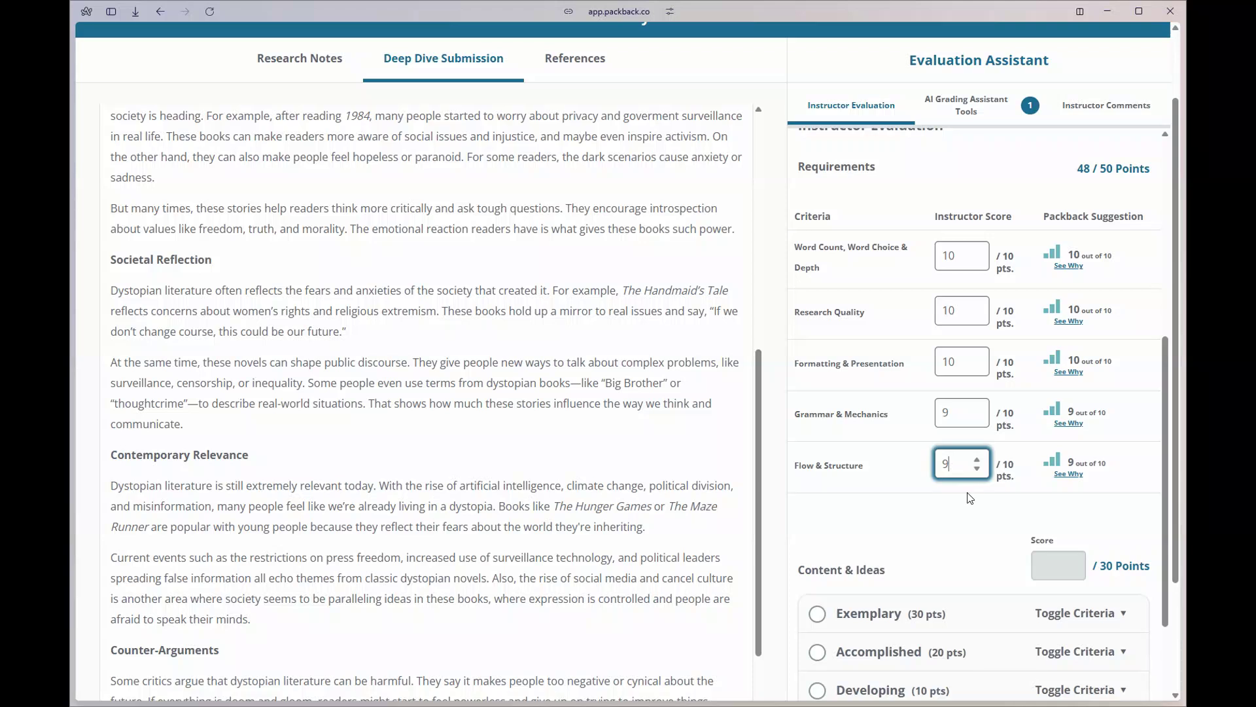
# Open the explanation of the Flow & Structure suggested score and review its component weights and student scores.
pyautogui.click(1073, 475)
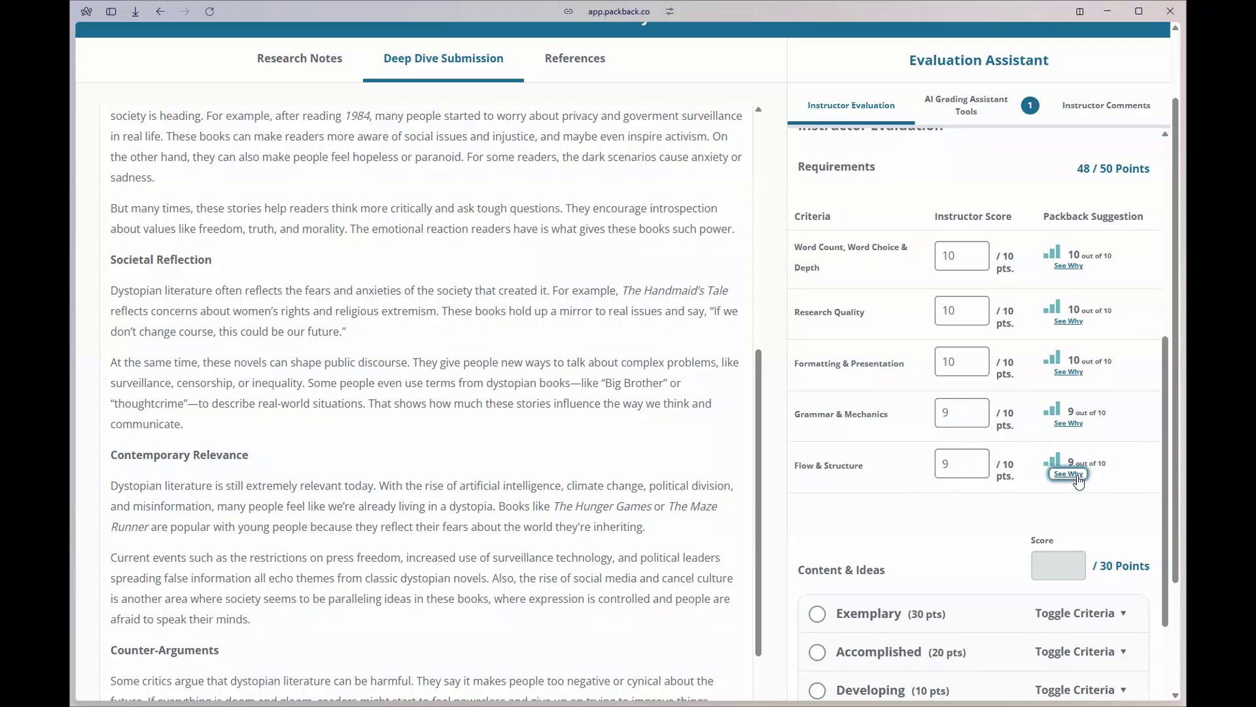
pyautogui.scroll(-3, 1078, 368)
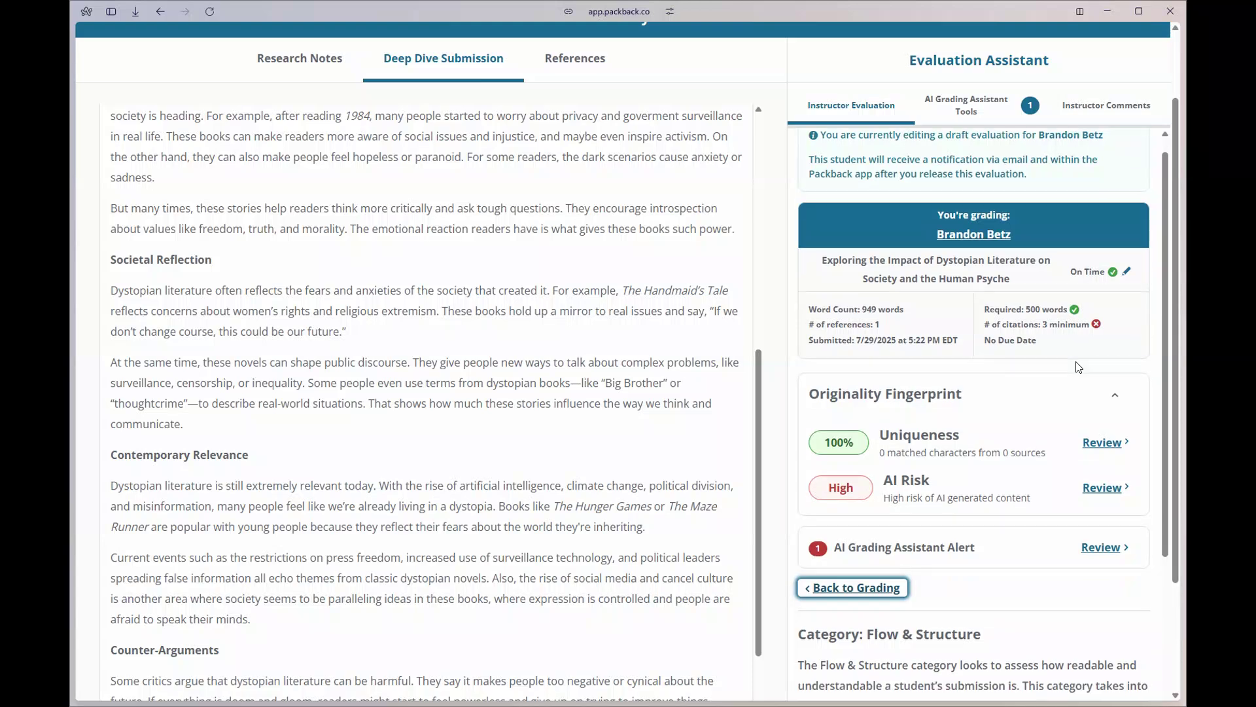
pyautogui.scroll(-5, 1078, 367)
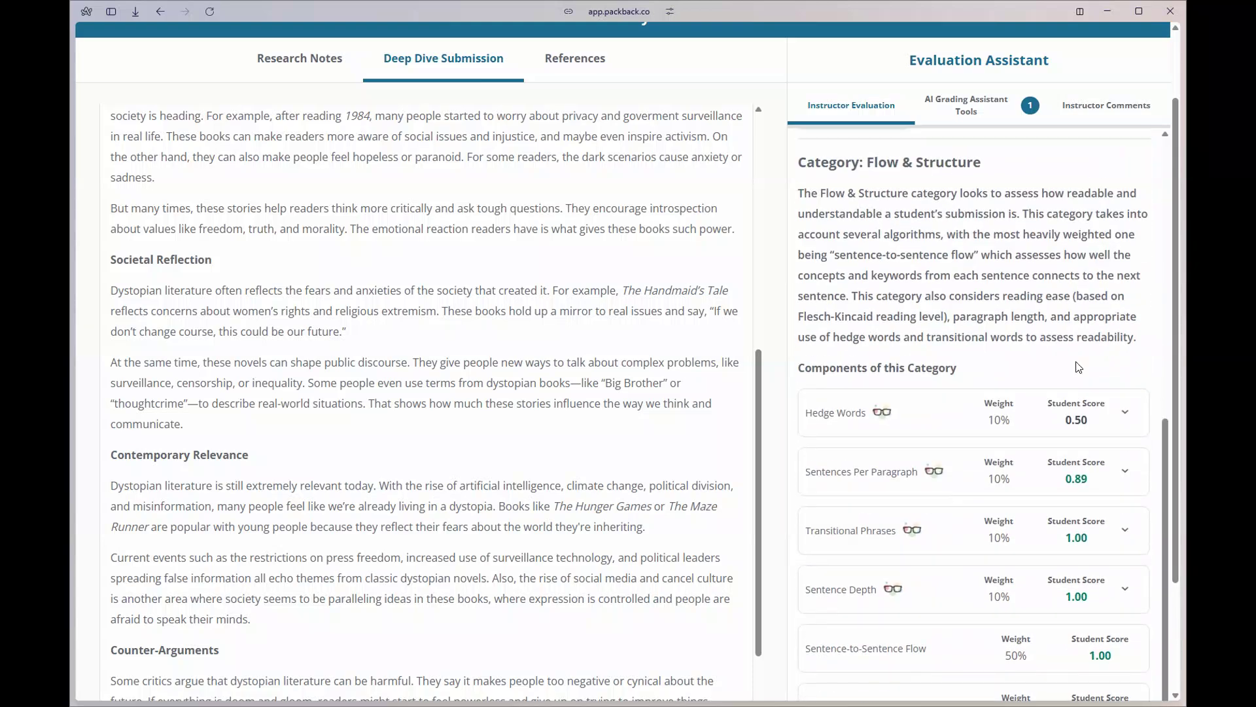
pyautogui.scroll(-3, 1055, 289)
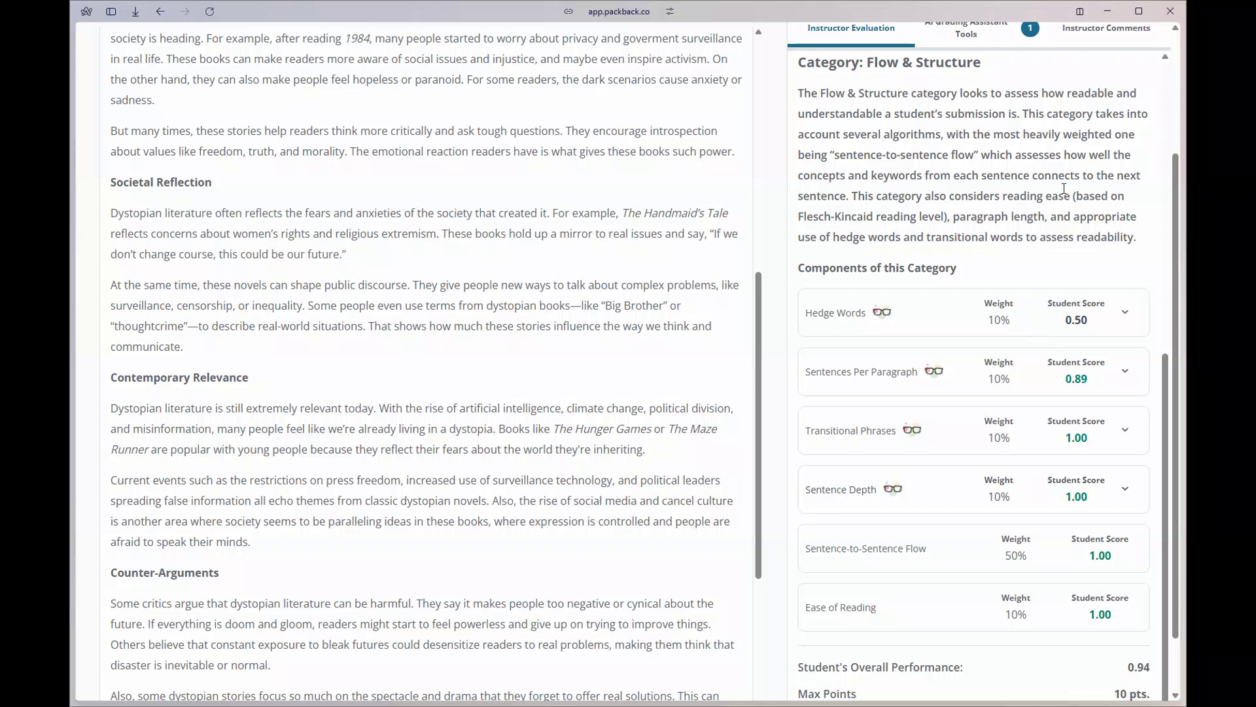
pyautogui.scroll(-1, 1064, 189)
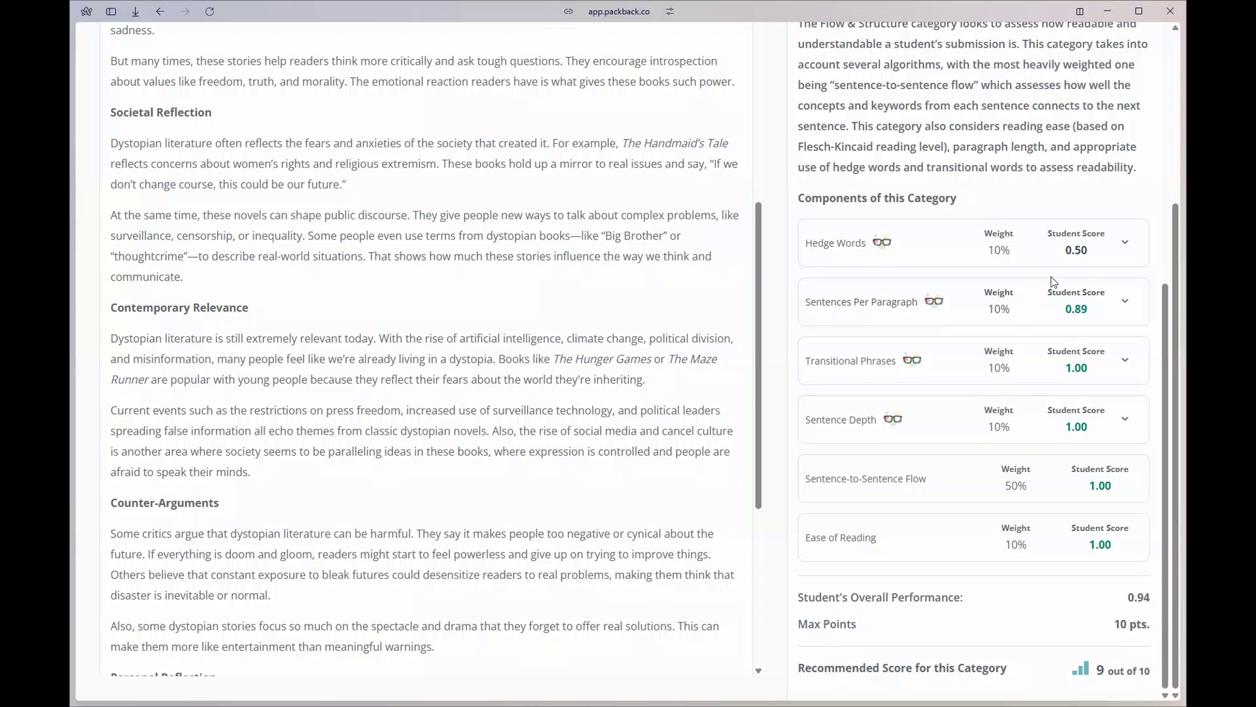
# Show the Sentences Per Paragraph highlights and attach the comment "Paragraphs need to be 3-6 sentences" to the paragraph beginning "Current events".
pyautogui.click(934, 303)
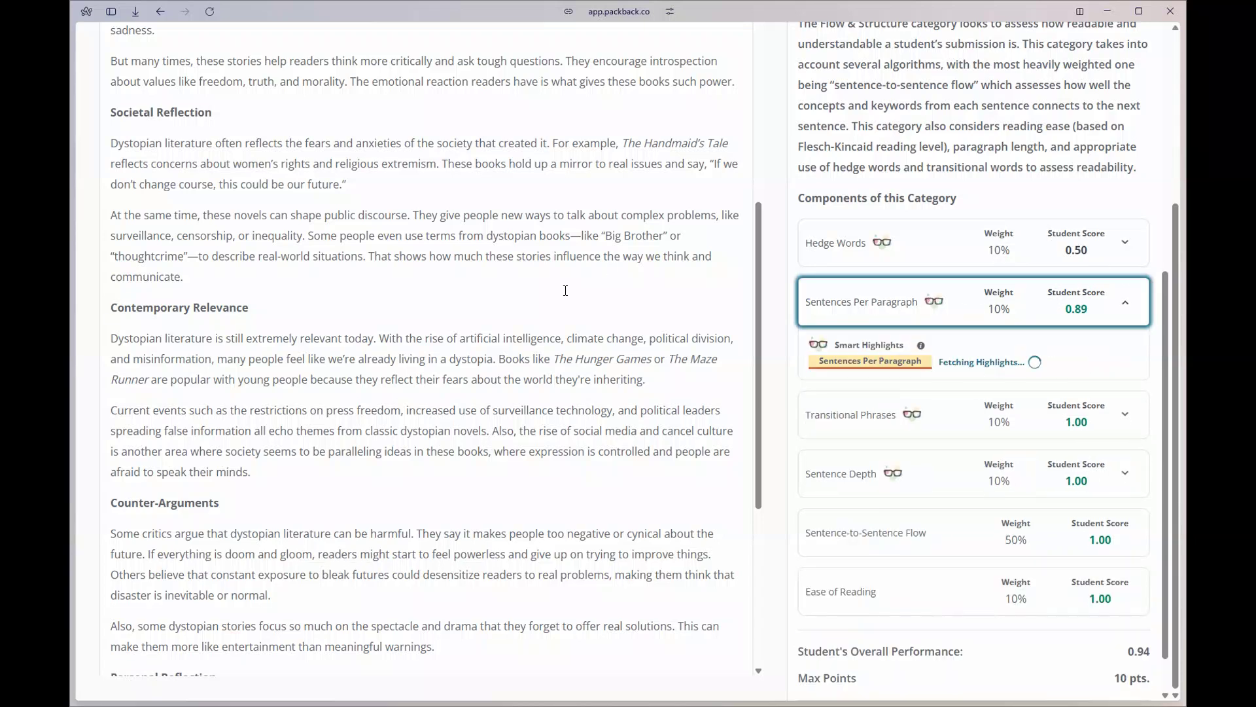
pyautogui.scroll(-2, 565, 291)
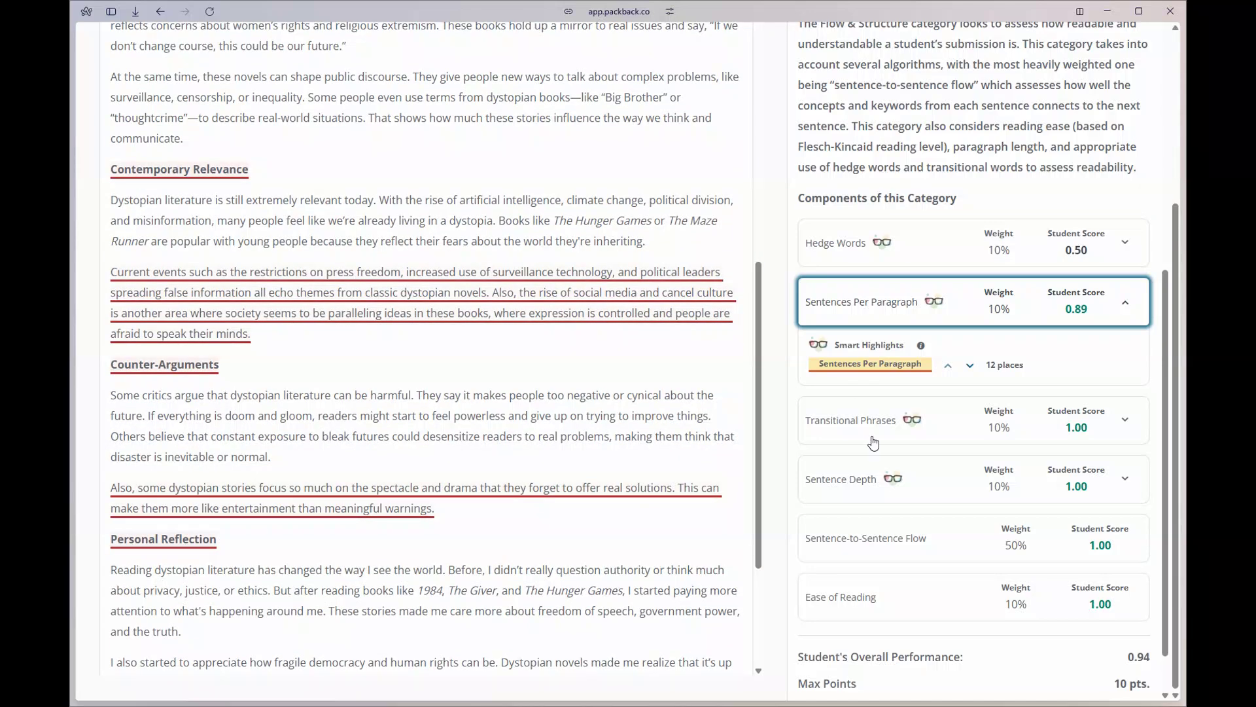
pyautogui.click(407, 282)
pyautogui.click(407, 283)
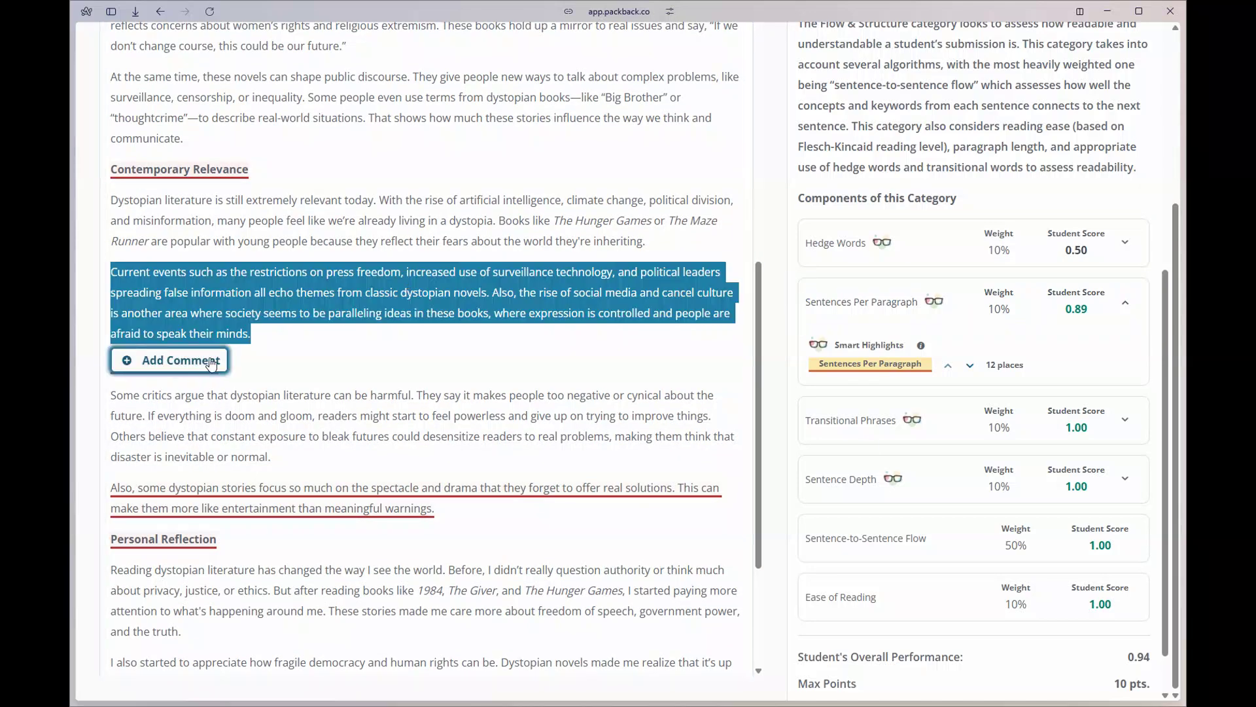
pyautogui.click(204, 367)
pyautogui.write('Par')
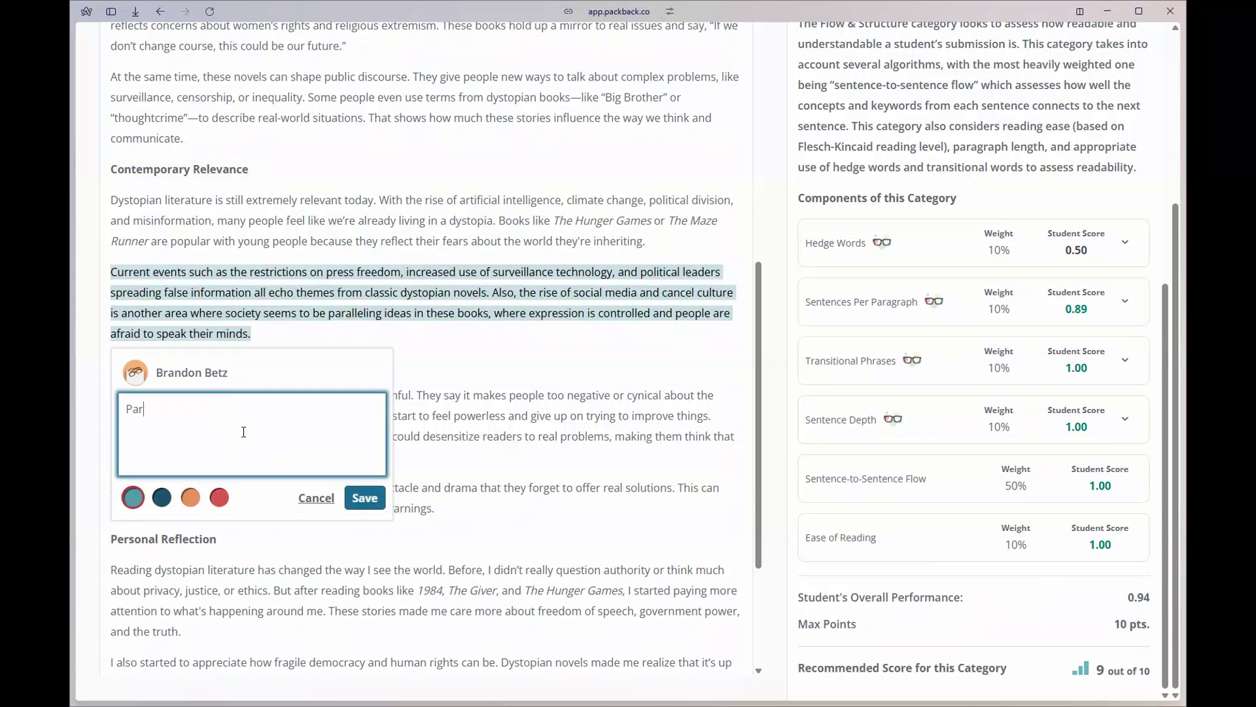
pyautogui.write('agraphs need')
pyautogui.write('to be 3-6 sentences')
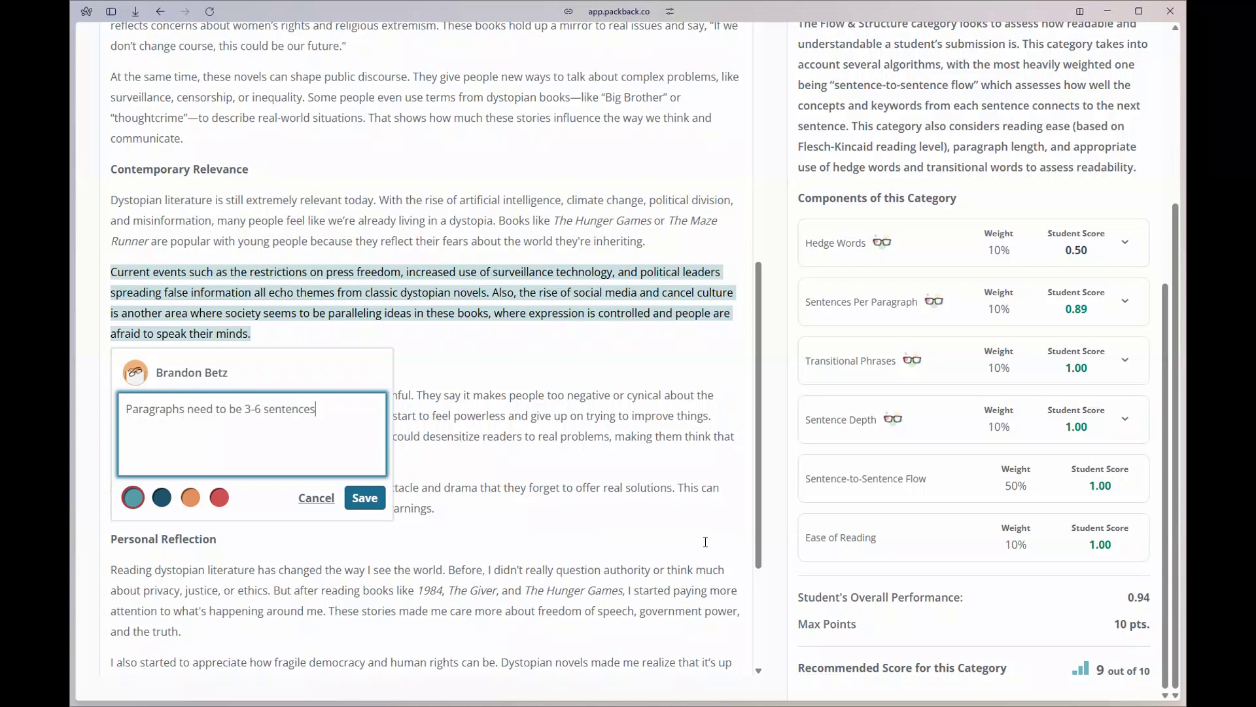
pyautogui.click(363, 500)
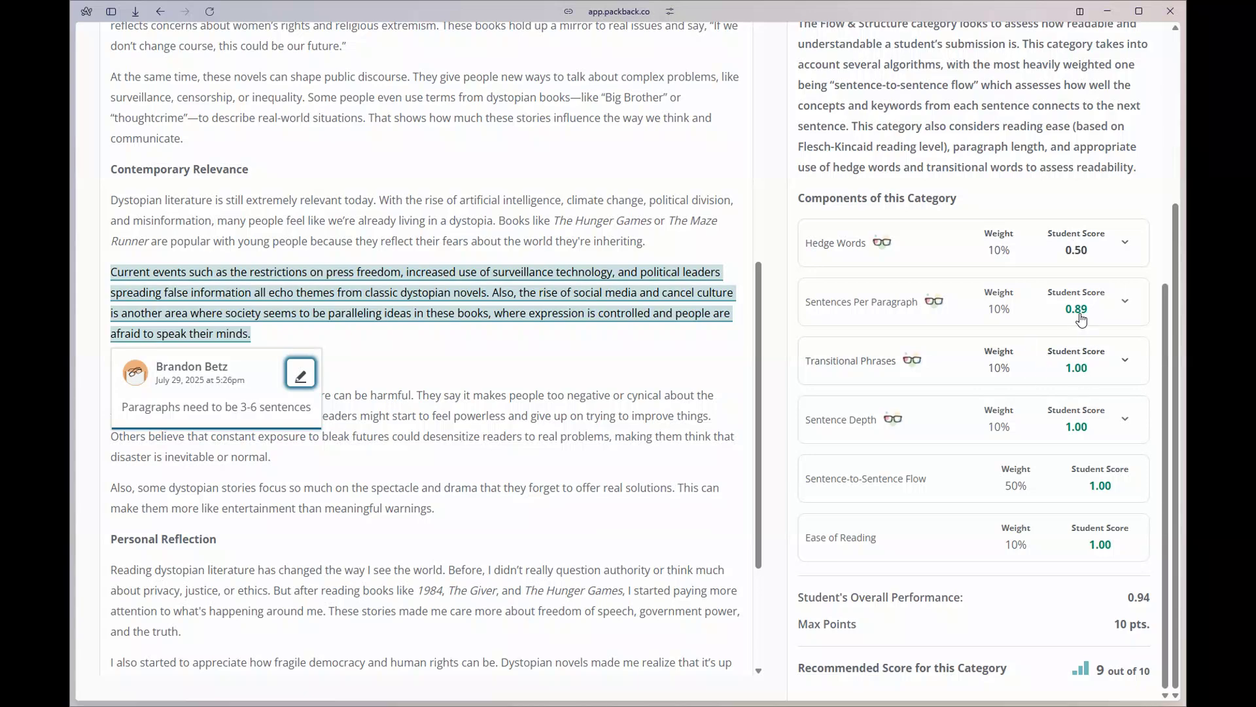
# Check the Hedge Words highlights in the essay, and set the Flow & Structure instructor score to 8 back in grading.
pyautogui.click(883, 245)
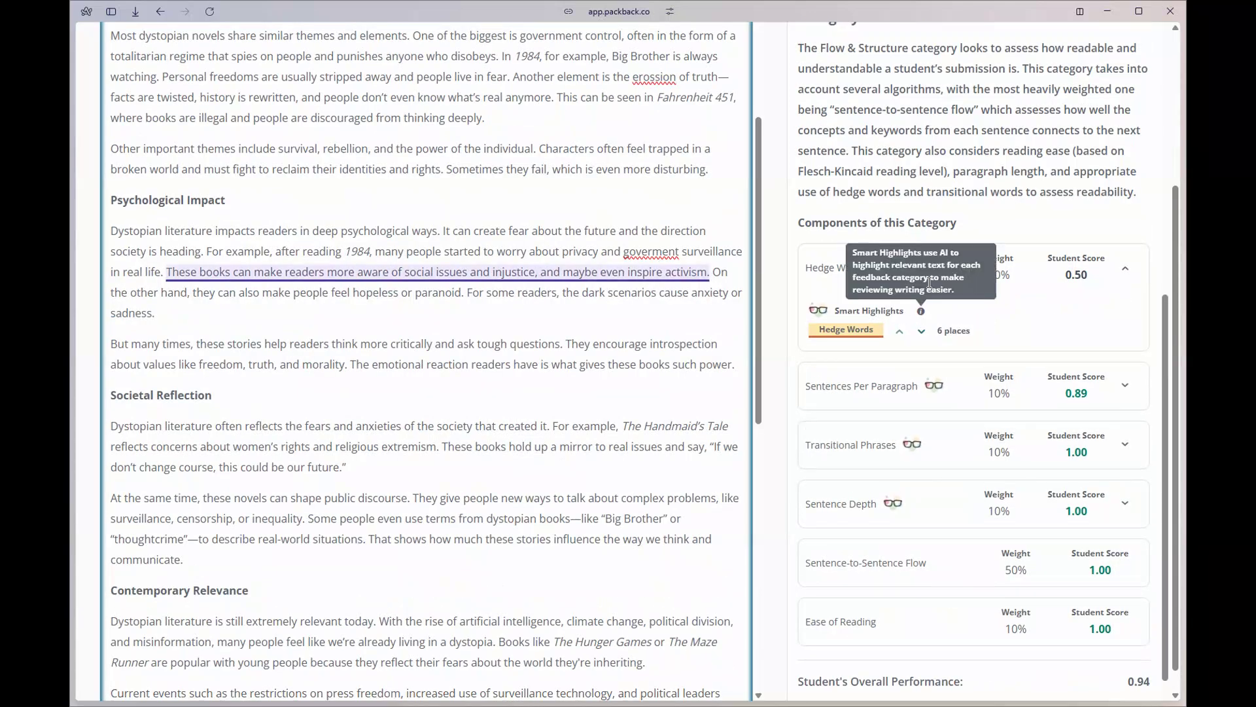
pyautogui.scroll(6, 929, 282)
pyautogui.scroll(3, 929, 283)
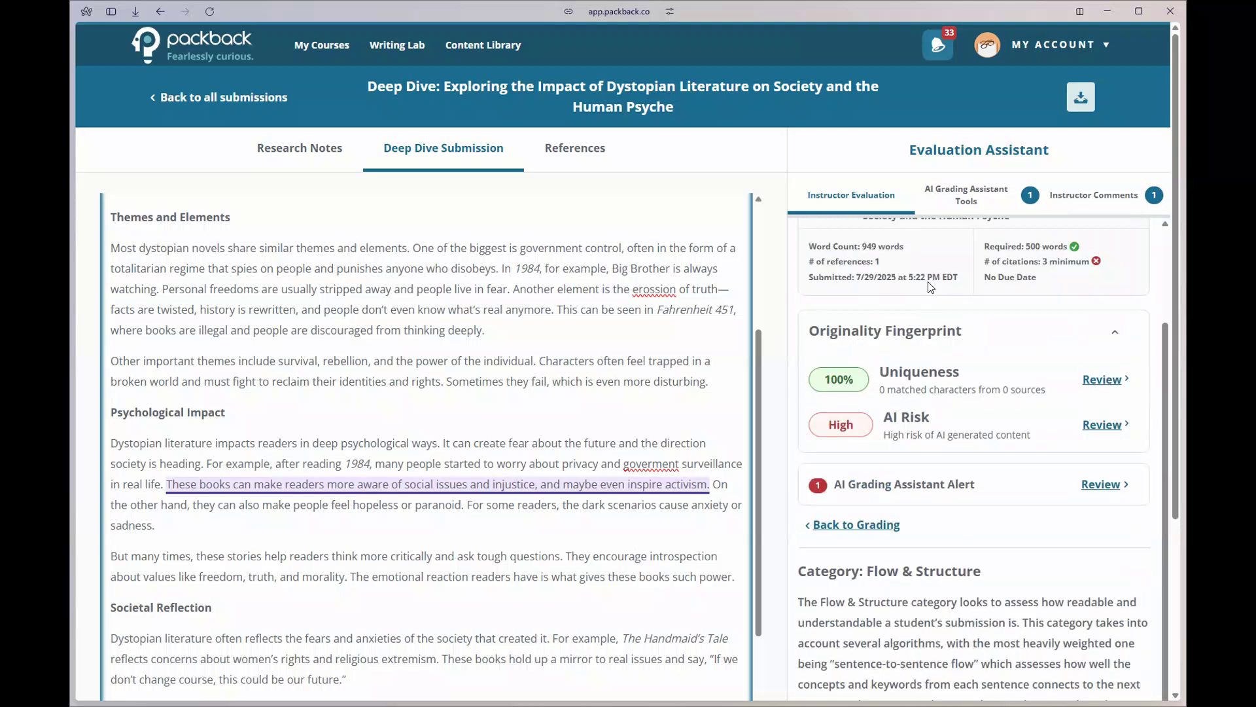
pyautogui.click(826, 463)
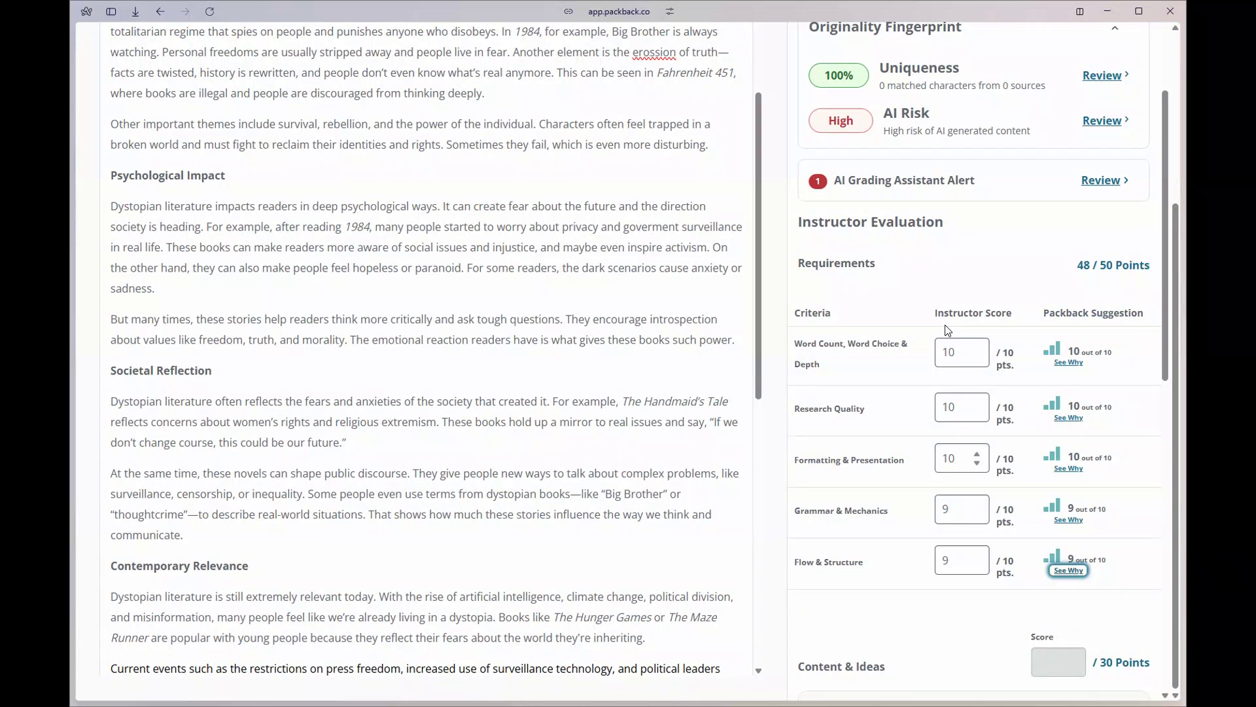
pyautogui.scroll(-3, 931, 351)
pyautogui.click(955, 382)
pyautogui.press('BackSpace')
pyautogui.write('8')
pyautogui.click(928, 444)
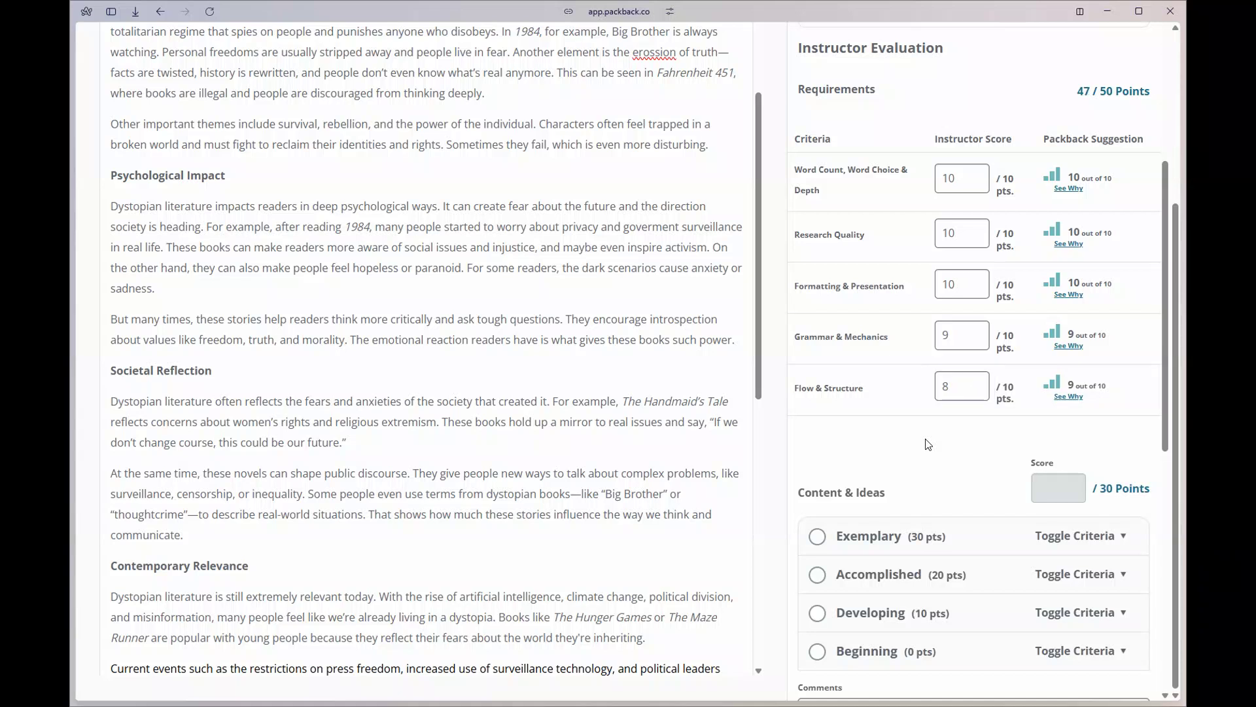
# Rate Content & Ideas as Accomplished (20 pts) and open the Instructor Feedback for writing.
pyautogui.scroll(-4, 928, 444)
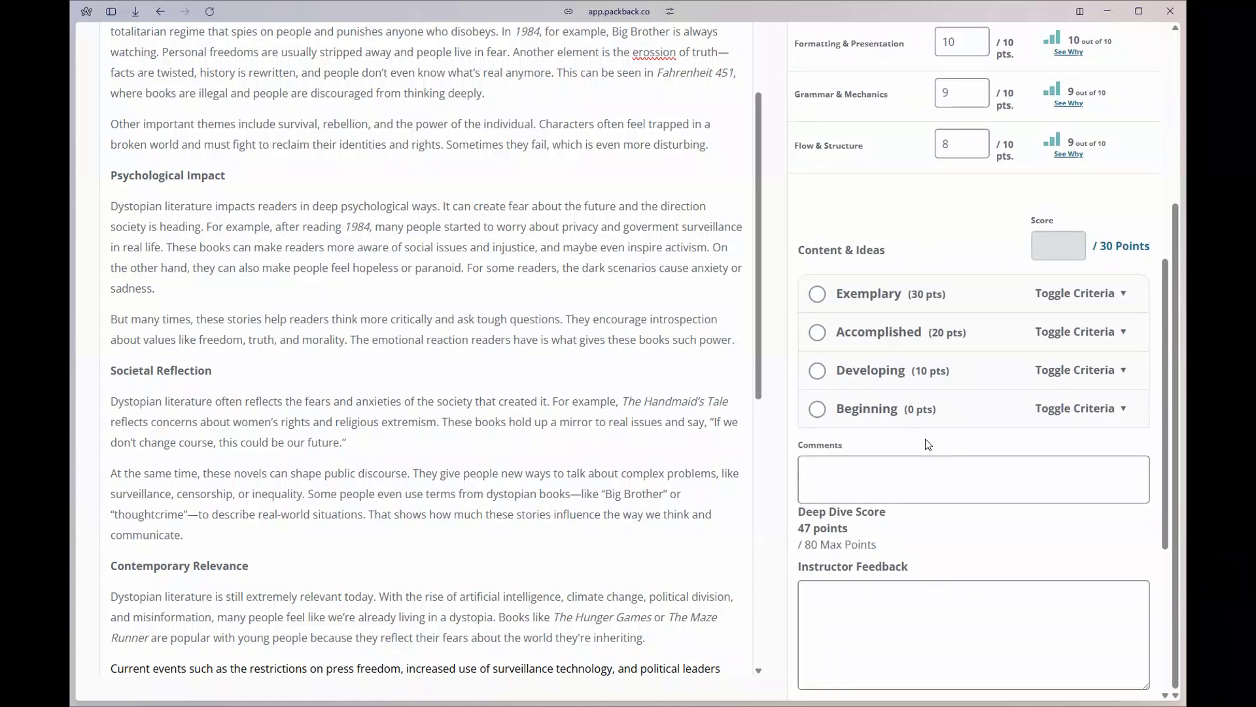
pyautogui.scroll(-1, 893, 242)
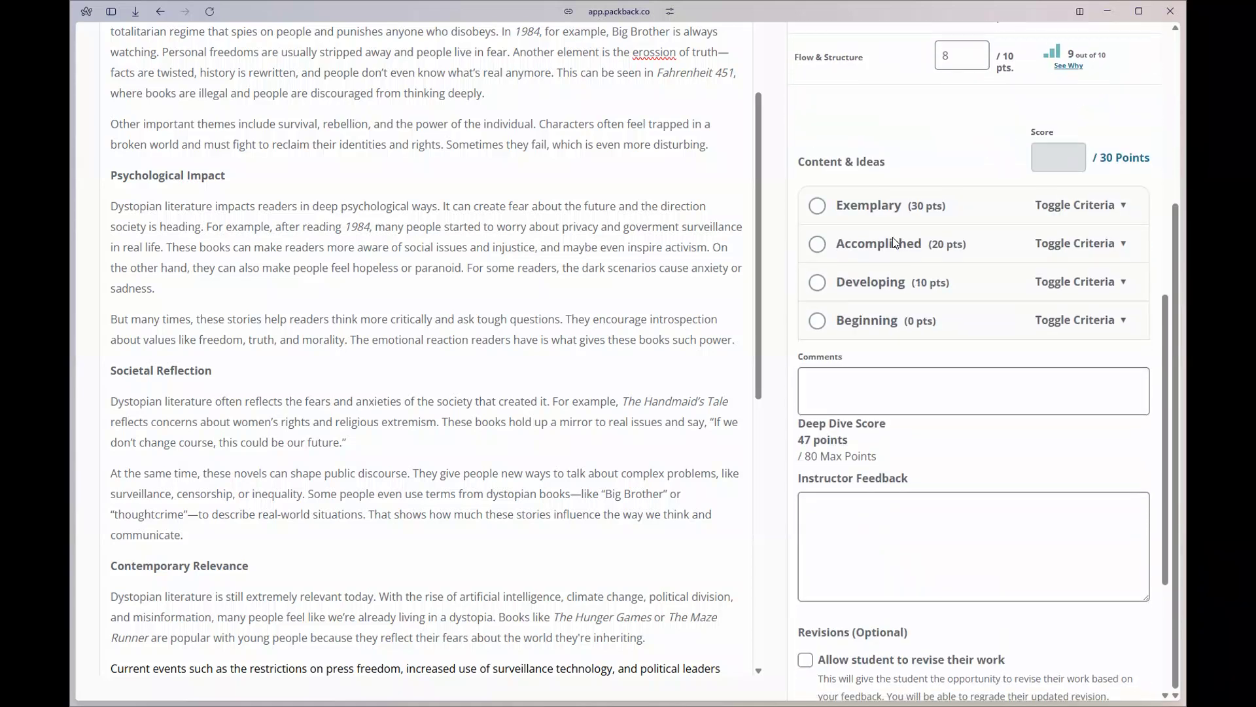
pyautogui.click(818, 245)
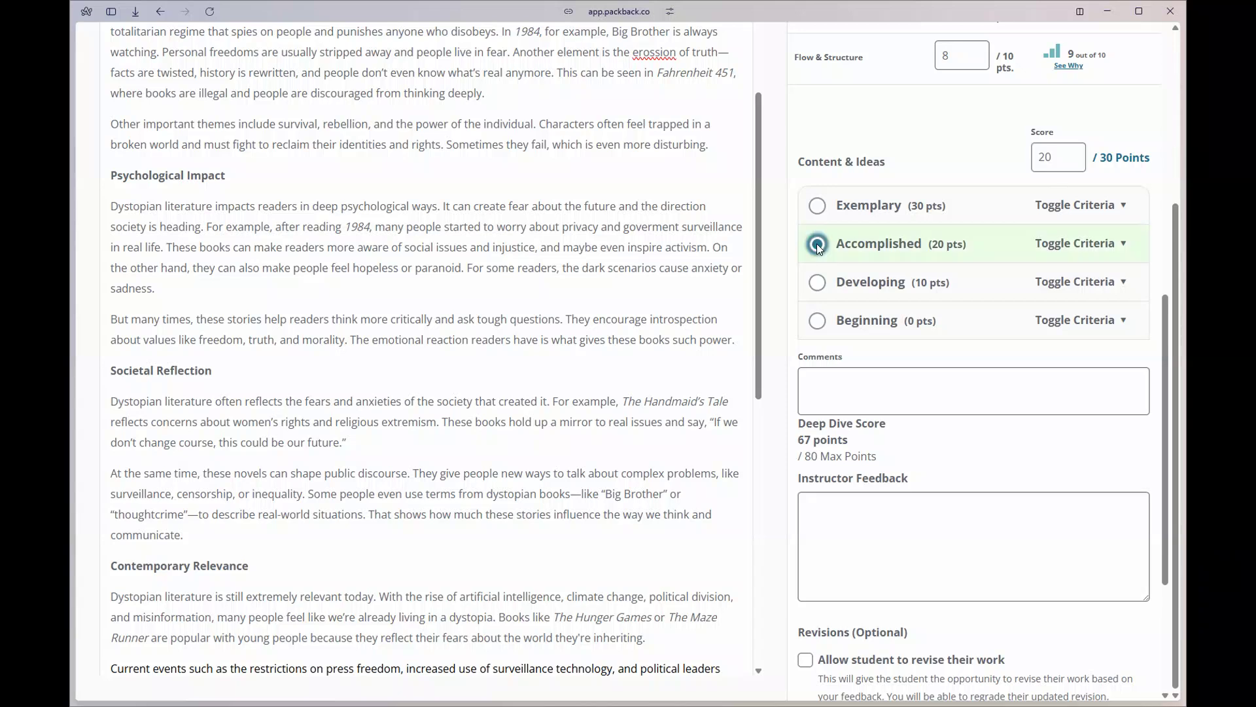
pyautogui.click(871, 395)
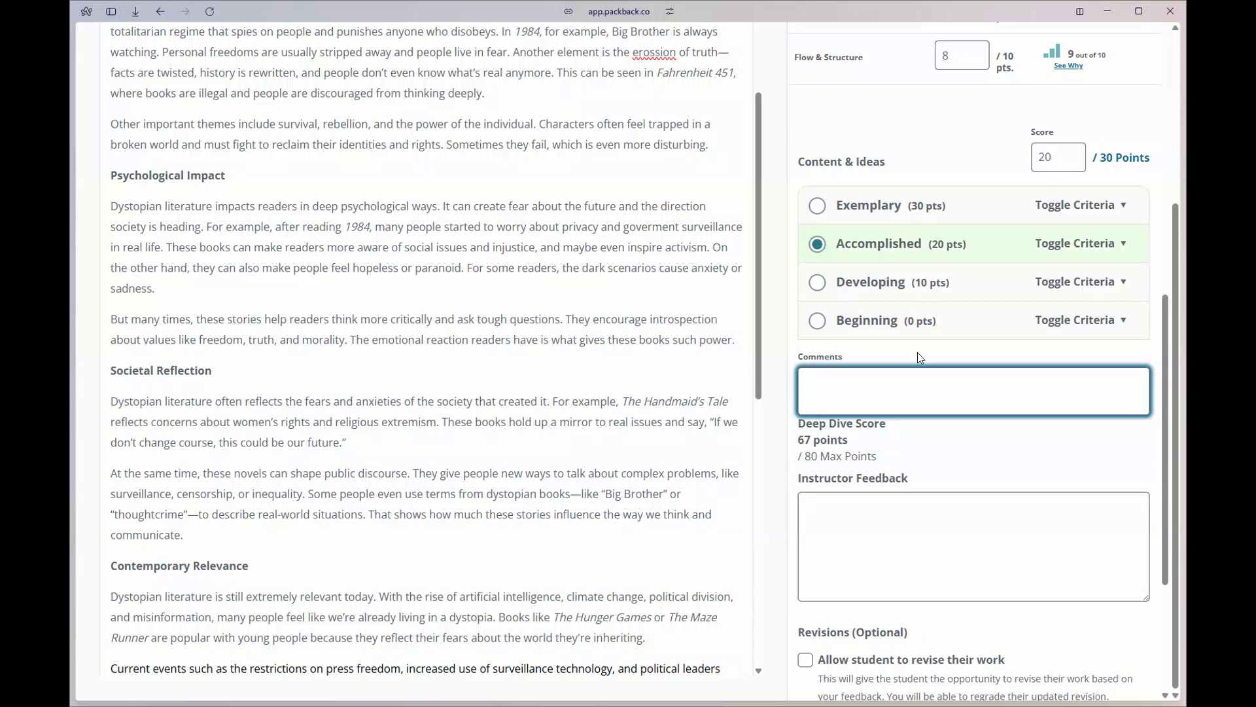
pyautogui.scroll(-2, 917, 356)
pyautogui.click(845, 380)
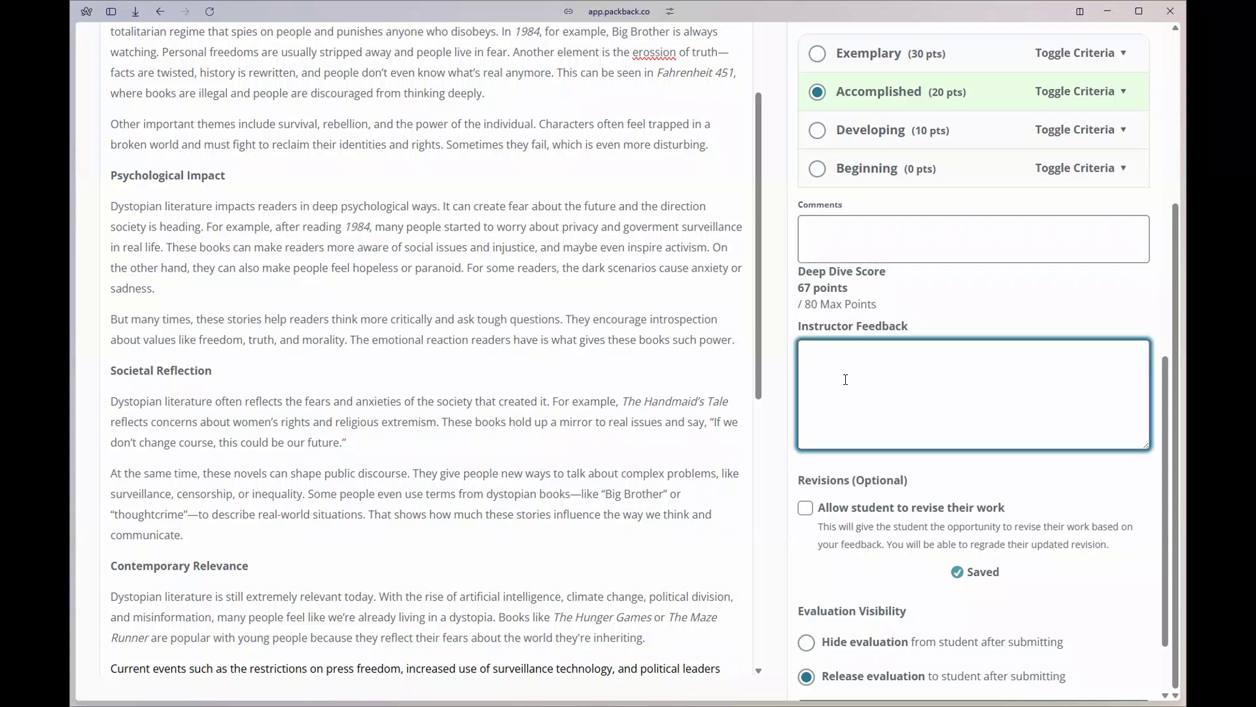
# Open the Guiding Questions Smart Highlights in the AI Grading Assistant Tools and look through the listed questions.
pyautogui.scroll(10, 845, 380)
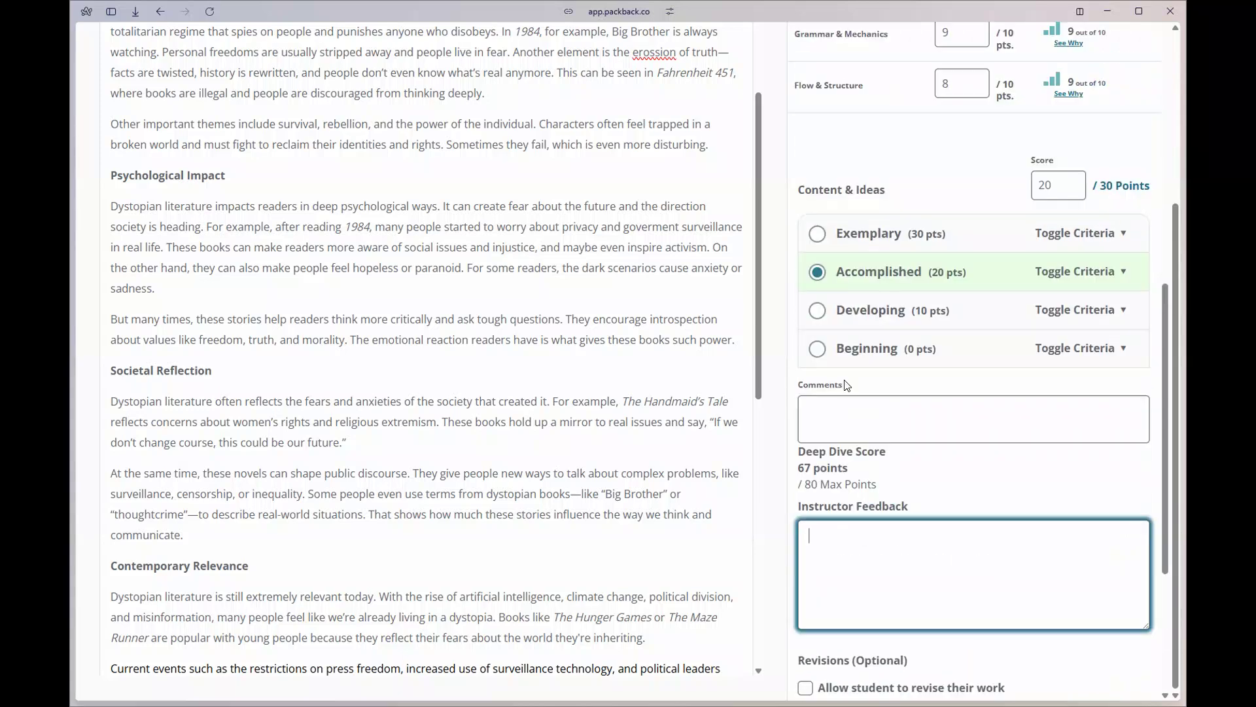
pyautogui.scroll(5, 847, 385)
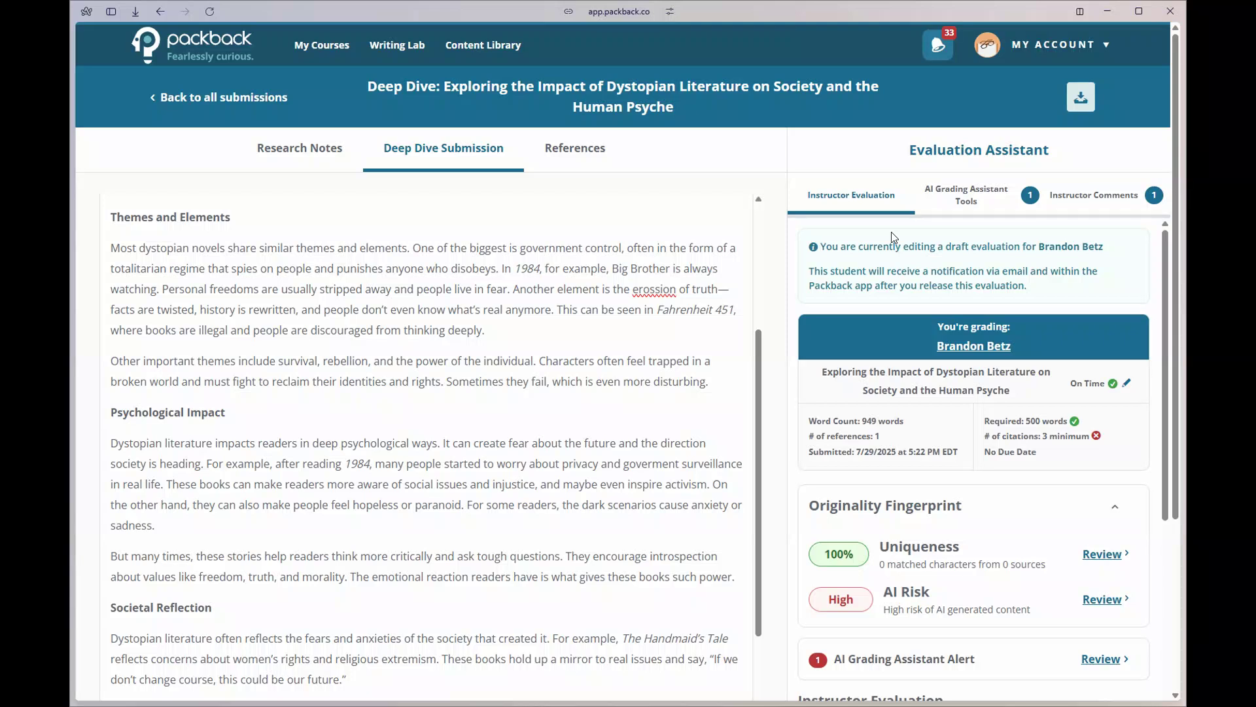
pyautogui.click(965, 211)
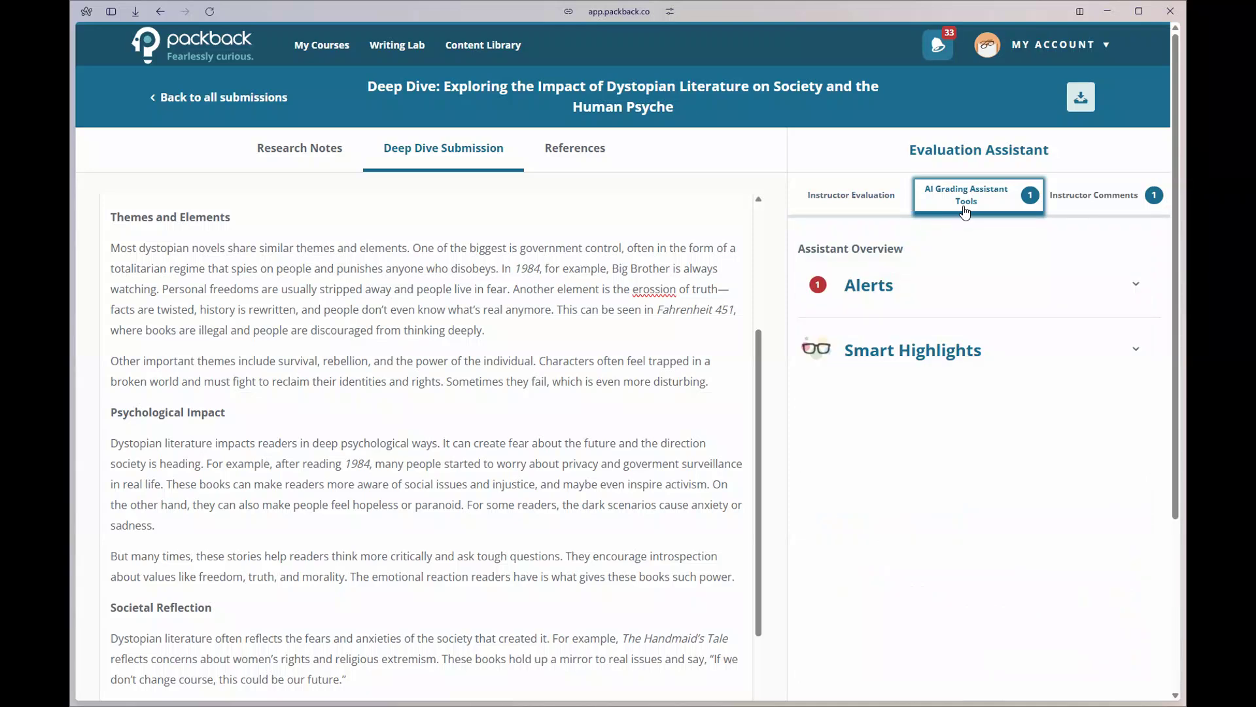
pyautogui.click(909, 363)
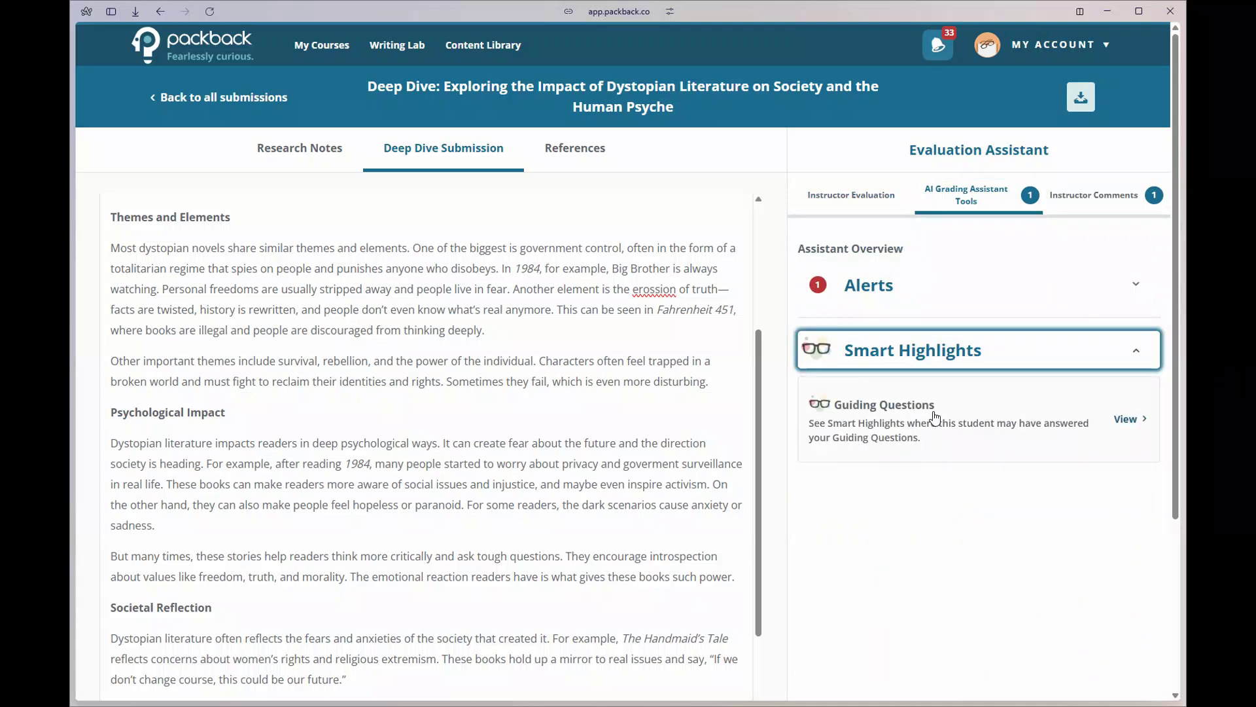
pyautogui.click(898, 437)
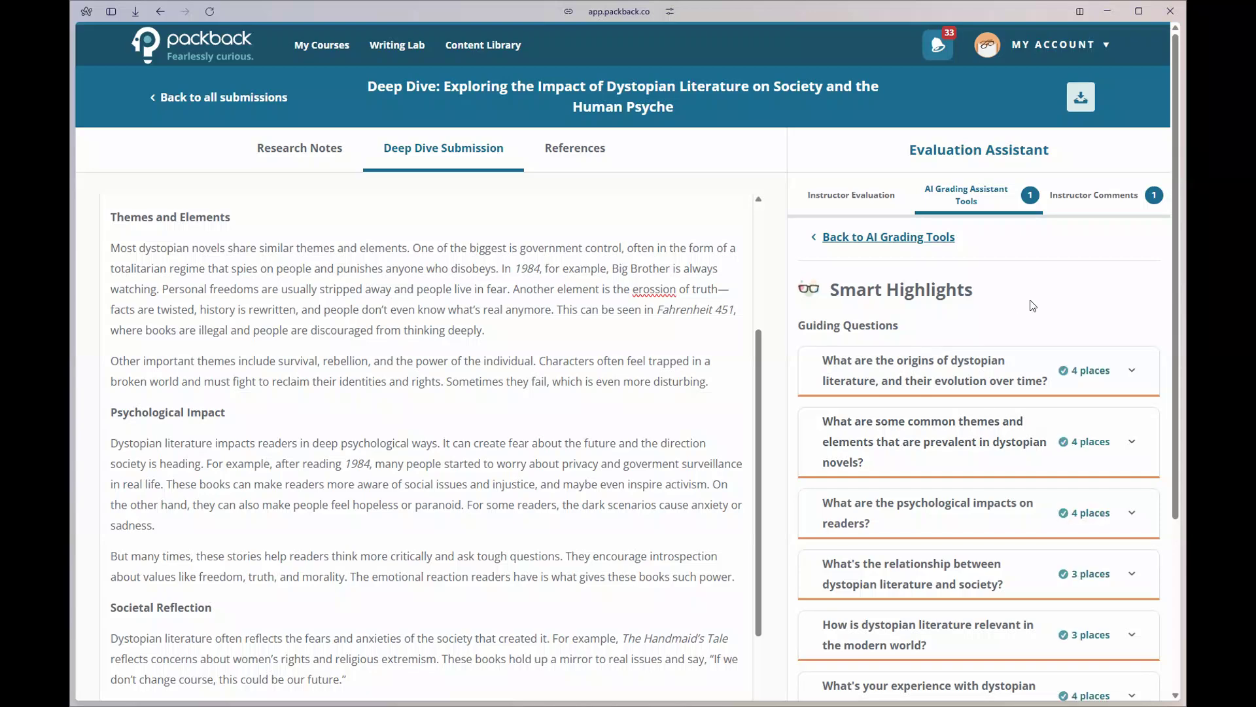
pyautogui.scroll(-2, 1032, 306)
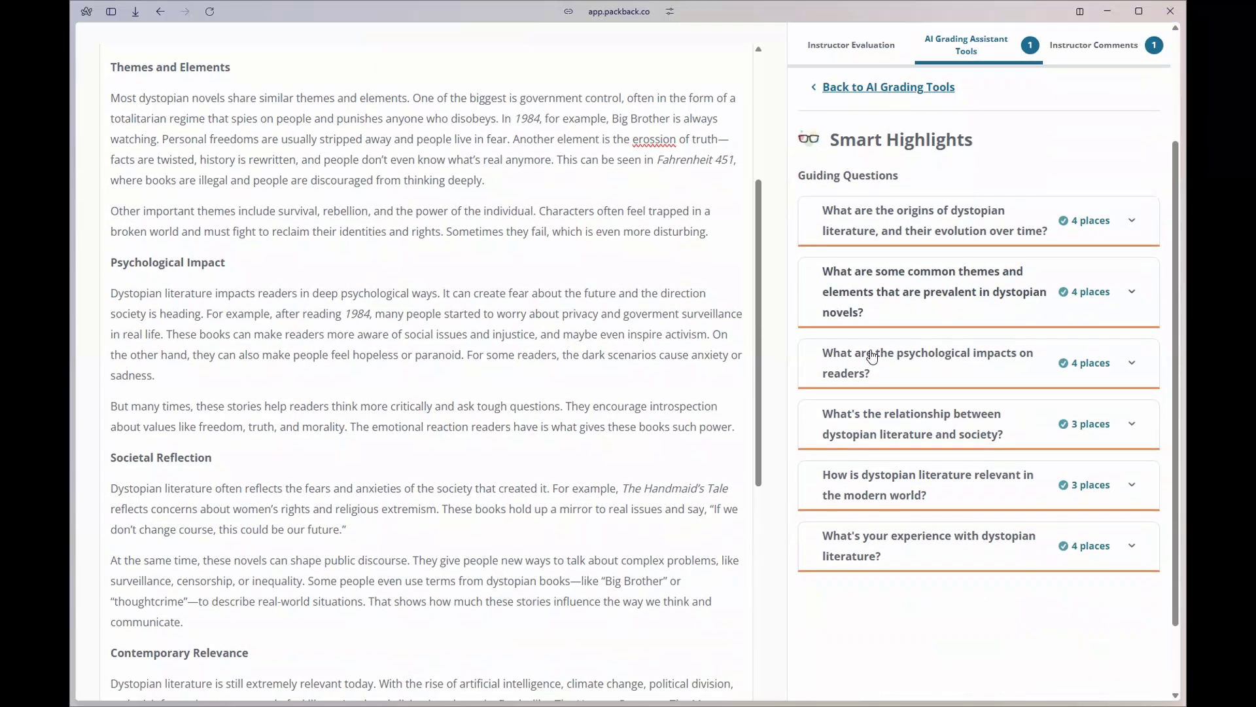
# Highlight possible answers to "What are the psychological impacts on readers?" and examine them throughout the essay.
pyautogui.click(887, 373)
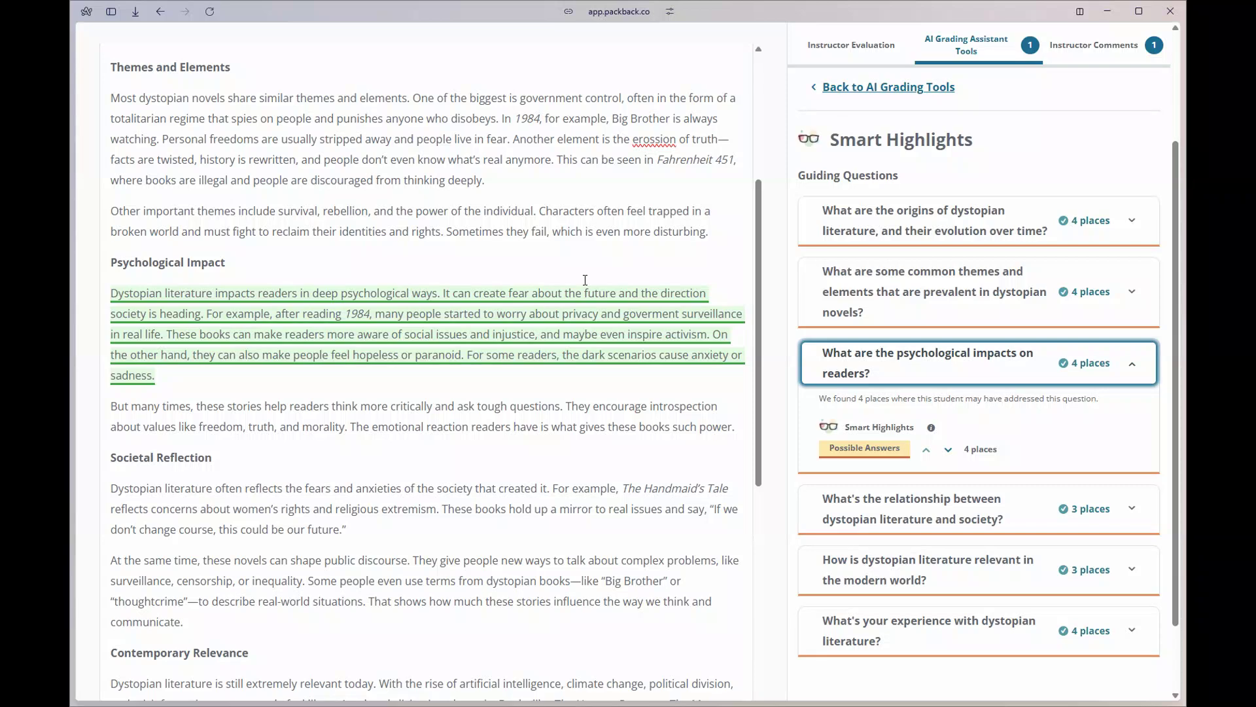
pyautogui.scroll(-6, 585, 280)
pyautogui.scroll(-3, 585, 280)
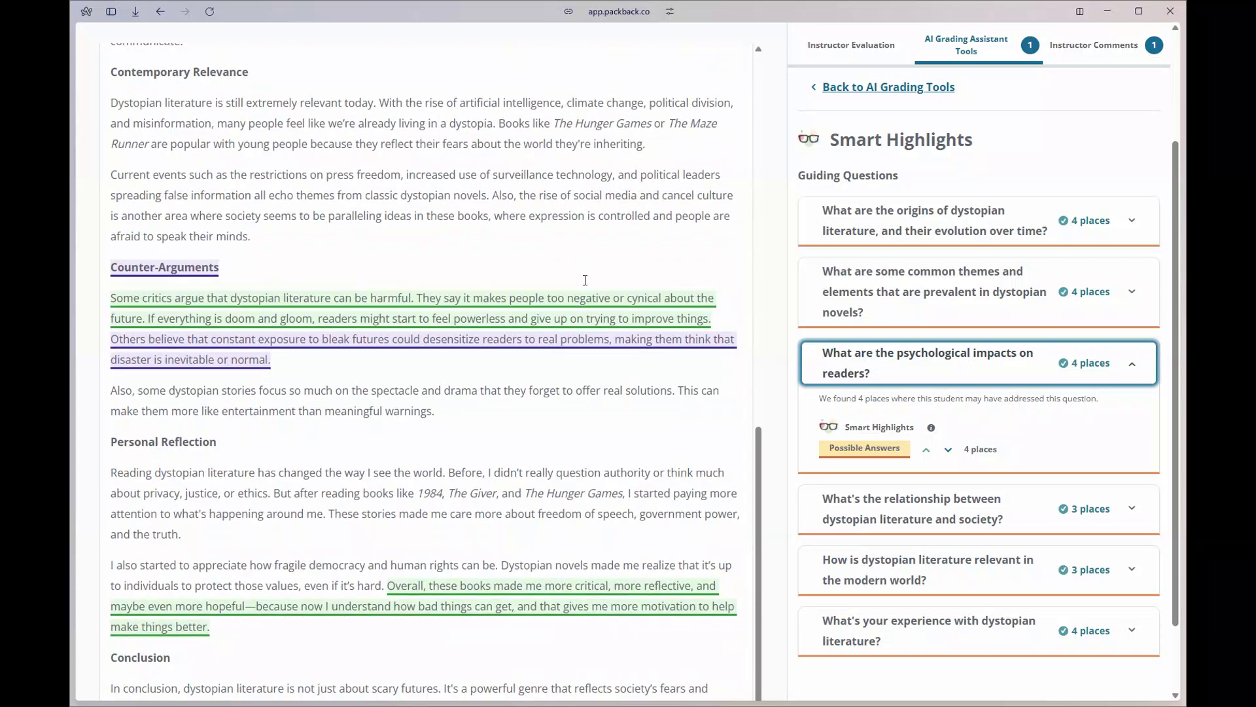
pyautogui.scroll(-1, 585, 280)
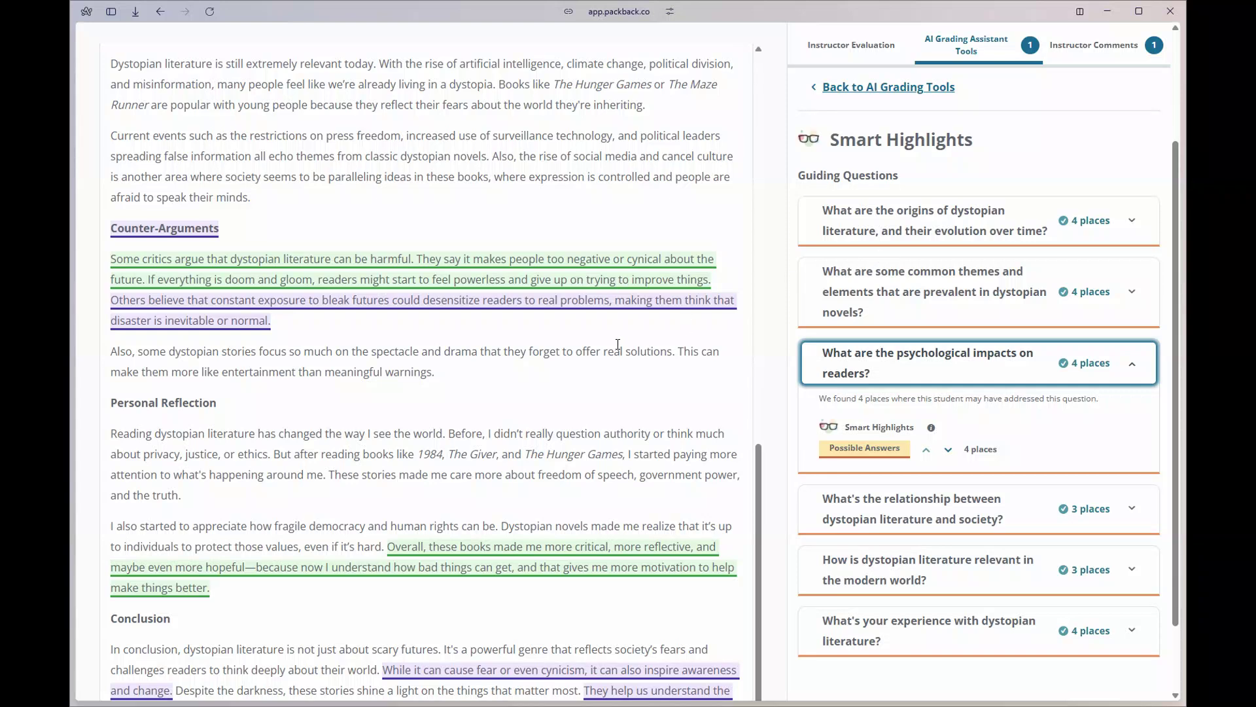
pyautogui.scroll(3, 850, 294)
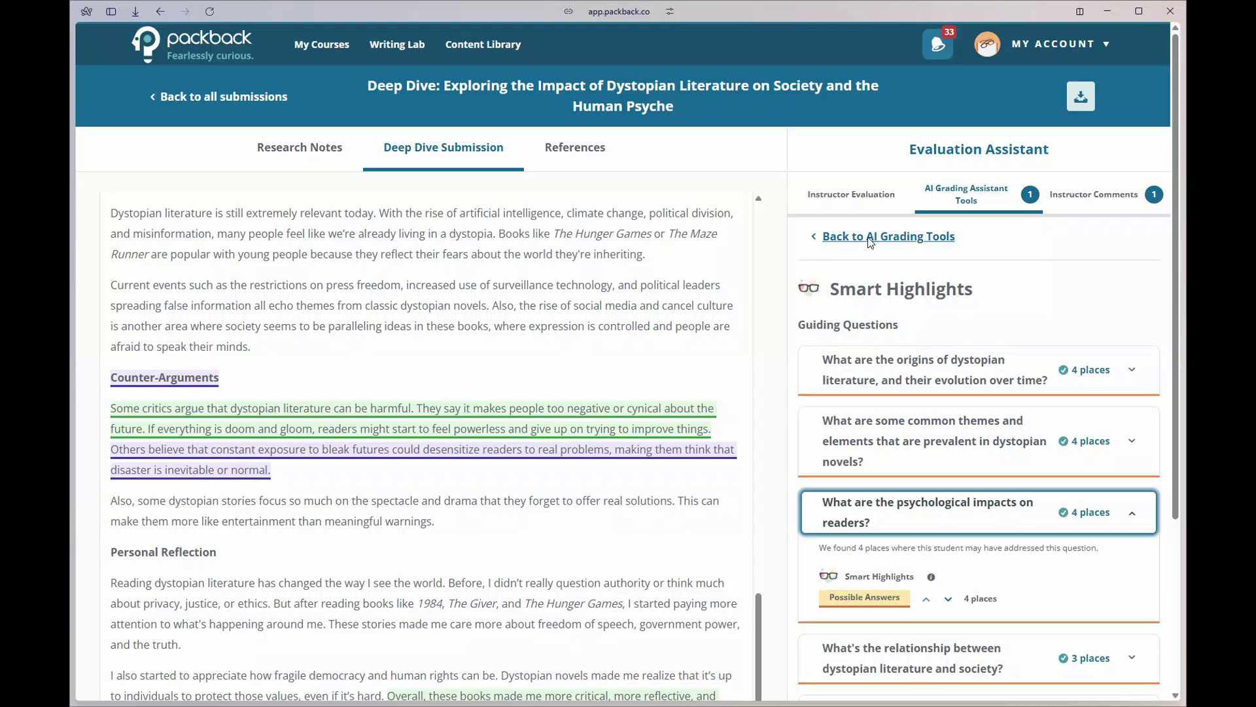
# Return to the instructor evaluation, allow the student to revise their work, and save the evaluation while it stays hidden from the student.
pyautogui.click(850, 209)
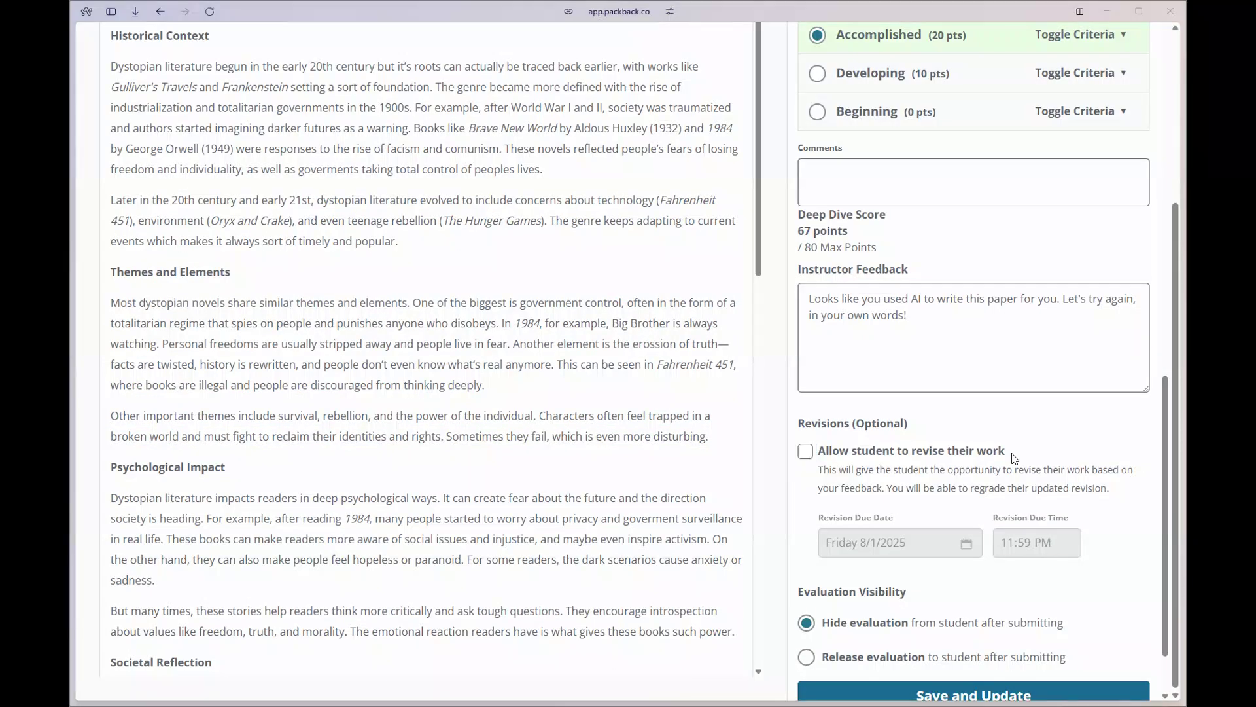
pyautogui.scroll(-1, 1012, 458)
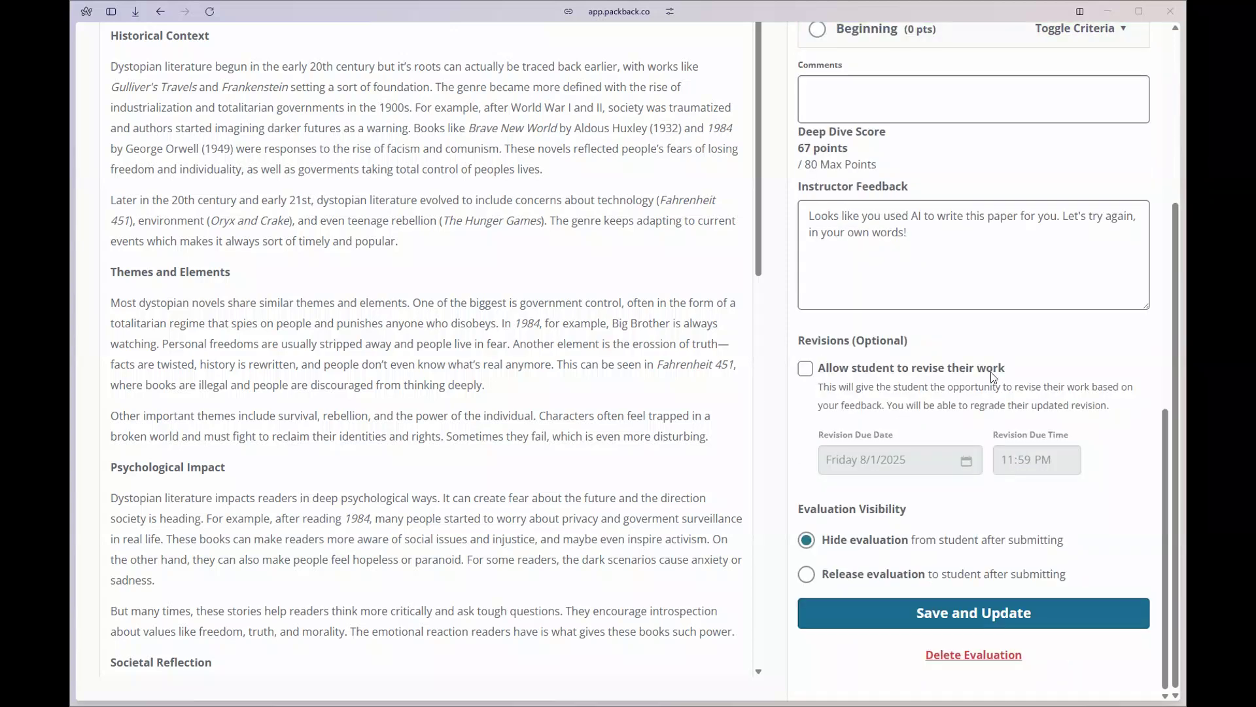
pyautogui.click(805, 369)
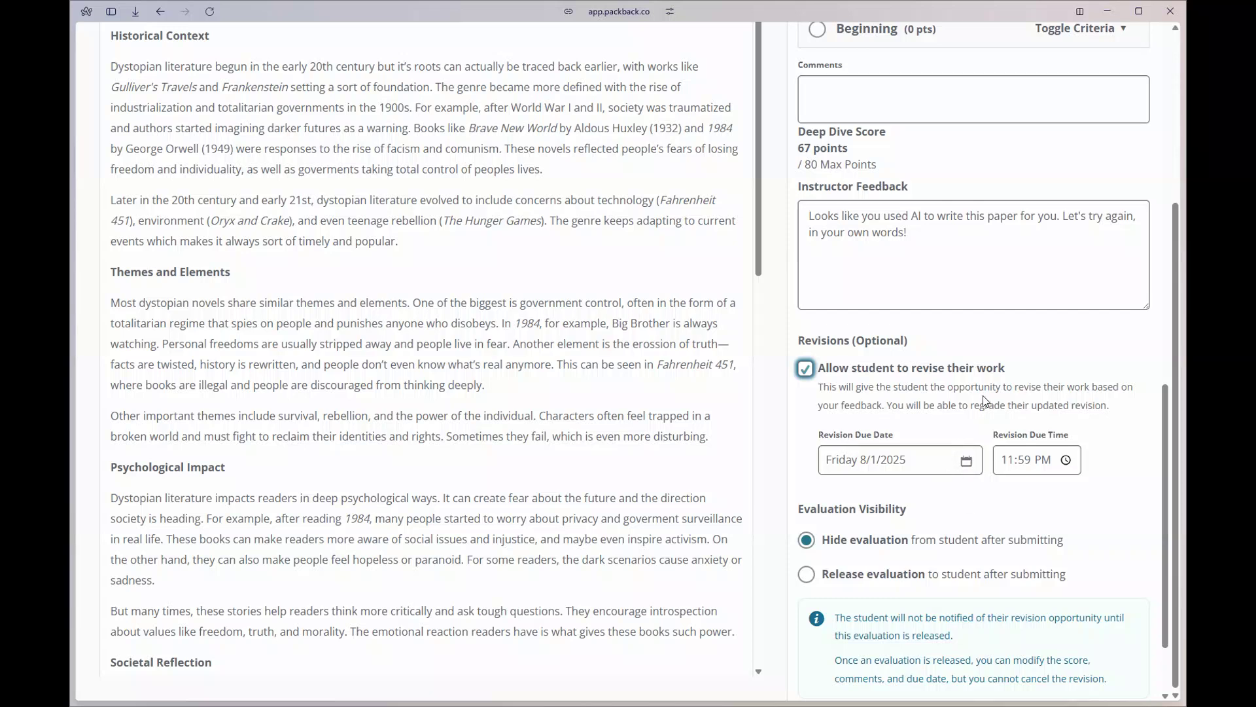
pyautogui.scroll(-3, 985, 401)
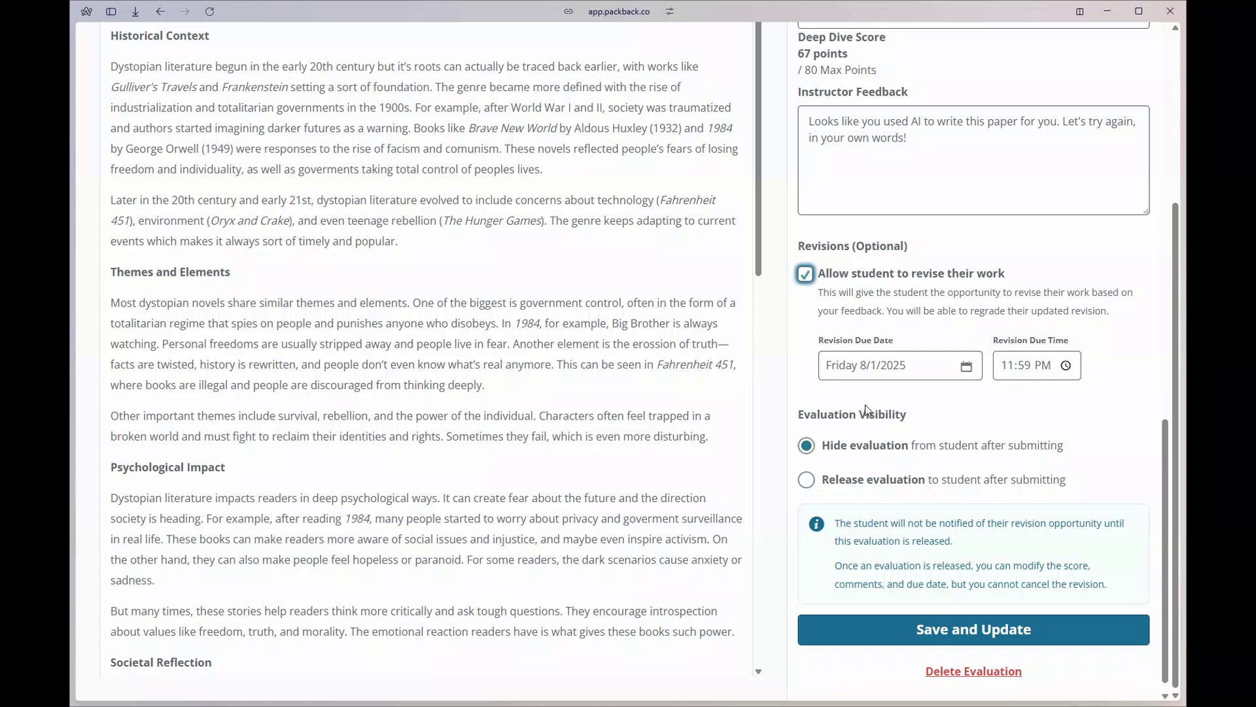
pyautogui.scroll(-1, 931, 407)
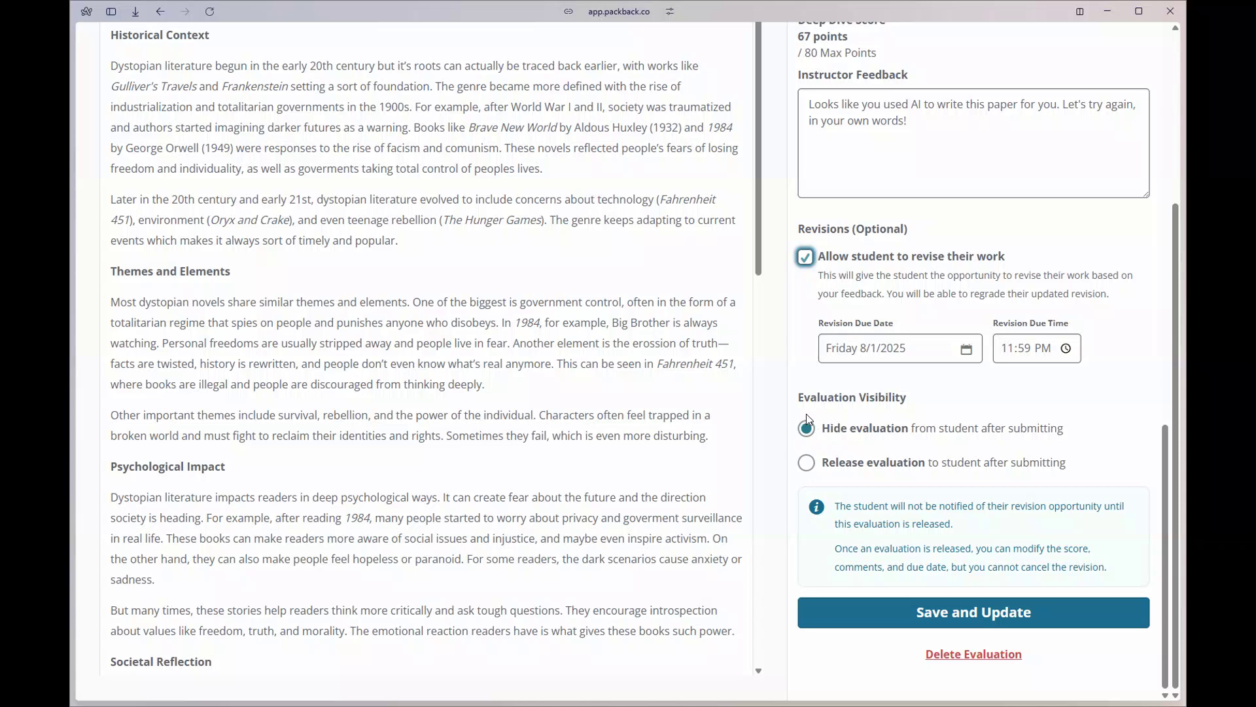
pyautogui.click(839, 620)
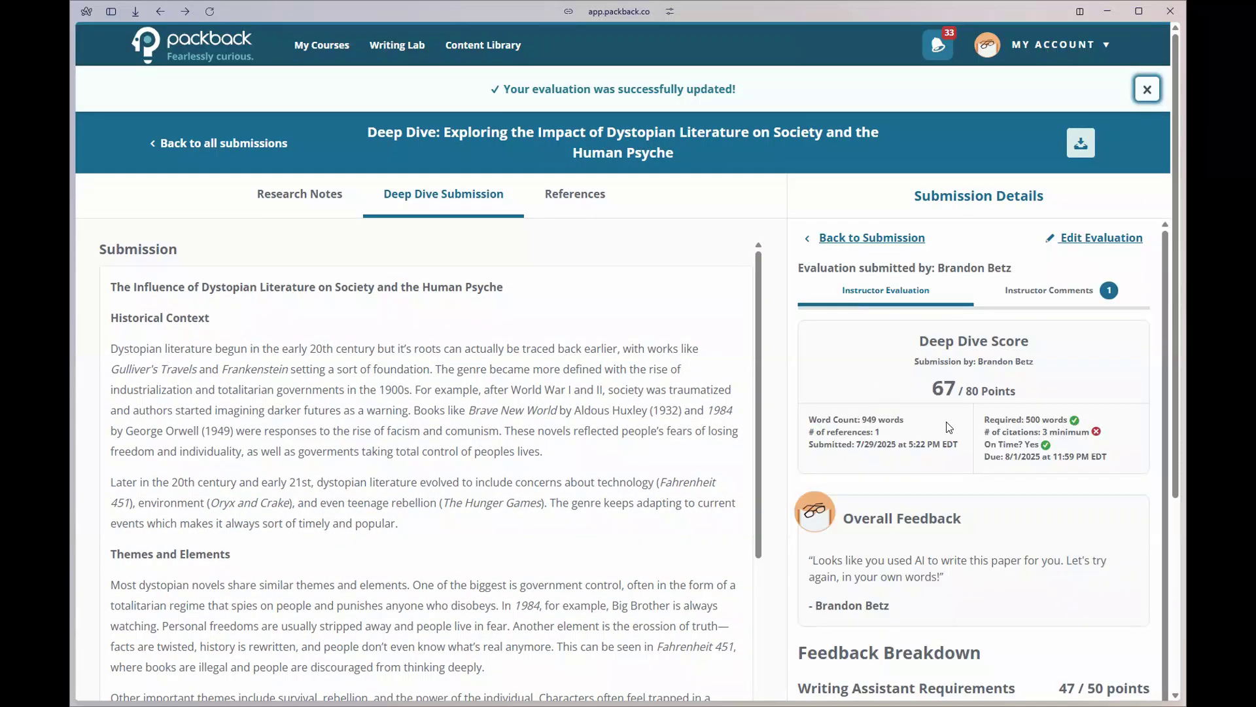
# Look over the submitted evaluation's score and feedback, and save it with its visibility changed to release to the student.
pyautogui.scroll(-1, 882, 332)
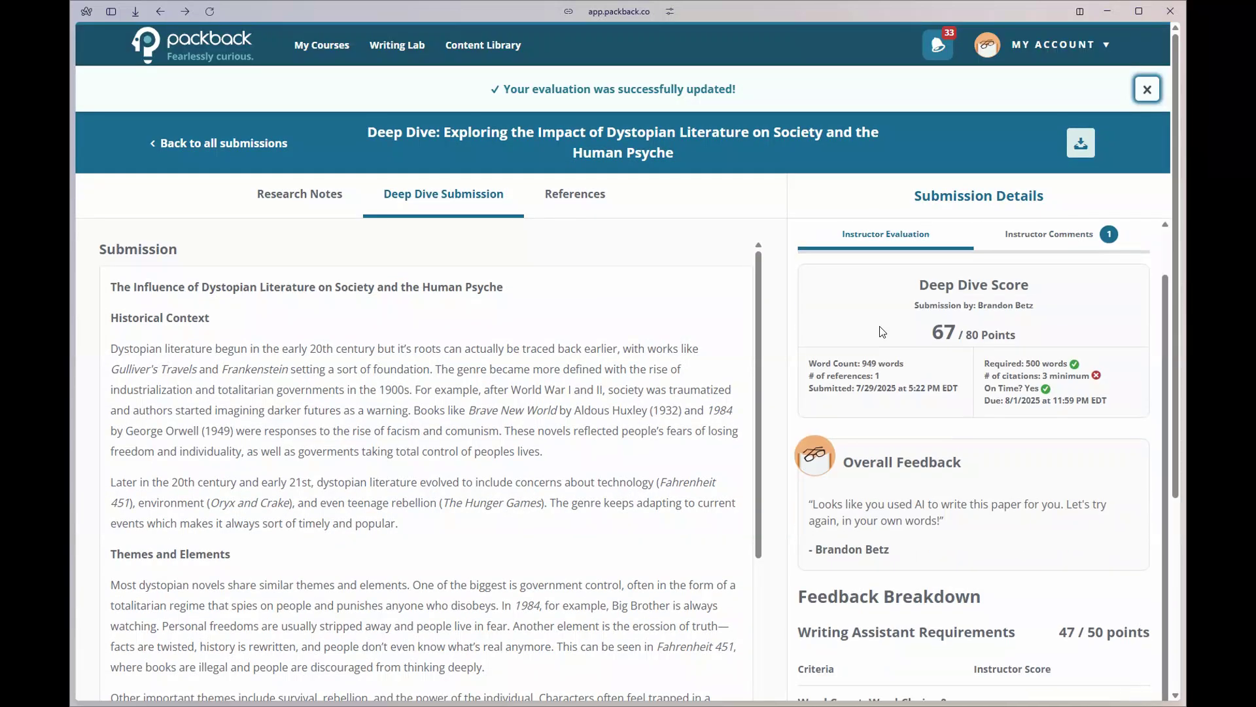
pyautogui.scroll(1, 882, 332)
pyautogui.scroll(1, 883, 333)
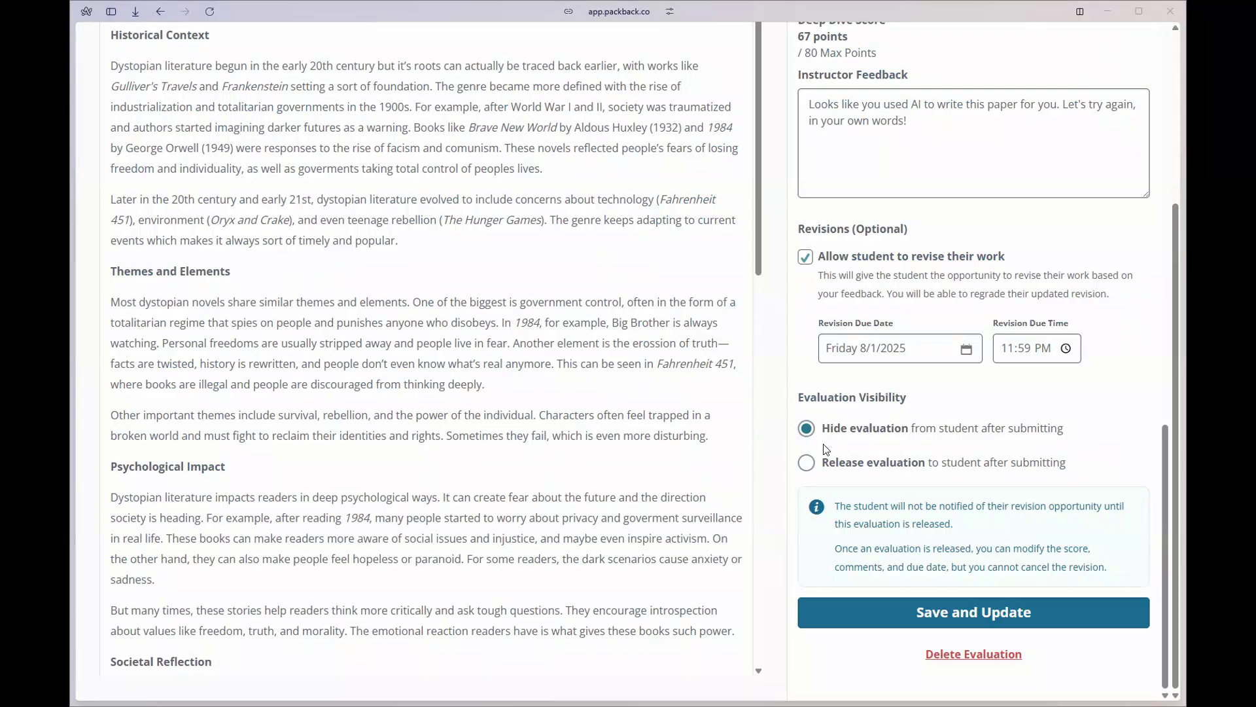
pyautogui.click(806, 463)
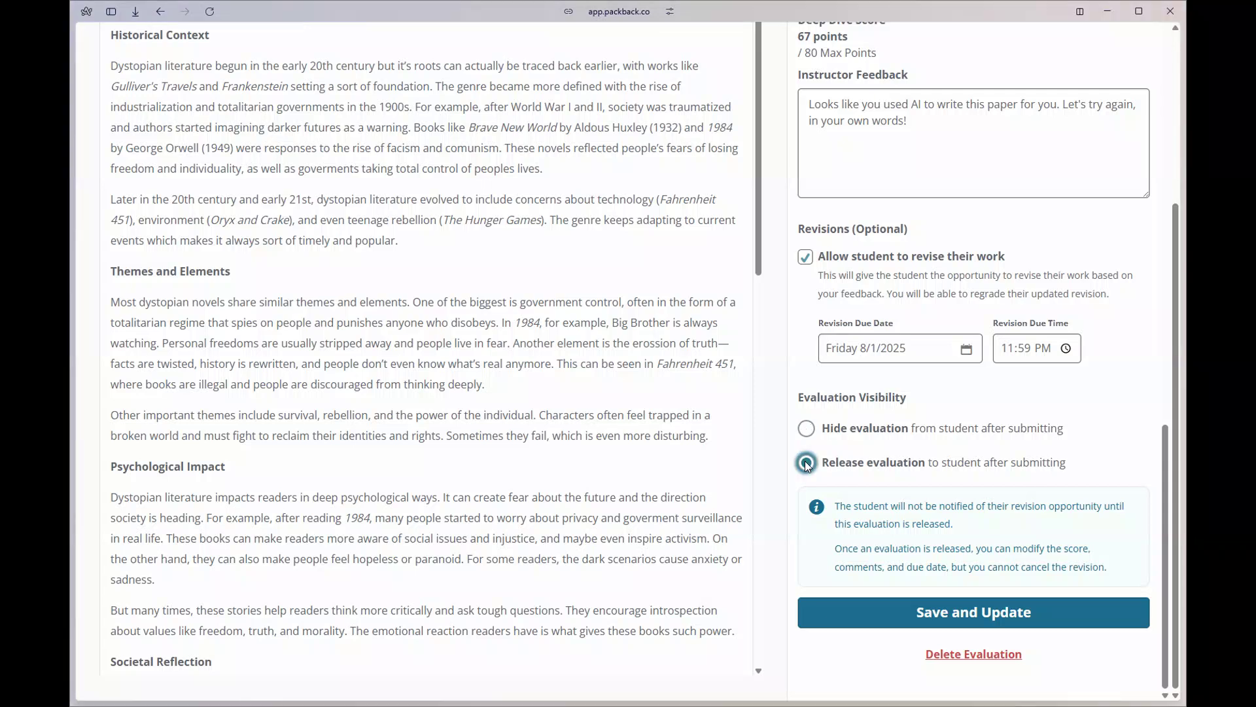
pyautogui.click(851, 628)
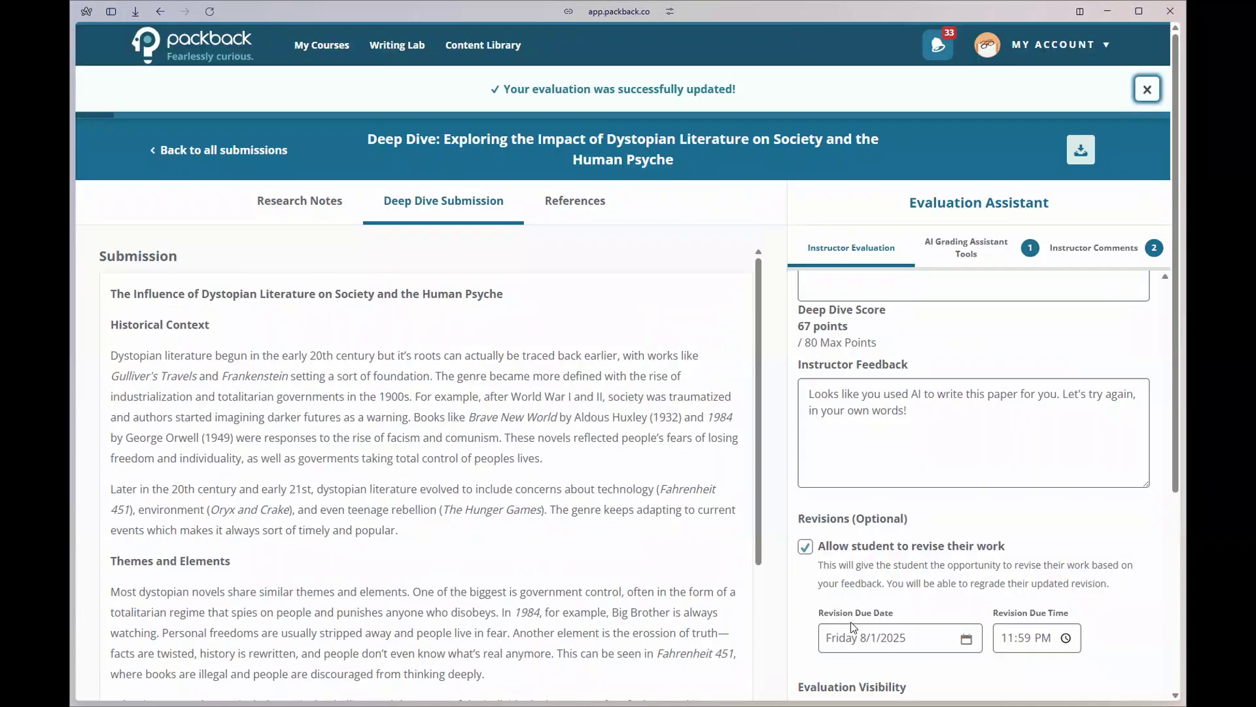